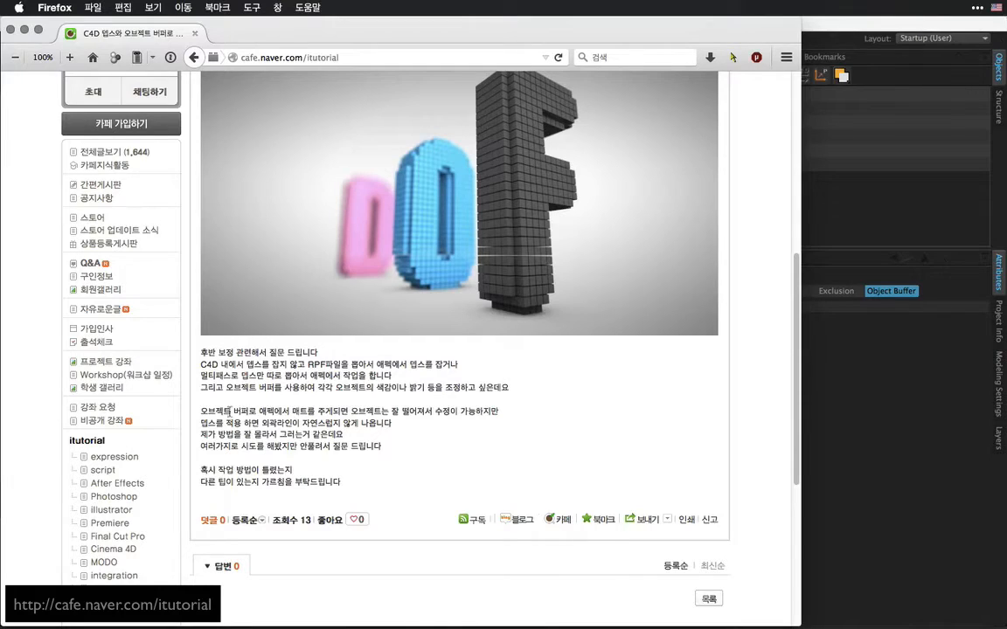
Read the forum post's passage about object buffer mattes and unnatural outlines when depth is applied
{"action": "left_click_drag", "start_coordinate": [202, 411], "coordinate": [394, 430]}
{"action": "left_click", "coordinate": [257, 434]}
{"action": "left_click_drag", "start_coordinate": [201, 423], "coordinate": [392, 423]}
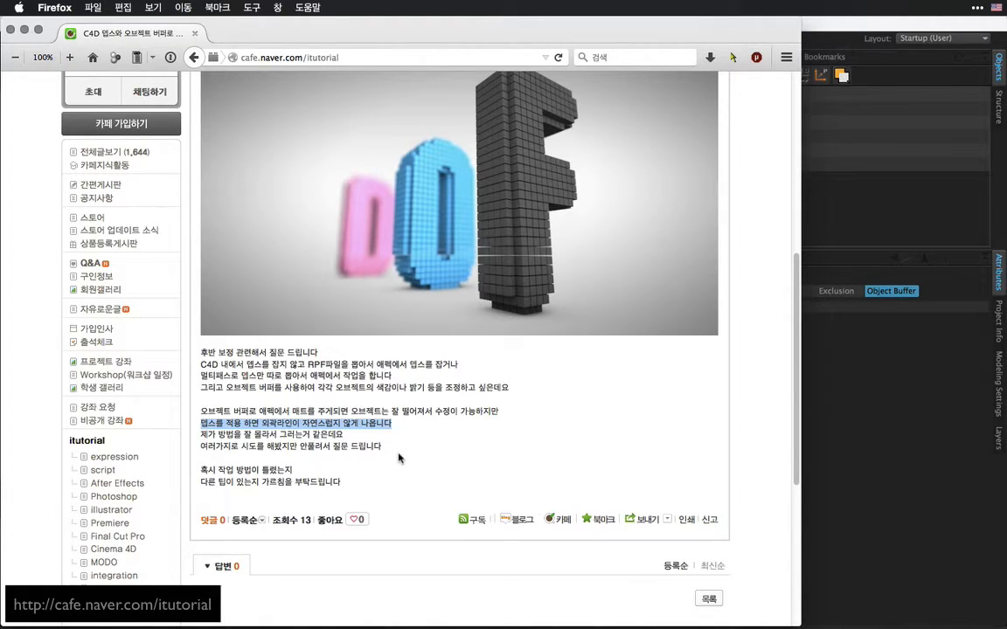
{"action": "left_click", "coordinate": [396, 426]}
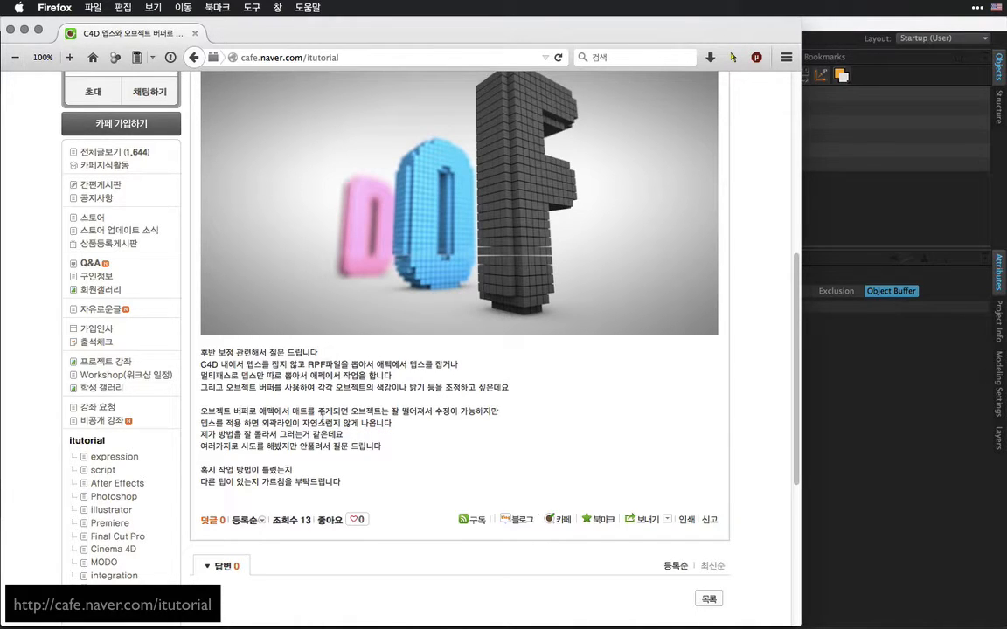
Switch to Cinema 4D, preview-render the three cubes in the viewport and show the camera's detail settings
{"action": "left_click", "coordinate": [816, 372]}
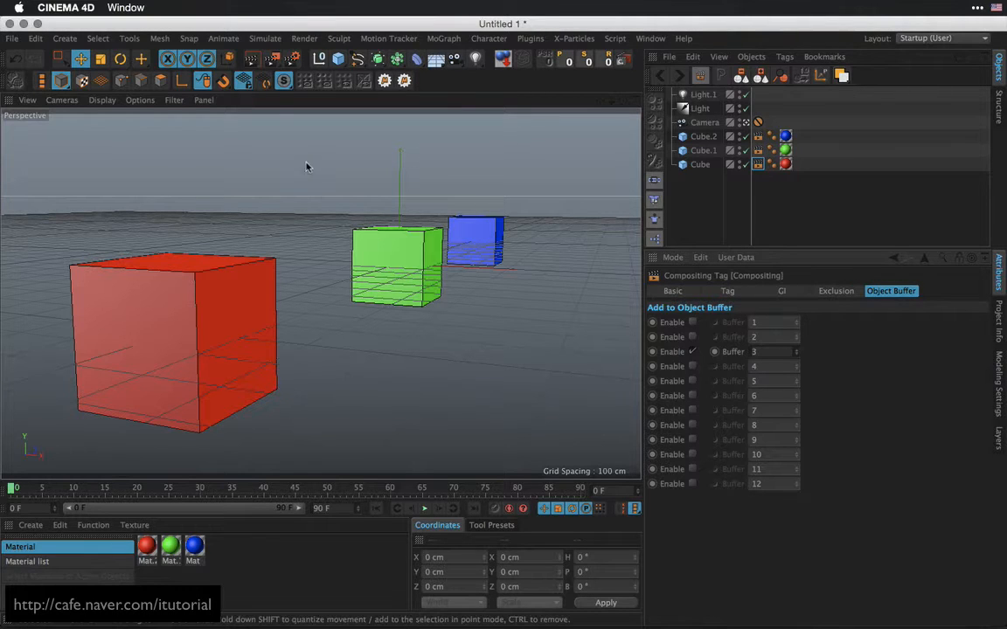
{"action": "left_click", "coordinate": [250, 58]}
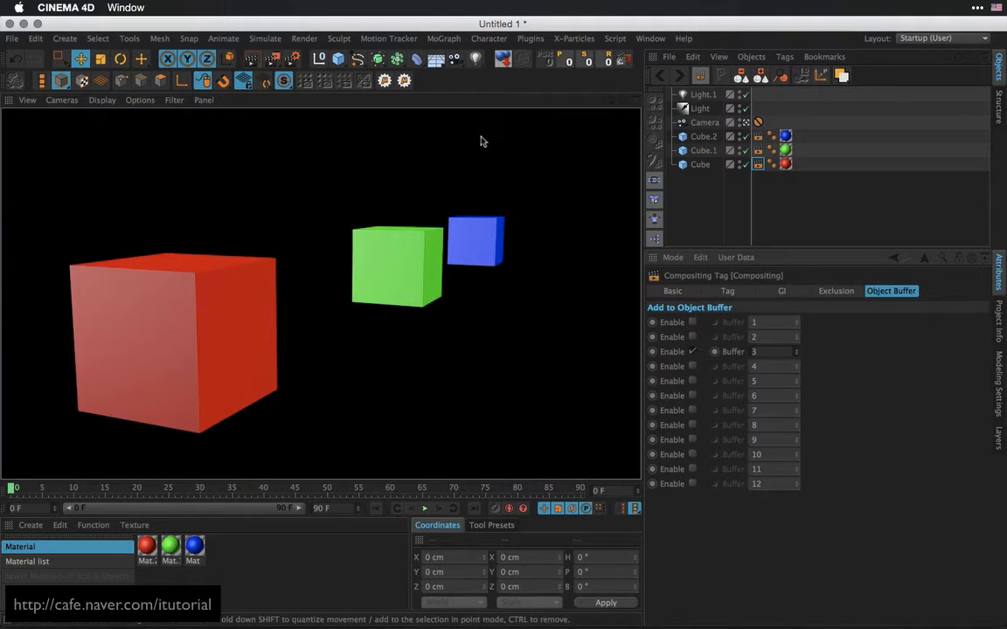
{"action": "left_click", "coordinate": [707, 197]}
{"action": "left_click", "coordinate": [704, 125]}
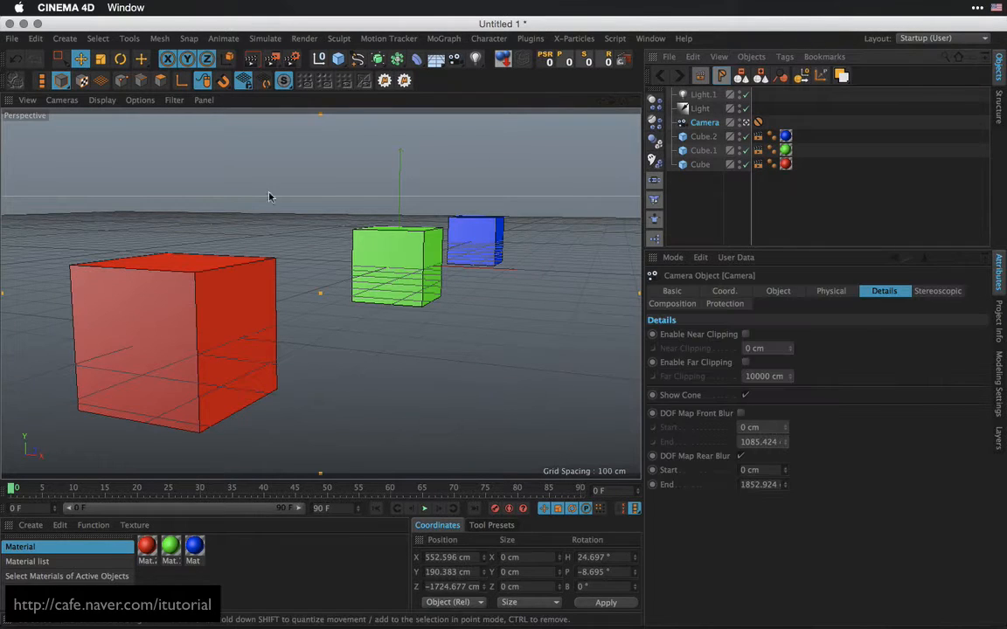
Add the Depth of Field effect to the render settings
{"action": "left_click", "coordinate": [292, 58]}
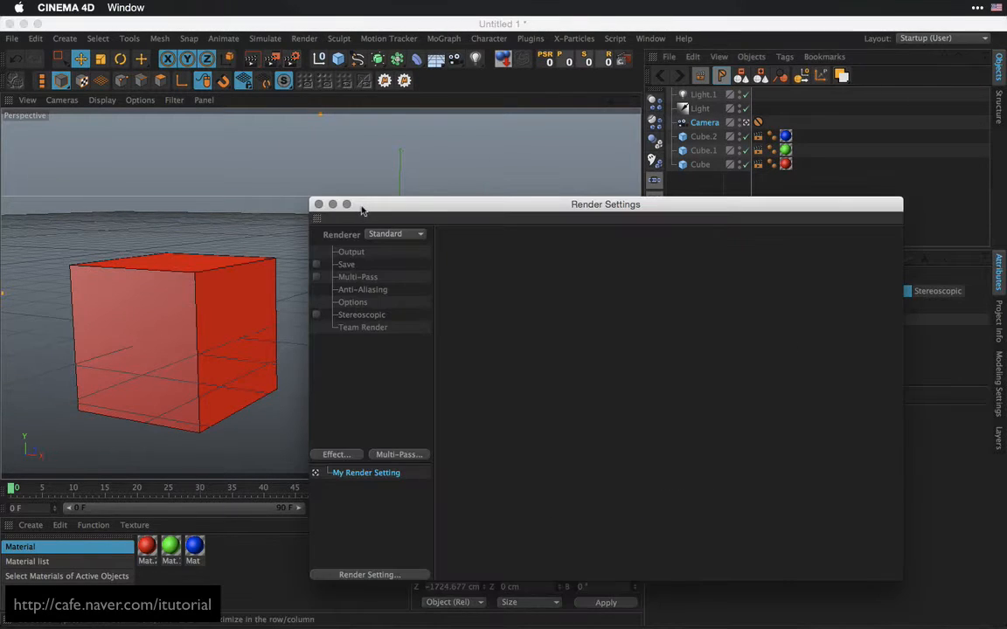
{"action": "left_click_drag", "start_coordinate": [362, 210], "coordinate": [157, 144]}
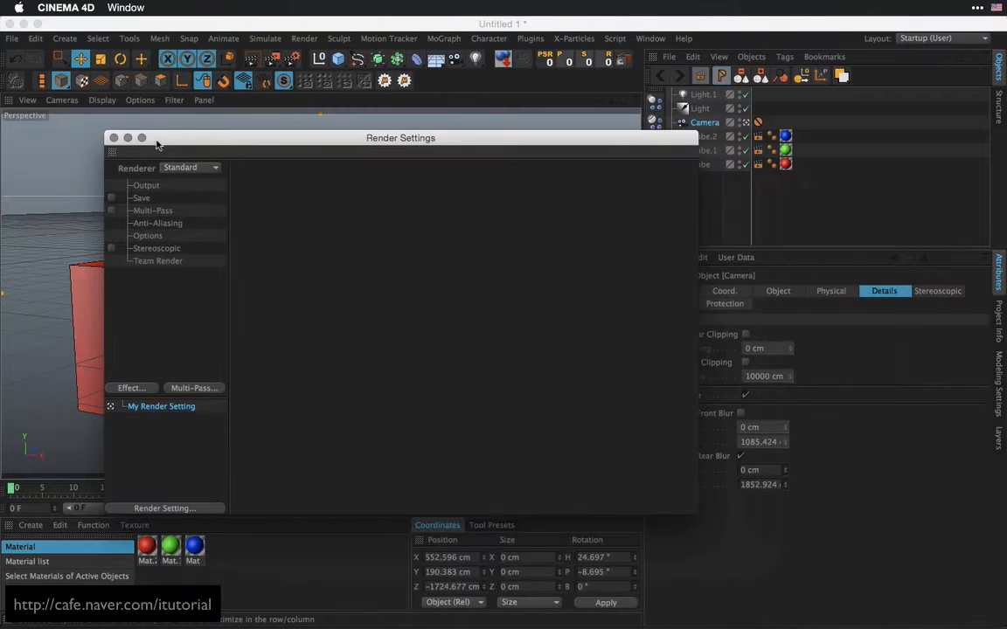
{"action": "left_click", "coordinate": [148, 390]}
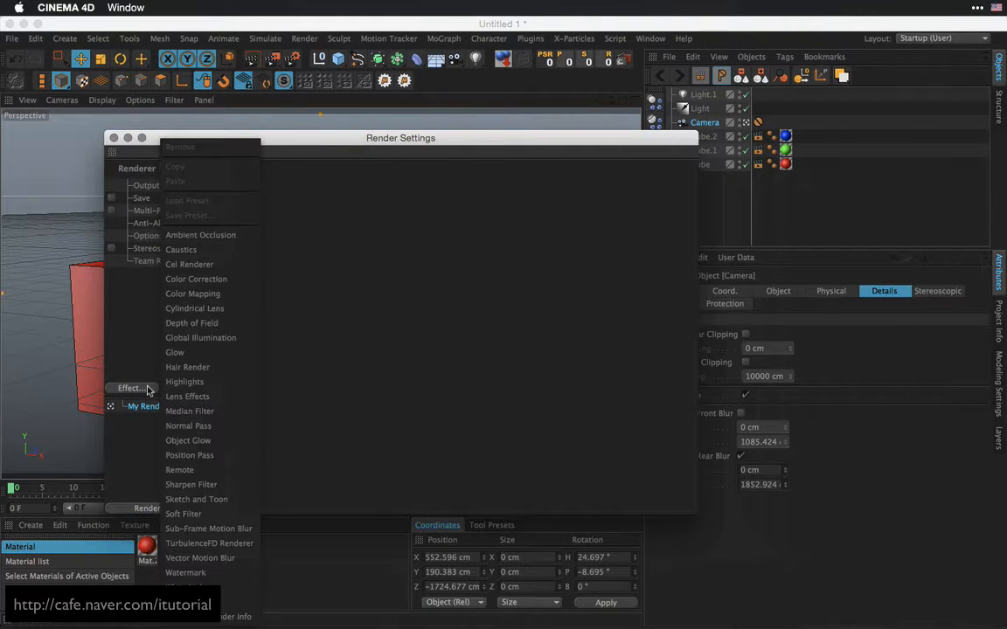
{"action": "left_click", "coordinate": [209, 325]}
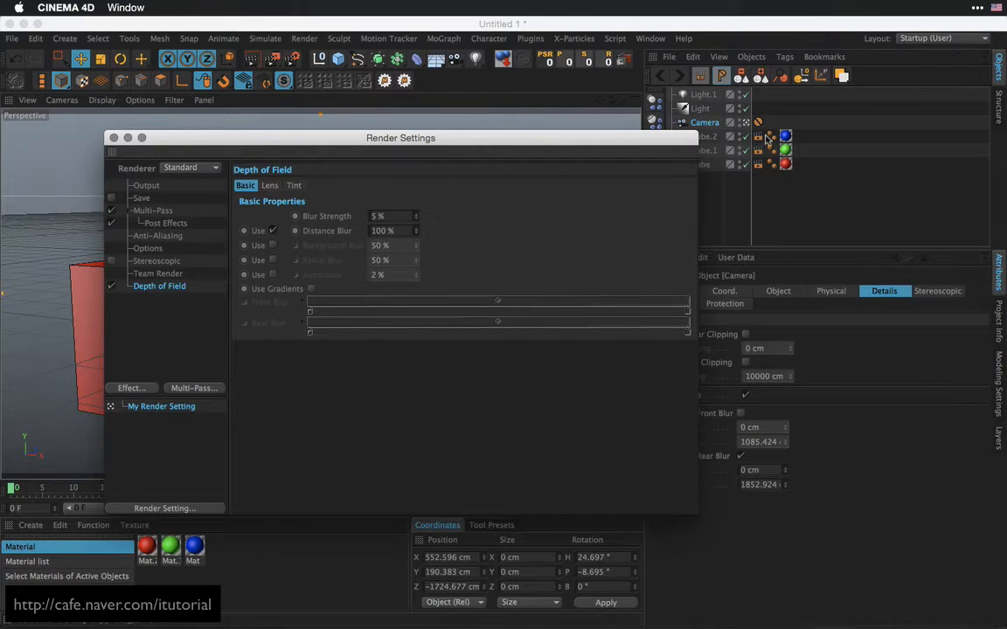
Check the object buffer assignment on the red cube's compositing tag and add three Object Buffer passes to the multi-pass render
{"action": "left_click_drag", "start_coordinate": [604, 135], "coordinate": [590, 283]}
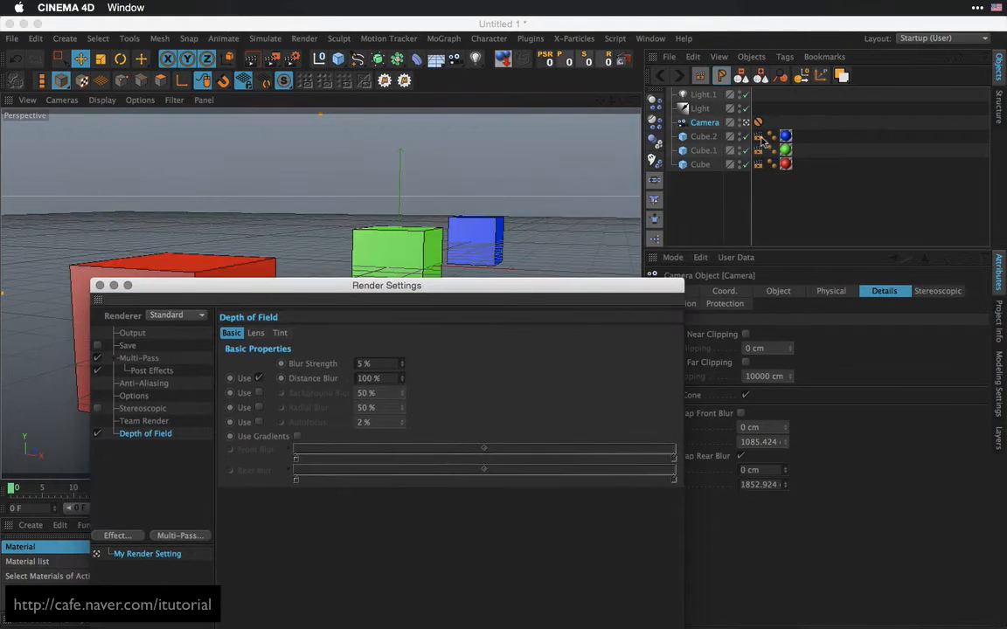
{"action": "left_click", "coordinate": [758, 165]}
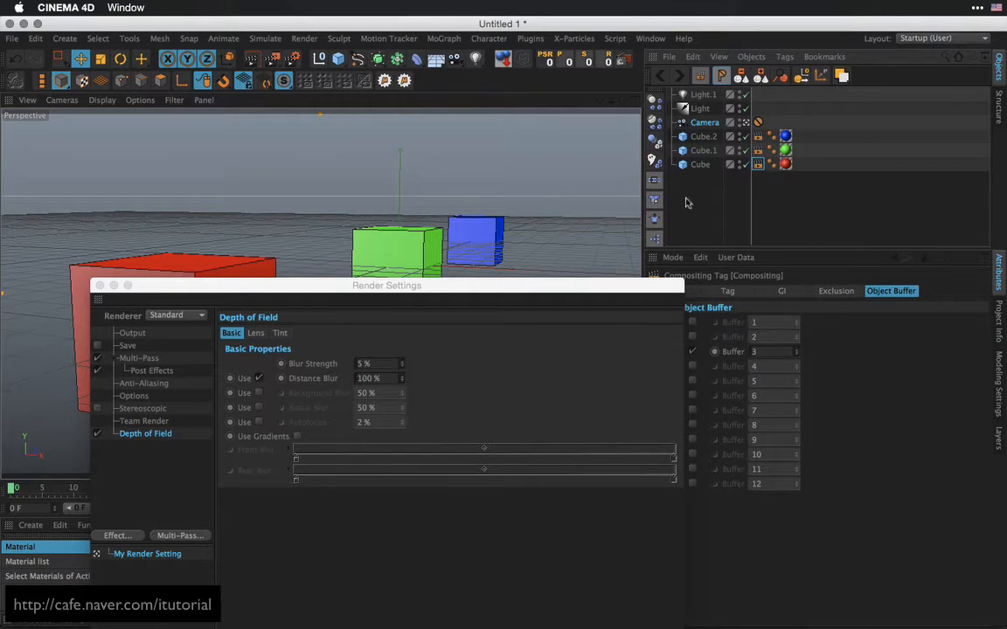
{"action": "left_click_drag", "start_coordinate": [415, 284], "coordinate": [552, 135]}
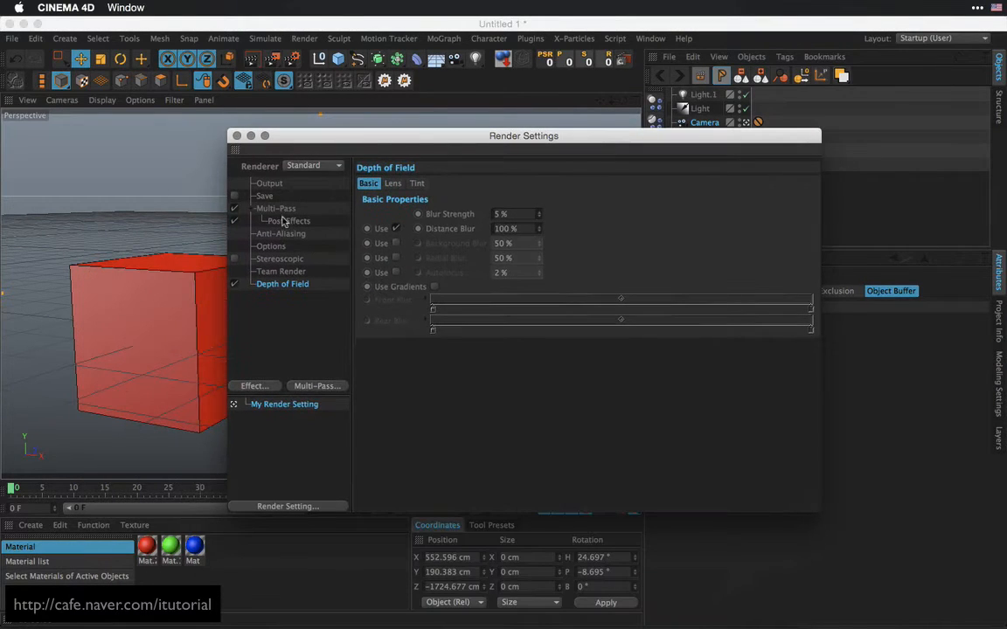
{"action": "left_click", "coordinate": [316, 385]}
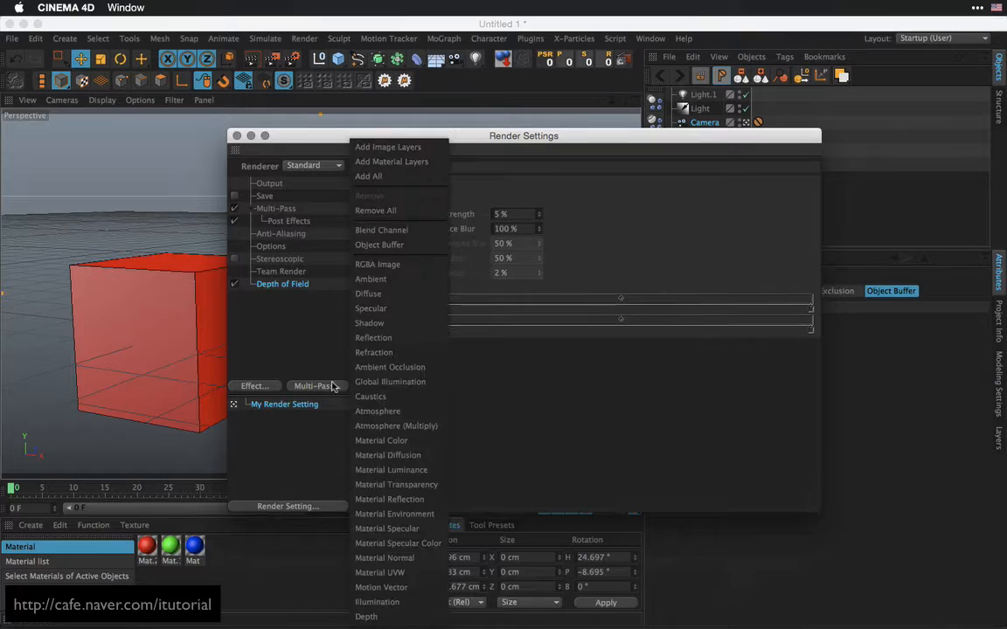
{"action": "left_click", "coordinate": [398, 247]}
{"action": "left_click", "coordinate": [324, 387]}
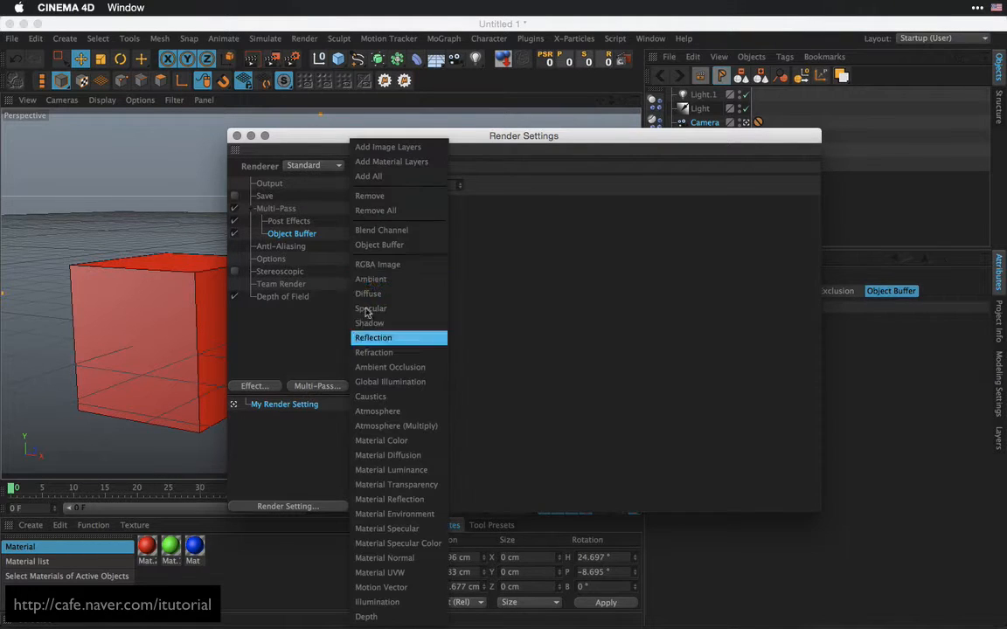
{"action": "left_click", "coordinate": [374, 246]}
{"action": "left_click", "coordinate": [325, 386]}
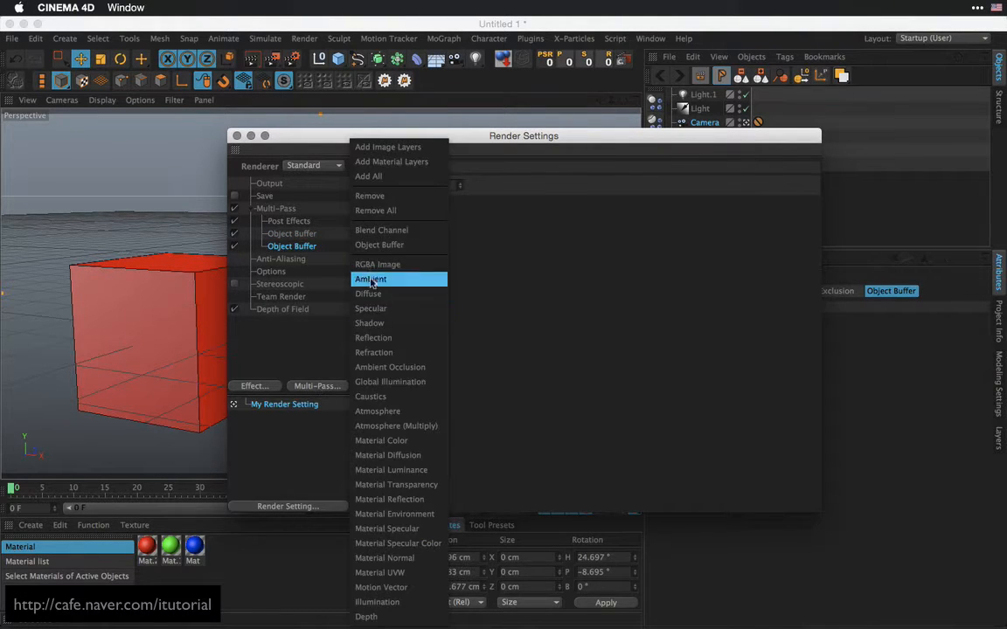
{"action": "left_click", "coordinate": [378, 245]}
Set the Group ID of the second Object Buffer pass to 2 and the third to 3
{"action": "left_click", "coordinate": [306, 234]}
{"action": "left_click", "coordinate": [306, 249]}
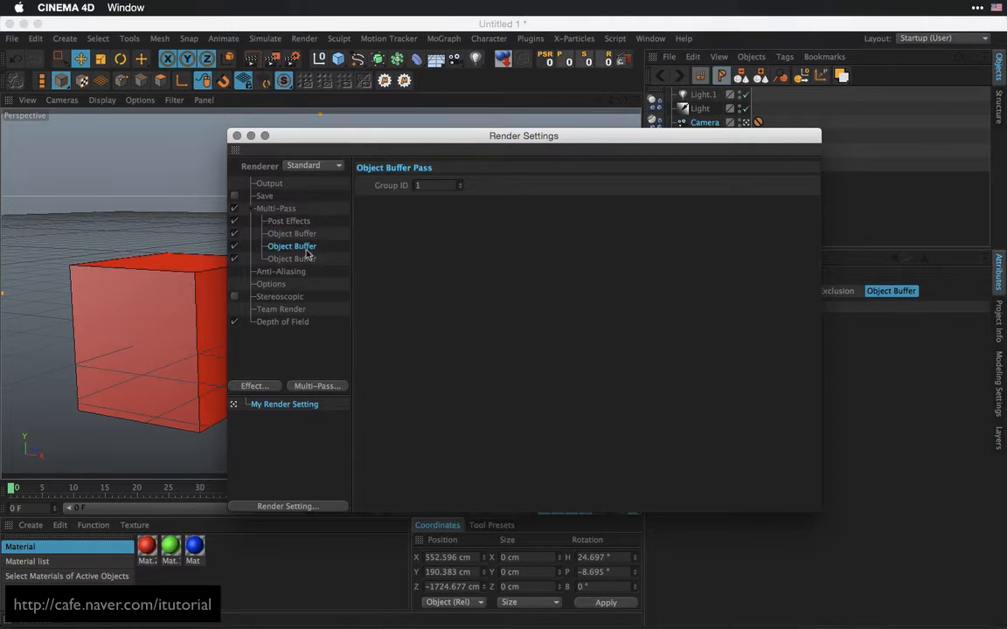
{"action": "left_click", "coordinate": [460, 185]}
{"action": "left_click", "coordinate": [313, 260]}
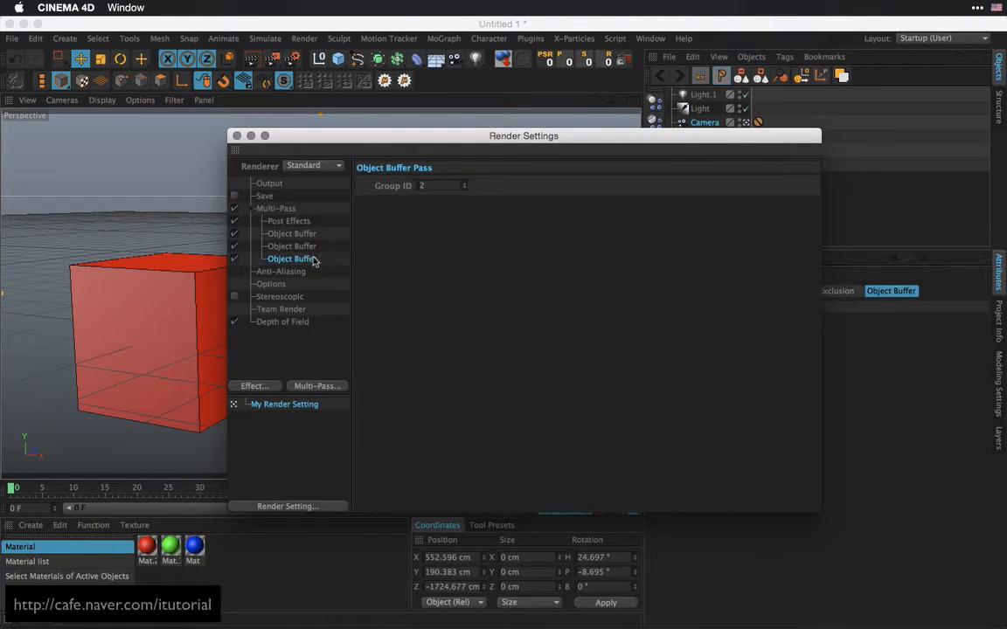
{"action": "left_click", "coordinate": [463, 183]}
{"action": "left_click", "coordinate": [463, 183]}
Render the scene to the Picture Viewer and show the layers of the rendered image
{"action": "left_click_drag", "start_coordinate": [353, 139], "coordinate": [412, 148]}
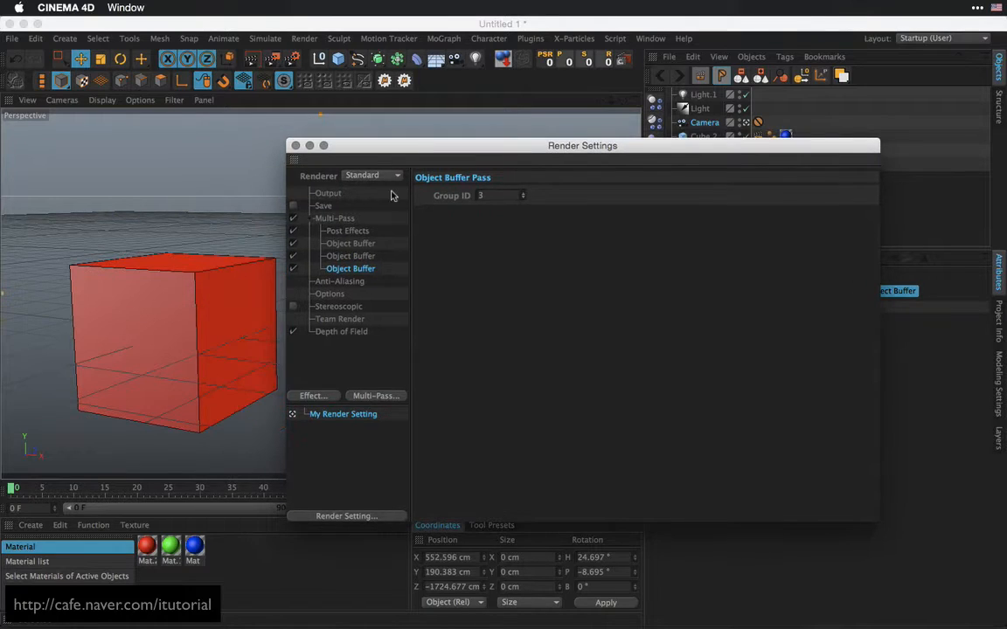
{"action": "left_click", "coordinate": [273, 60]}
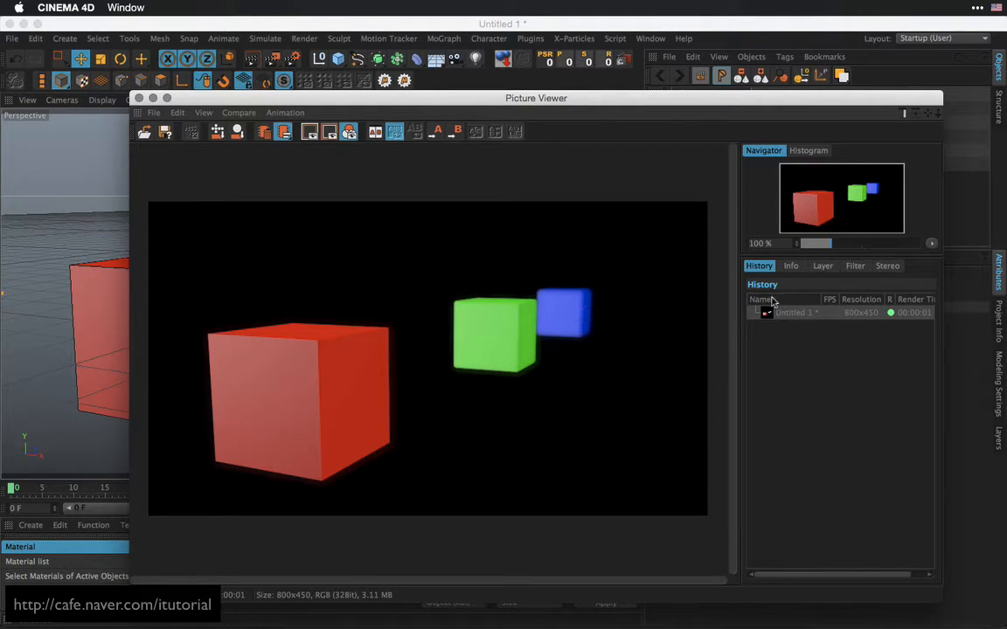
{"action": "left_click", "coordinate": [823, 268]}
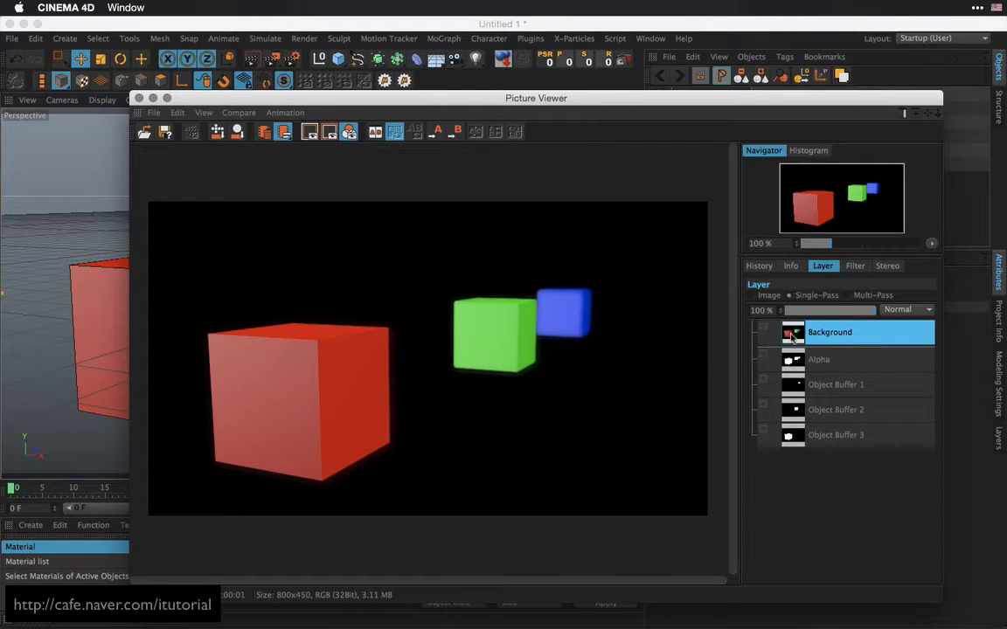
Compare the cube edges in the Background, Alpha and Object Buffer 1 to 3 layers, and close the Picture Viewer
{"action": "left_click", "coordinate": [820, 364]}
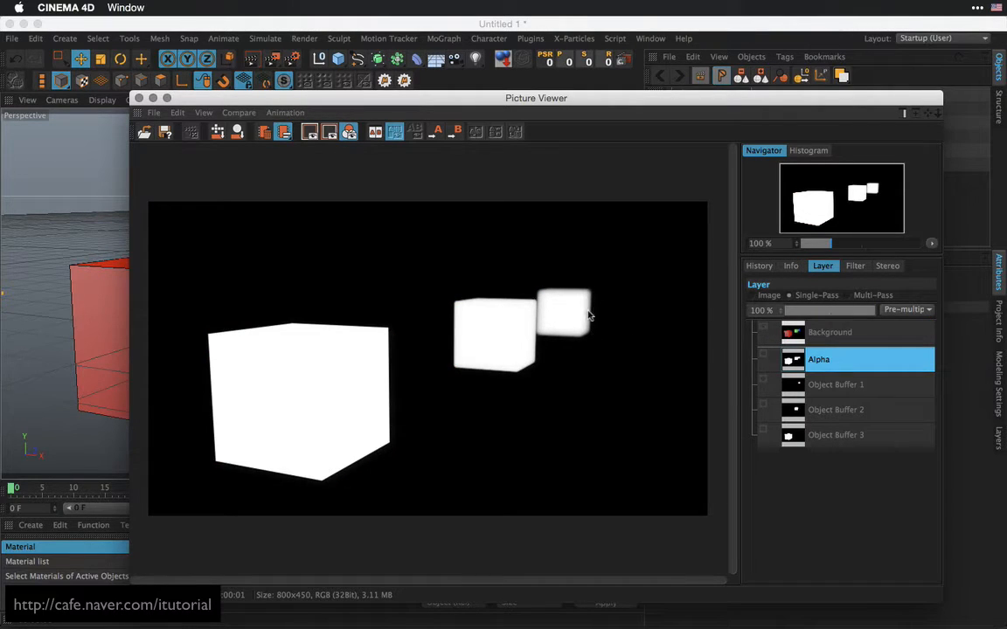
{"action": "left_click", "coordinate": [837, 387]}
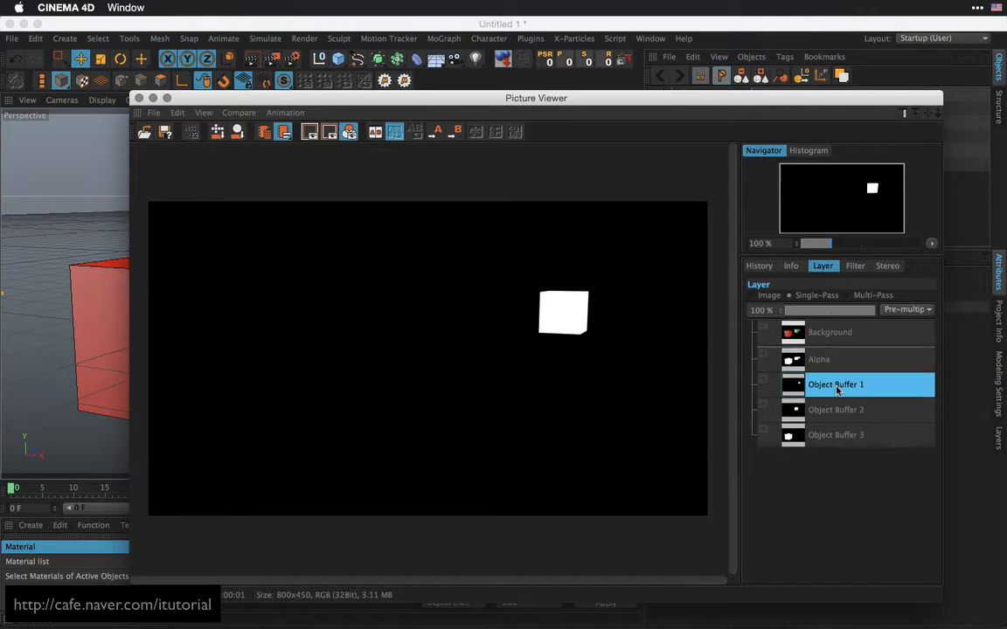
{"action": "left_click", "coordinate": [835, 410]}
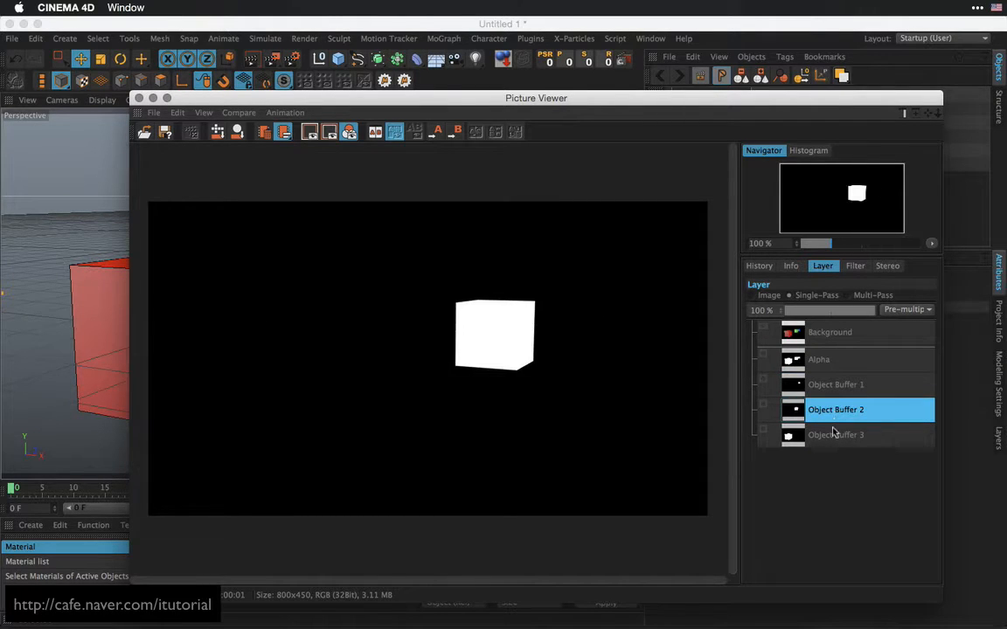
{"action": "left_click", "coordinate": [833, 434]}
{"action": "left_click", "coordinate": [835, 386]}
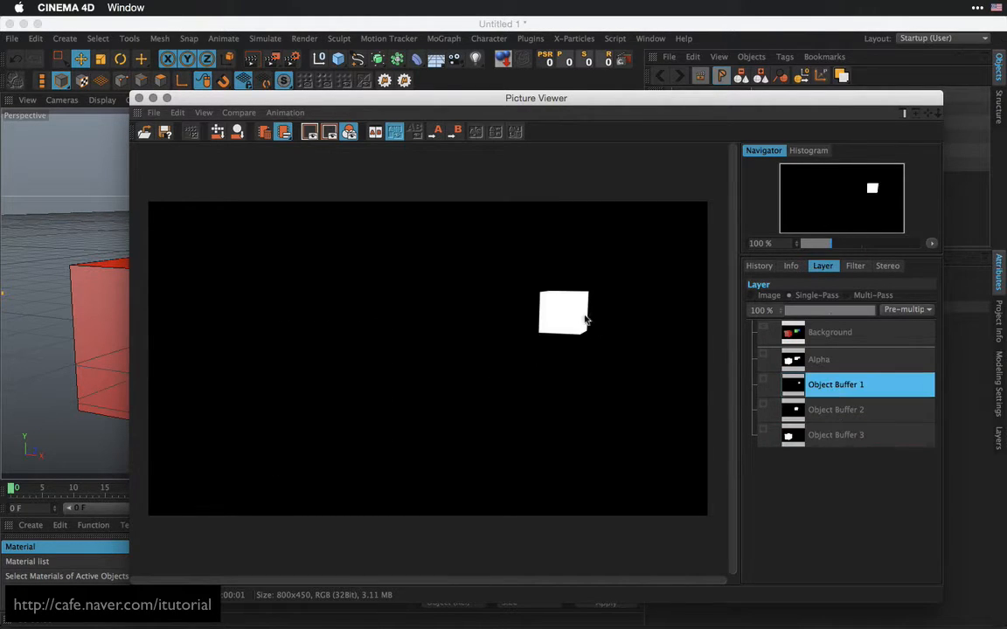
{"action": "left_click", "coordinate": [832, 332]}
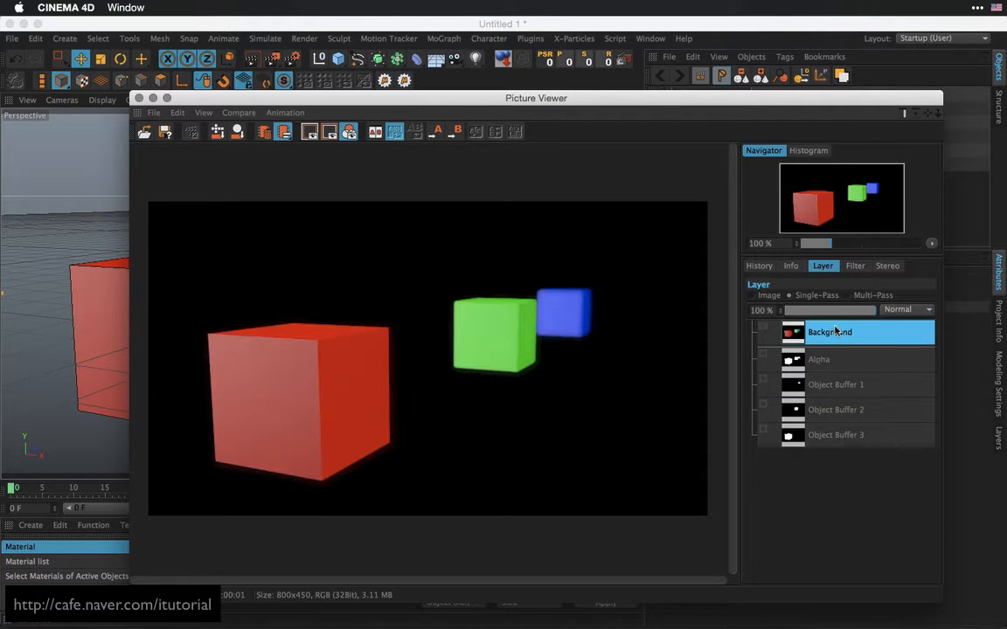
{"action": "left_click", "coordinate": [836, 386]}
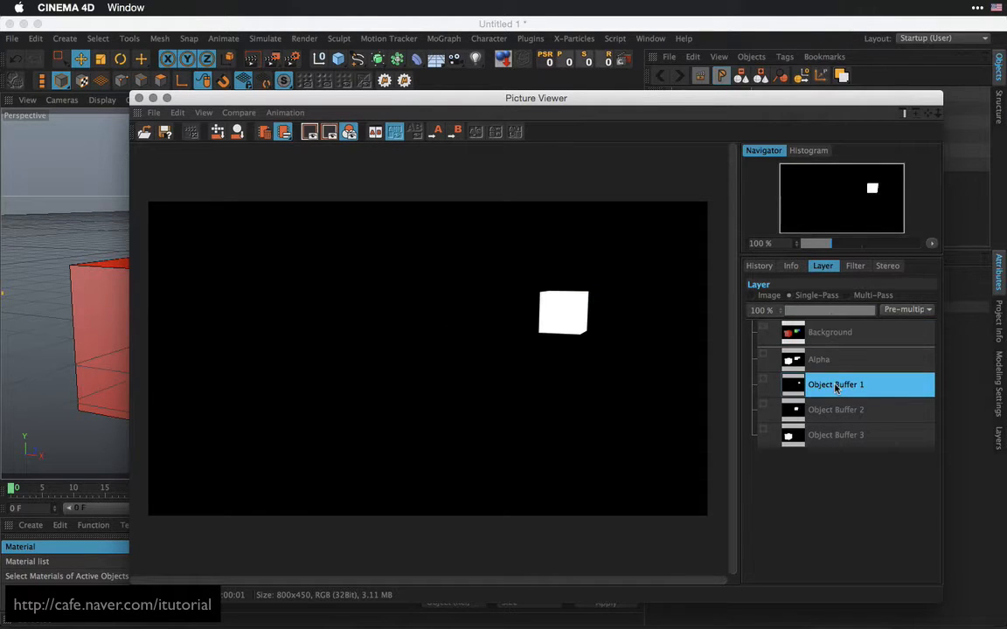
{"action": "left_click", "coordinate": [835, 333]}
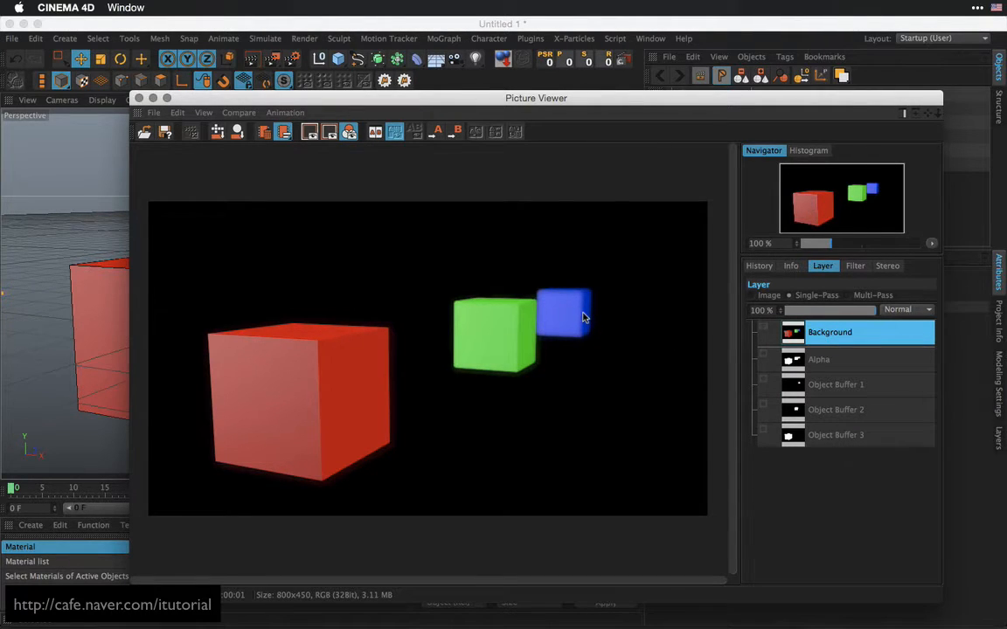
{"action": "left_click", "coordinate": [824, 385]}
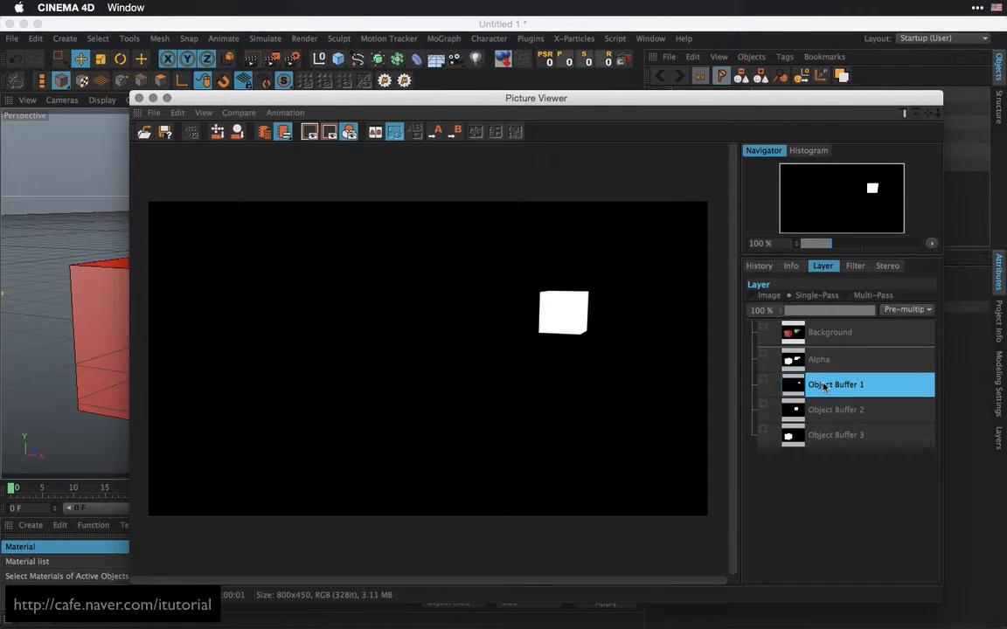
{"action": "left_click", "coordinate": [765, 334]}
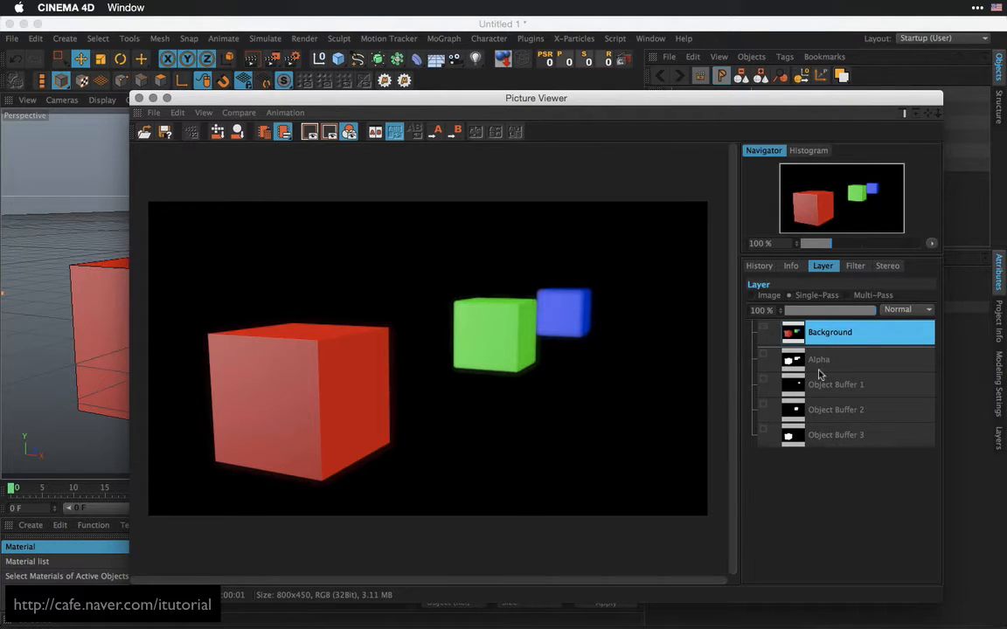
{"action": "left_click", "coordinate": [831, 393]}
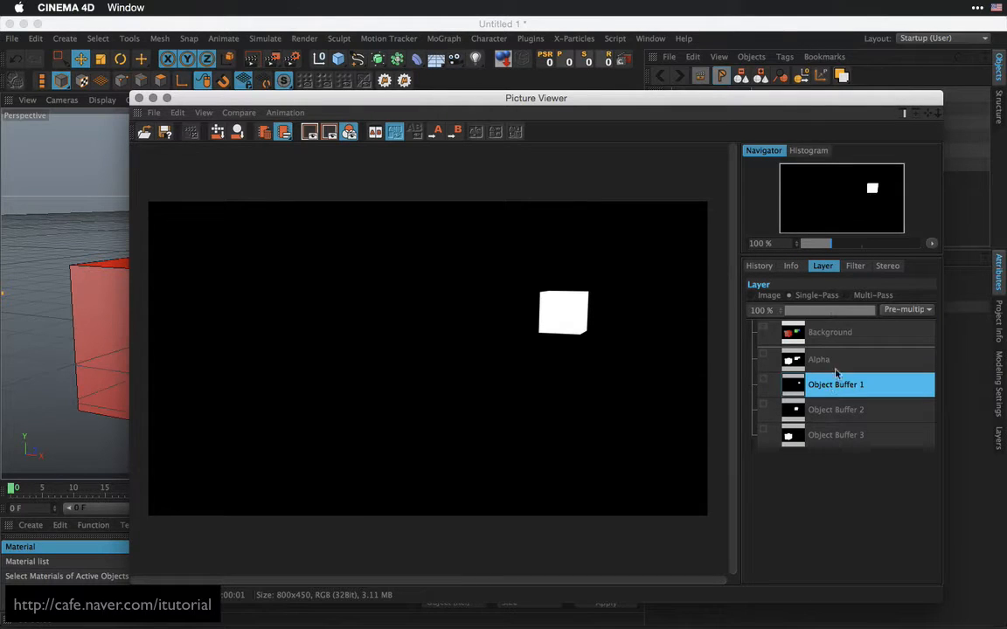
{"action": "left_click", "coordinate": [813, 332]}
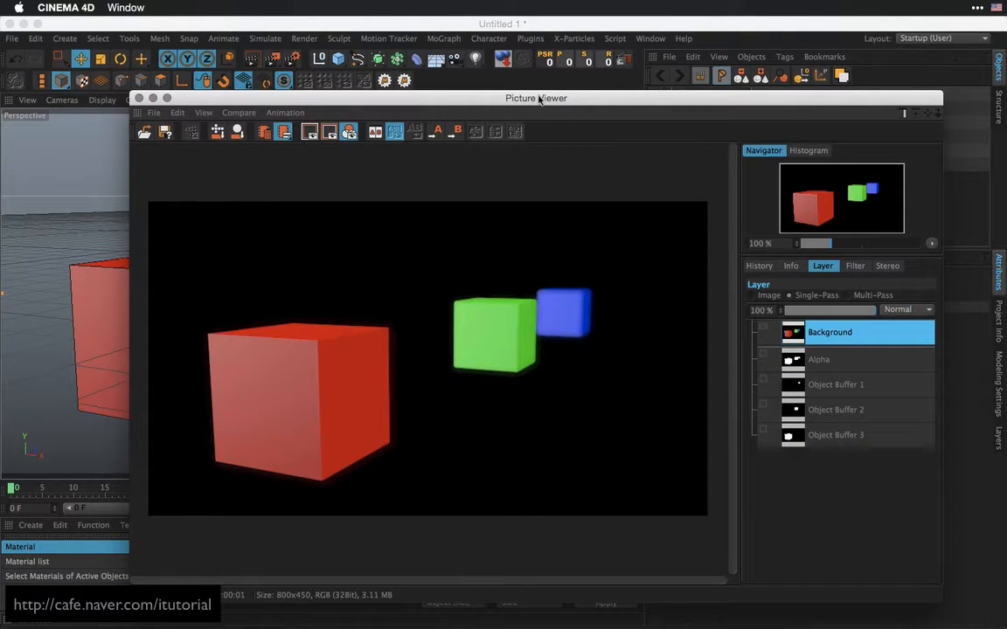
{"action": "left_click", "coordinate": [138, 98]}
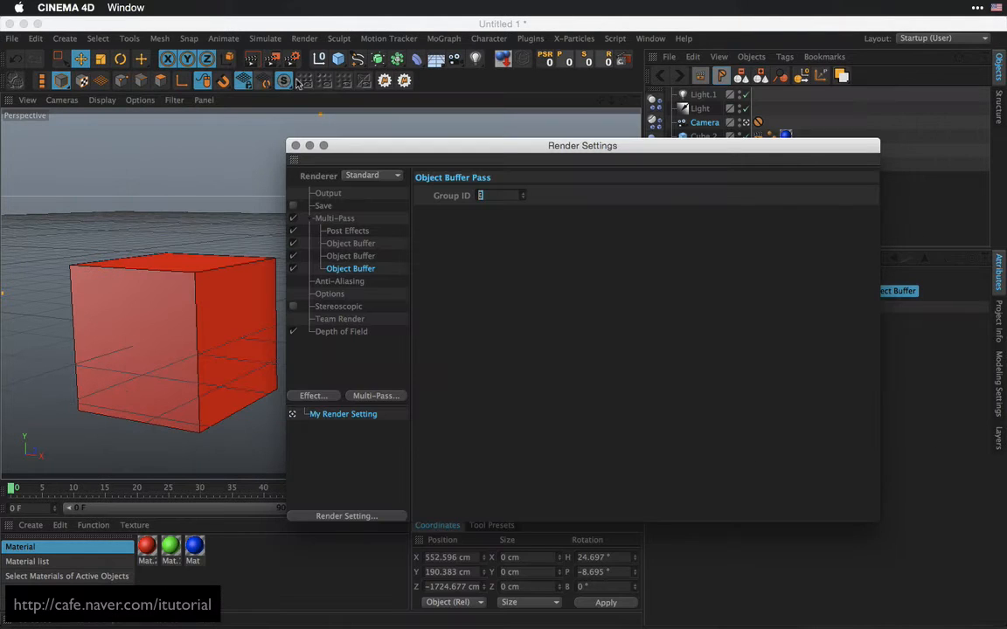
Enable saving of the output in the render settings and render the scene to the Picture Viewer again
{"action": "left_click", "coordinate": [321, 206]}
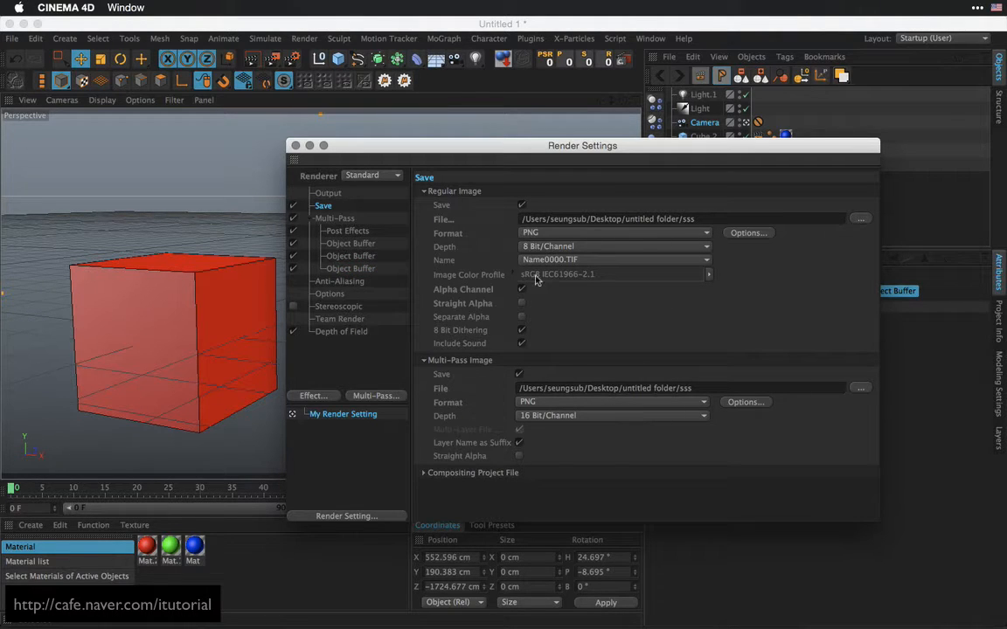
{"action": "left_click", "coordinate": [295, 145]}
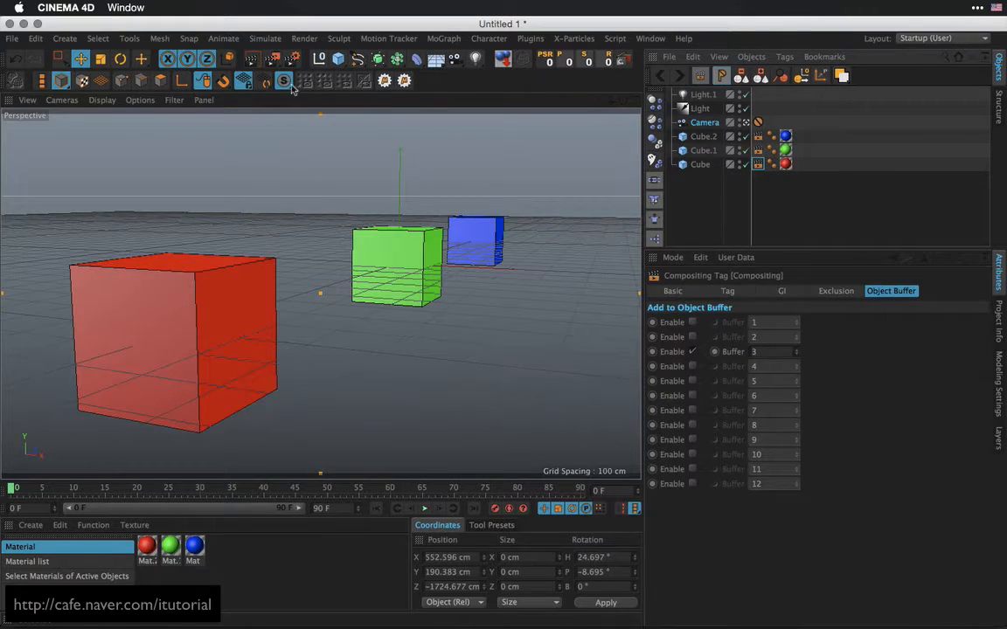
{"action": "left_click", "coordinate": [271, 58]}
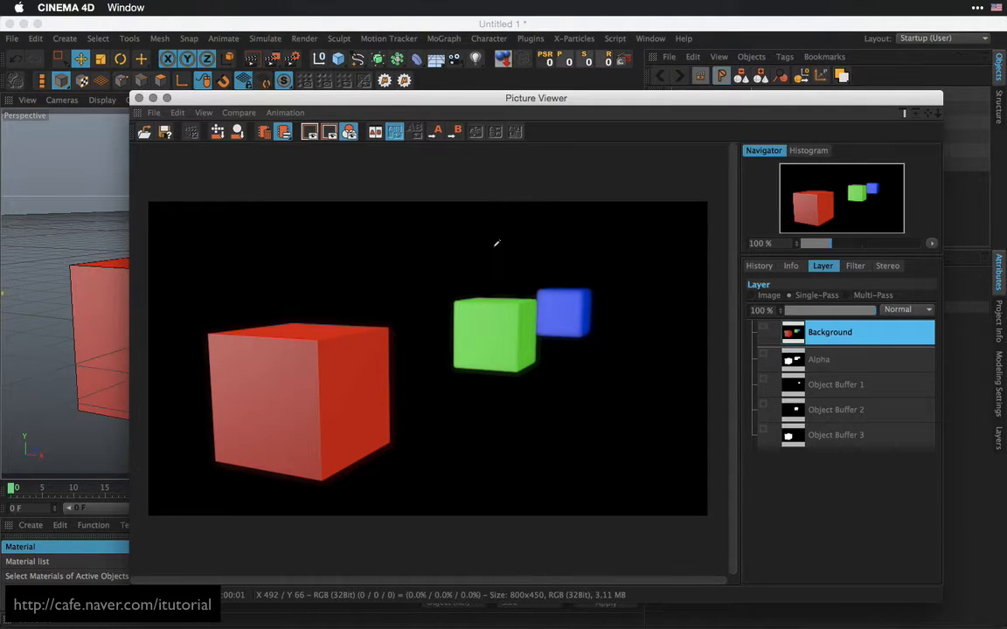
{"action": "key", "text": "super+Tab"}
{"action": "left_click", "coordinate": [657, 310]}
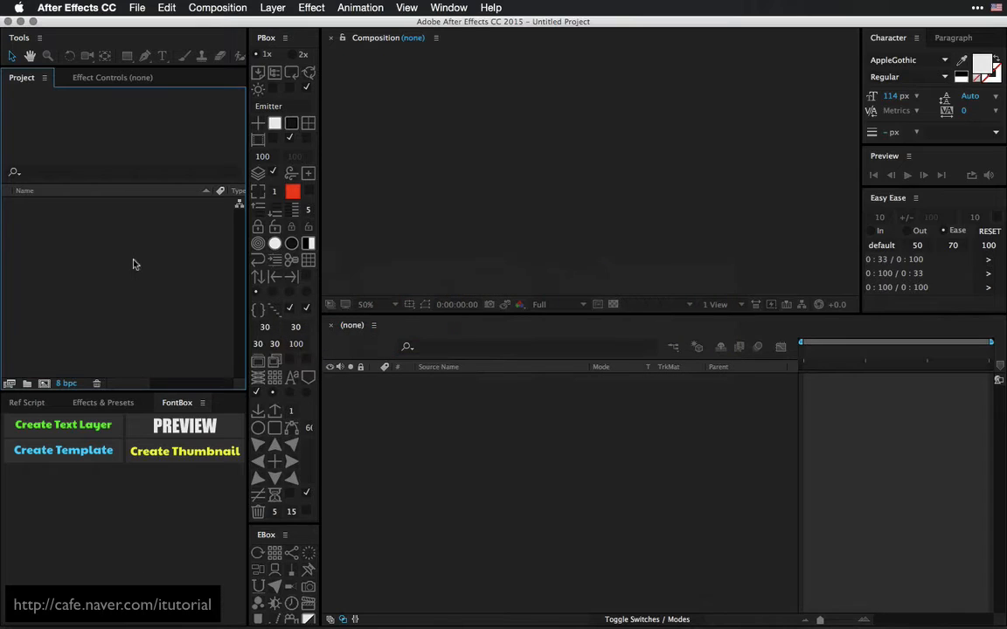
{"action": "double_click", "coordinate": [109, 247]}
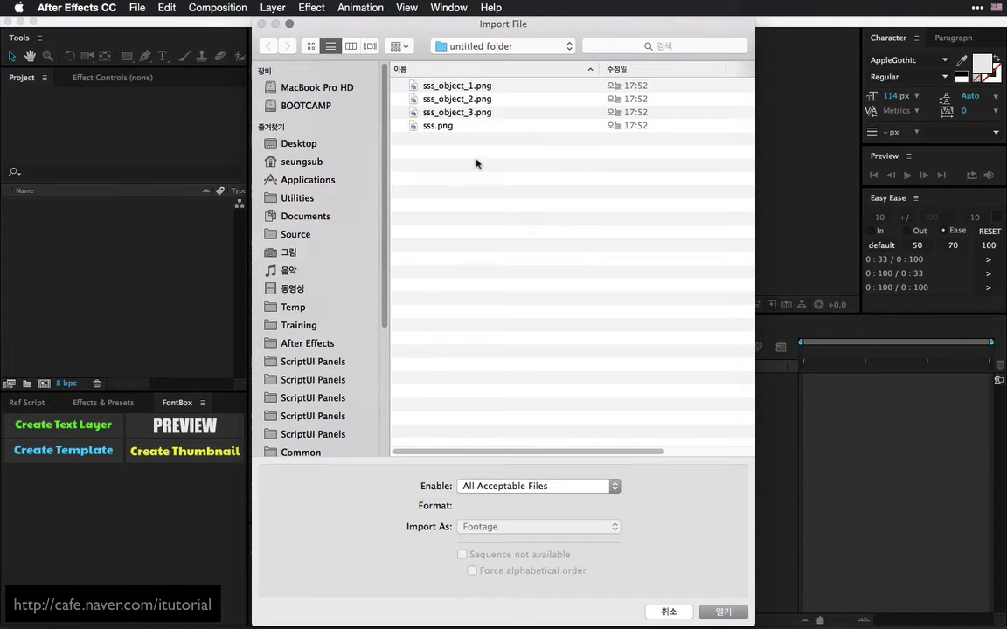
{"action": "left_click_drag", "start_coordinate": [475, 158], "coordinate": [442, 85]}
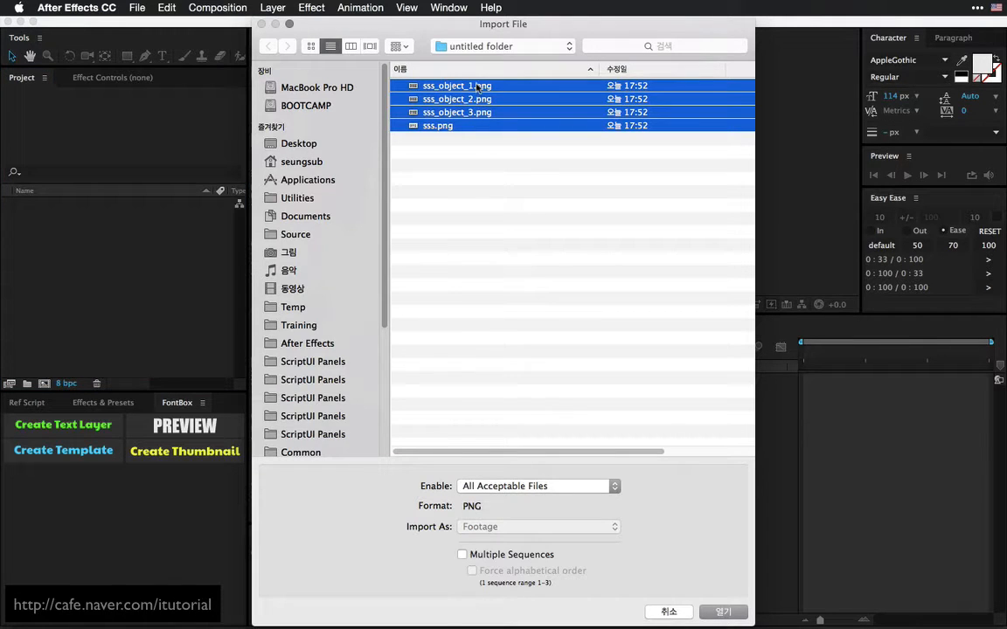
{"action": "left_click", "coordinate": [669, 611]}
Switch to After Effects and import sss.png together with sss_object_1.png, sss_object_2.png and sss_object_3.png
{"action": "key", "text": "super+Tab"}
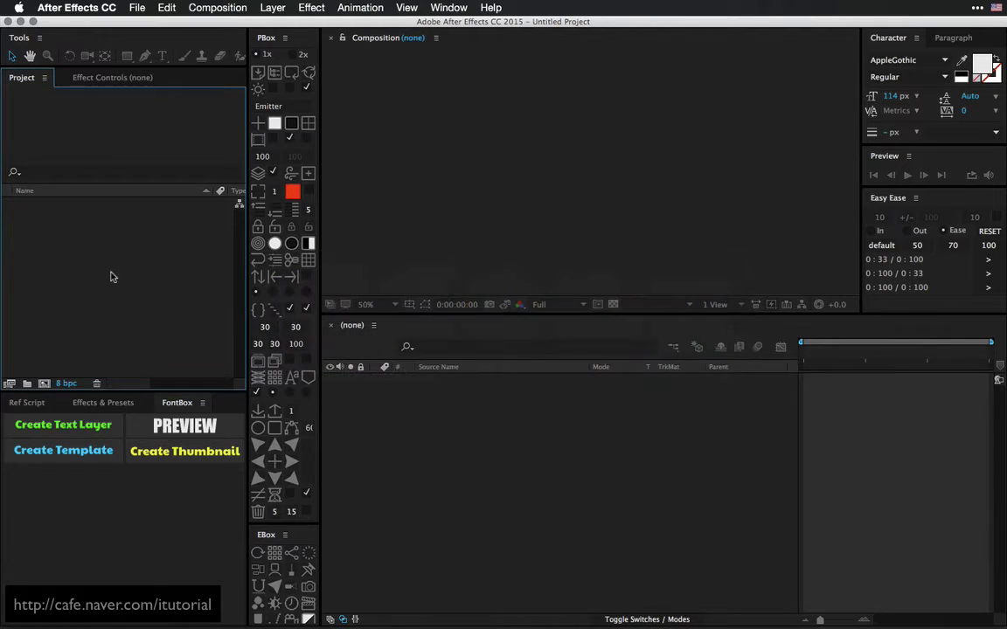
{"action": "double_click", "coordinate": [101, 243]}
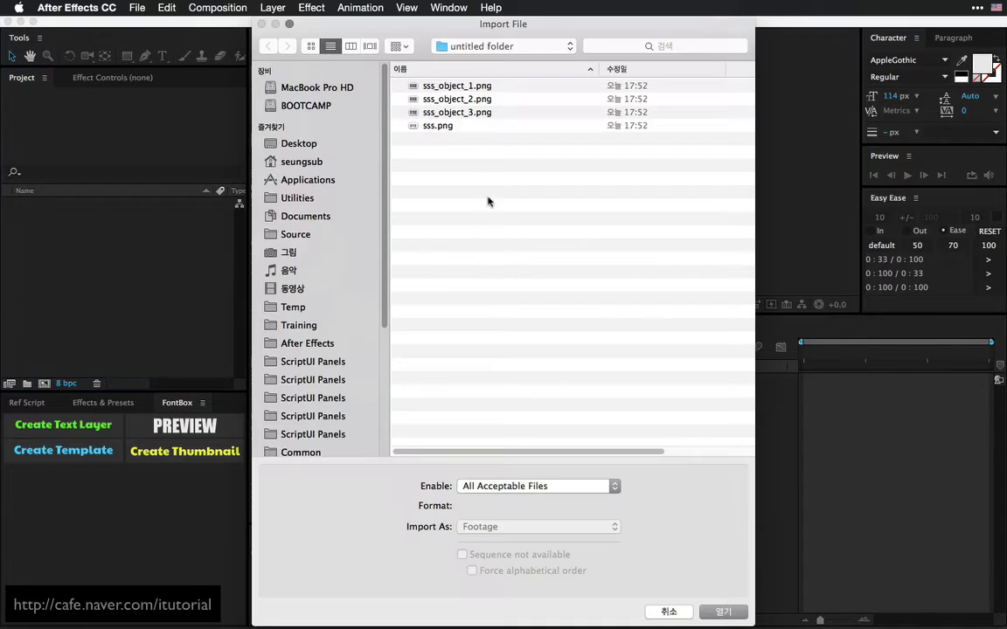
{"action": "key", "text": "super+a"}
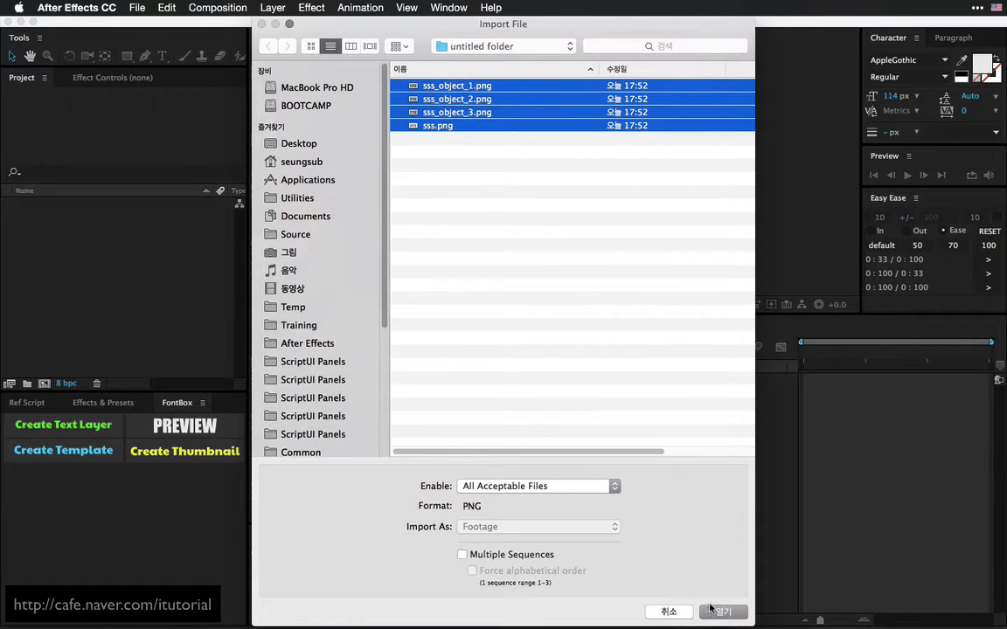
{"action": "key", "text": "Return"}
Create a composition from sss.png, view it at 100% and show the transparency grid
{"action": "left_click_drag", "start_coordinate": [42, 244], "coordinate": [44, 382]}
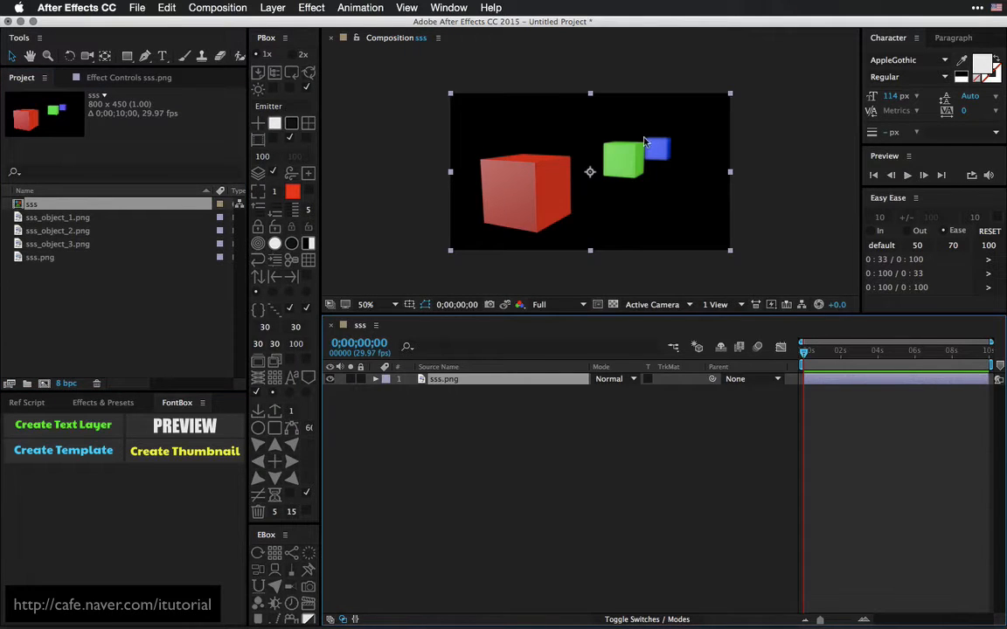
{"action": "key", "text": "period"}
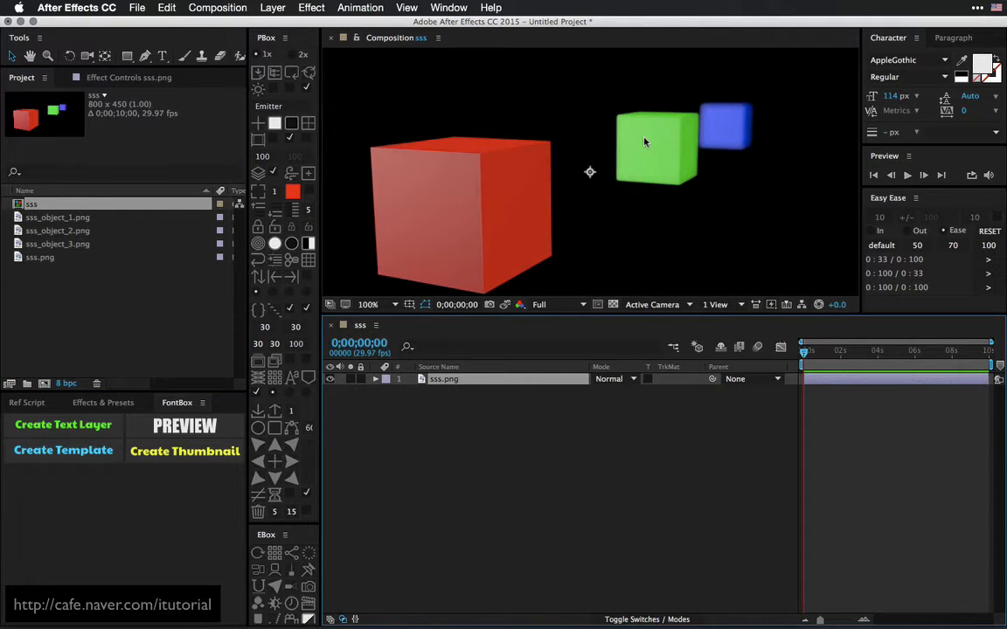
{"action": "left_click", "coordinate": [613, 305]}
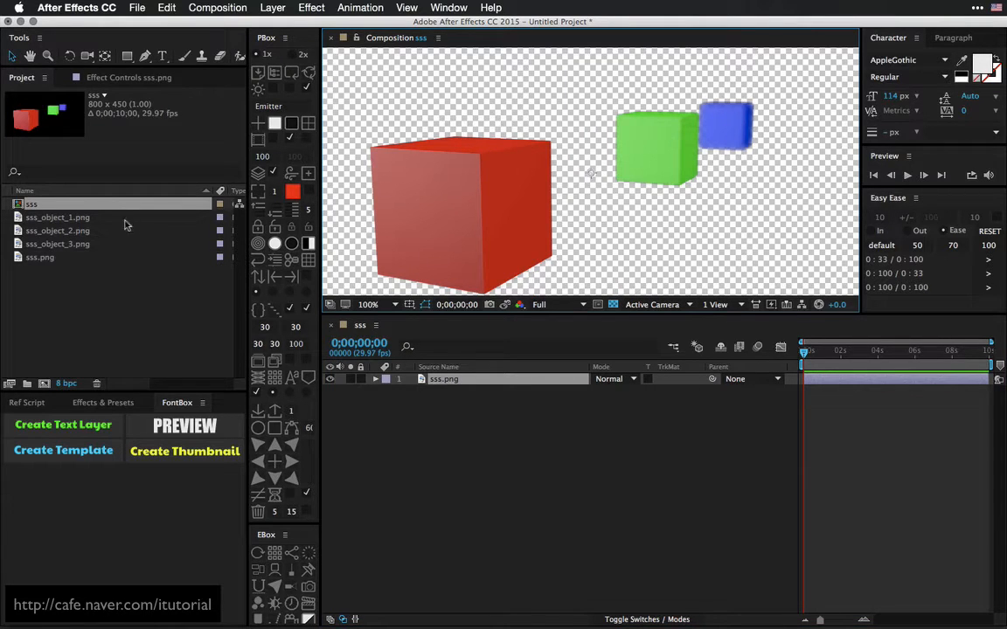
Add sss_object_1.png as a layer above sss.png and hide it in the composition
{"action": "left_click", "coordinate": [80, 220]}
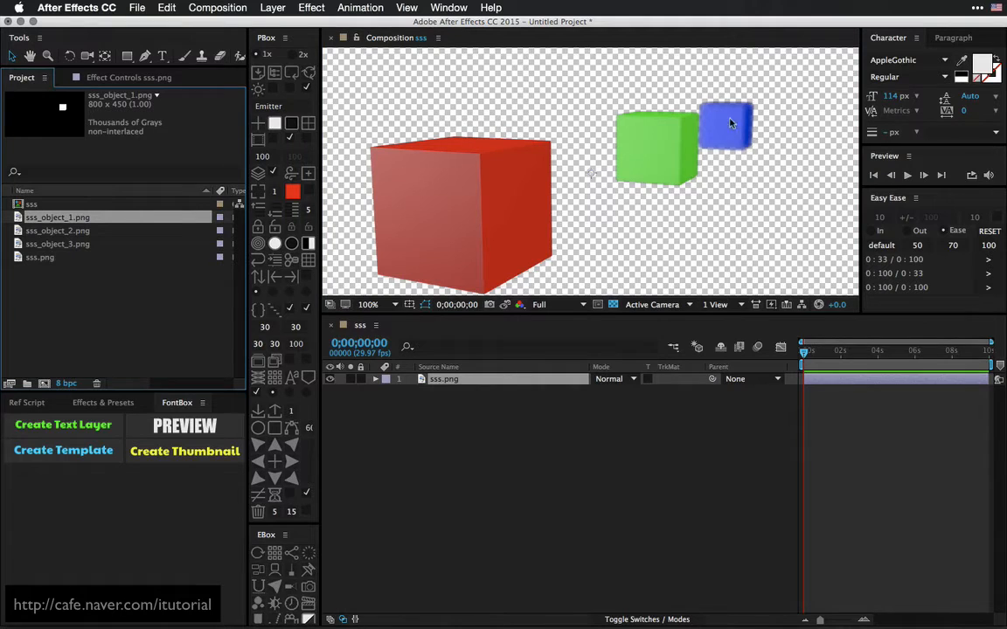
{"action": "left_click_drag", "start_coordinate": [65, 219], "coordinate": [469, 378]}
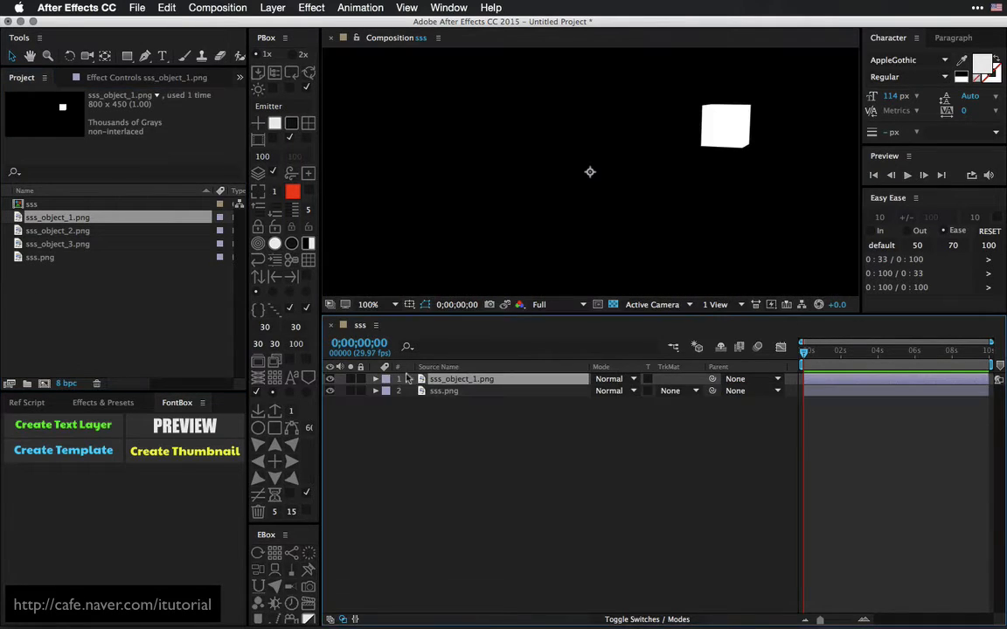
{"action": "left_click", "coordinate": [330, 378]}
{"action": "left_click", "coordinate": [442, 394]}
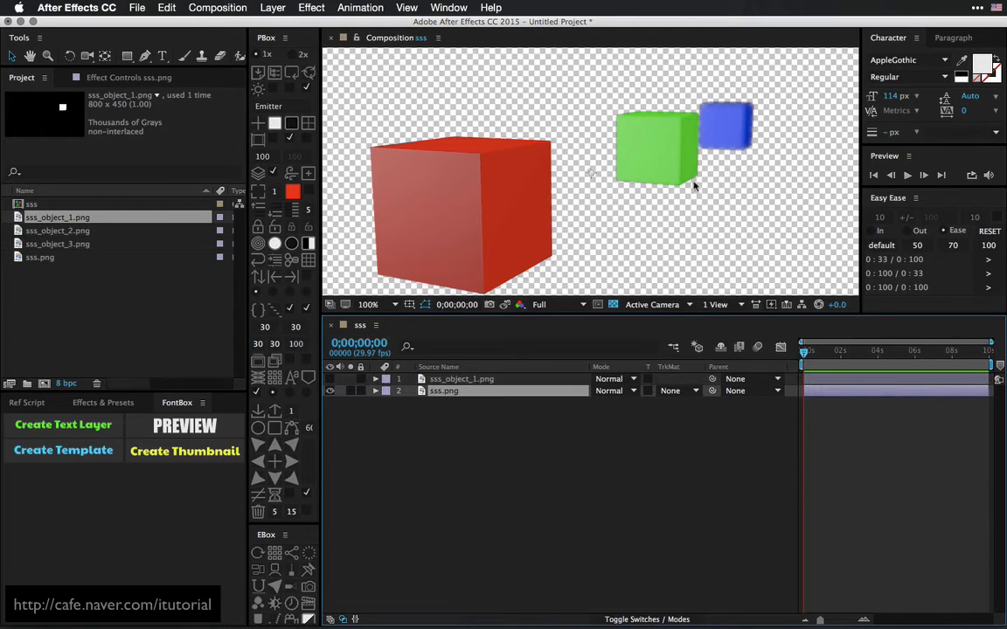
Set the track matte of the sss.png layer to Luma Matte "sss_object_1.png" to isolate the blue cube
{"action": "key", "text": "h"}
{"action": "left_click_drag", "start_coordinate": [689, 148], "coordinate": [659, 165]}
{"action": "scroll", "coordinate": [586, 192], "scroll_direction": "up", "scroll_amount": 4}
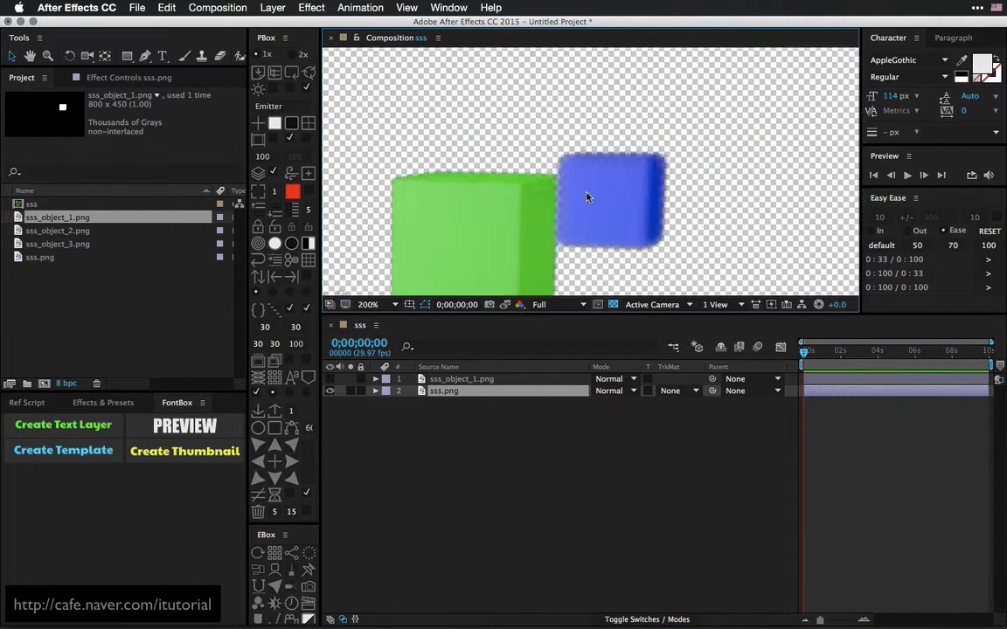
{"action": "left_click_drag", "start_coordinate": [589, 196], "coordinate": [611, 124]}
{"action": "key", "text": "v"}
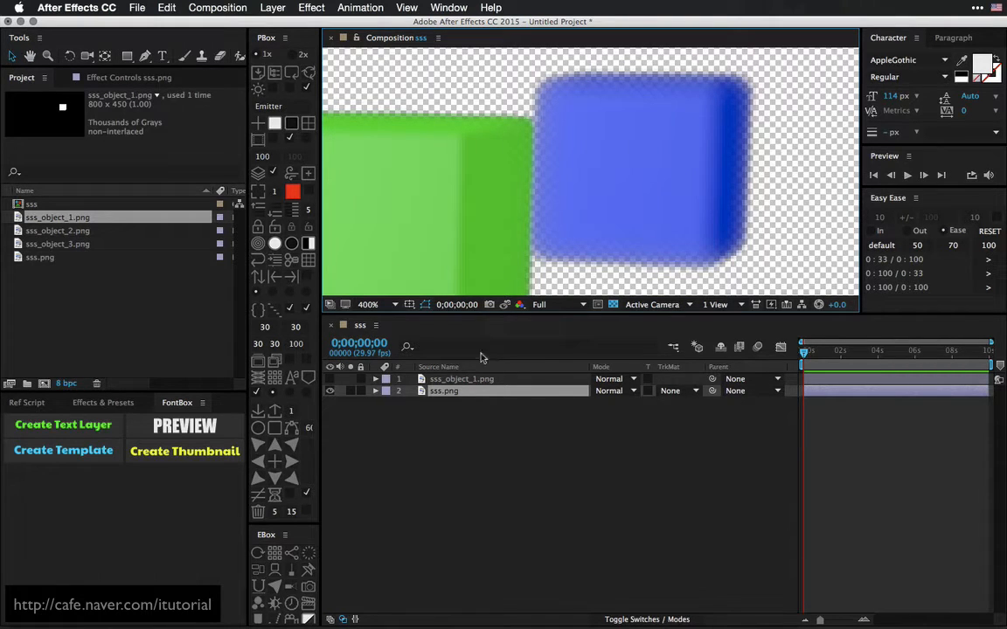
{"action": "left_click", "coordinate": [677, 391]}
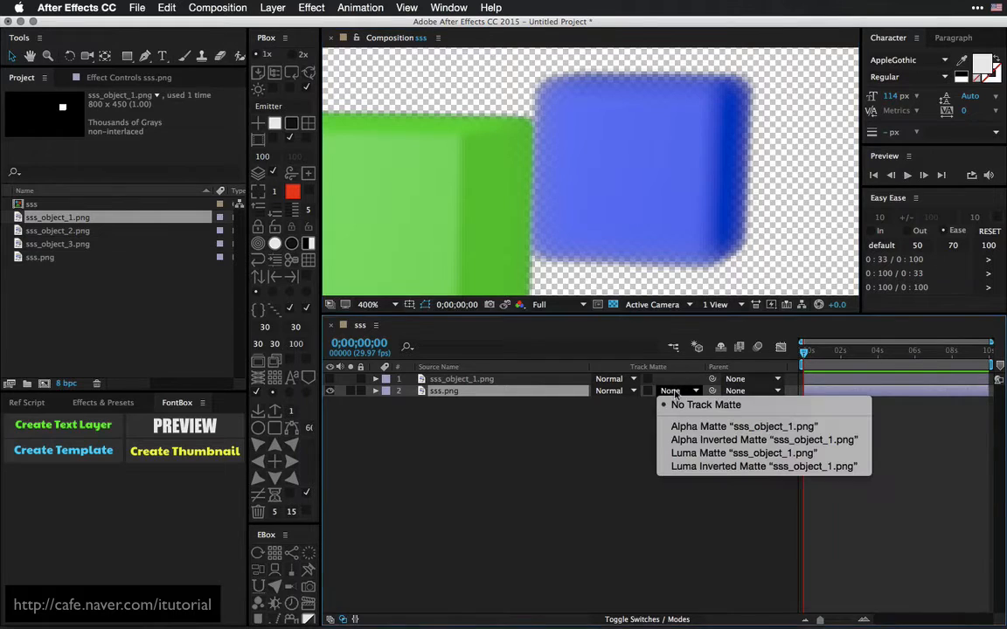
{"action": "left_click", "coordinate": [682, 454]}
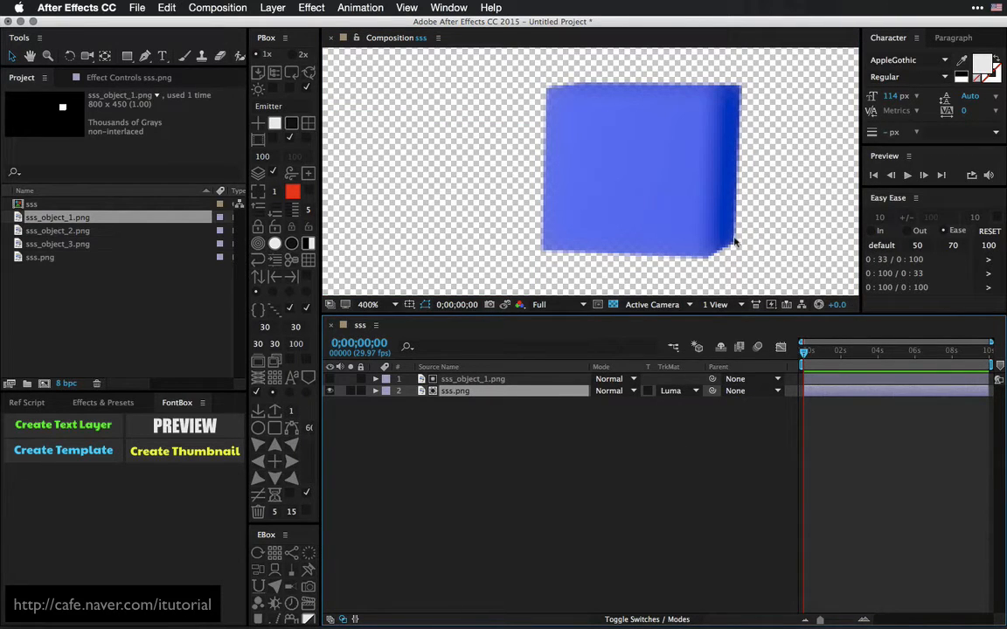
Compare the edges of the matted blue cube with the stored snapshot and view the whole composition
{"action": "left_click", "coordinate": [508, 306]}
{"action": "left_click", "coordinate": [508, 305]}
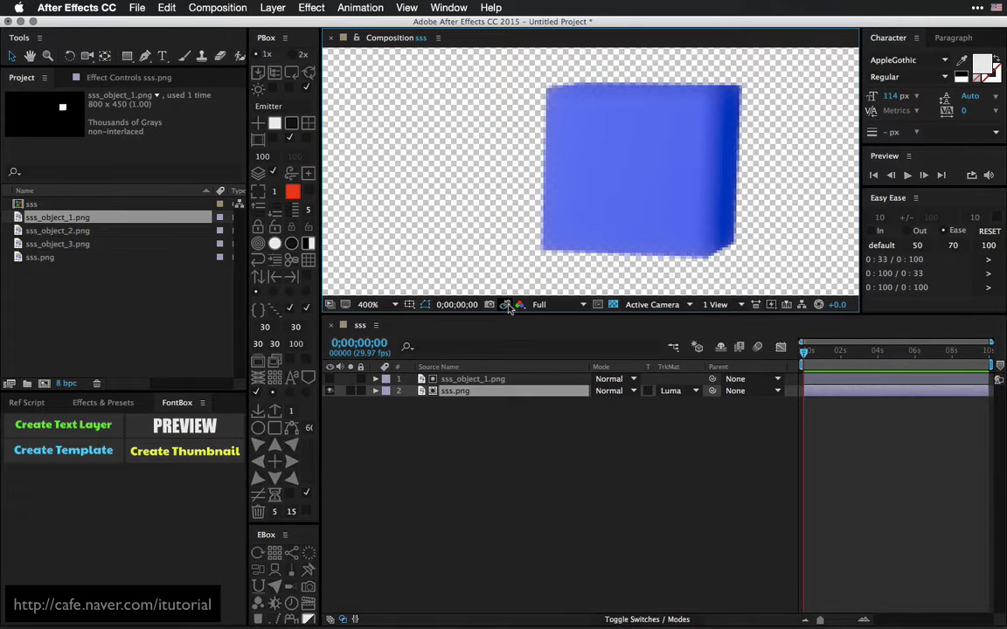
{"action": "left_click", "coordinate": [508, 306]}
{"action": "left_click", "coordinate": [508, 306]}
{"action": "left_click", "coordinate": [507, 306]}
{"action": "scroll", "coordinate": [624, 178], "scroll_direction": "down", "scroll_amount": 2}
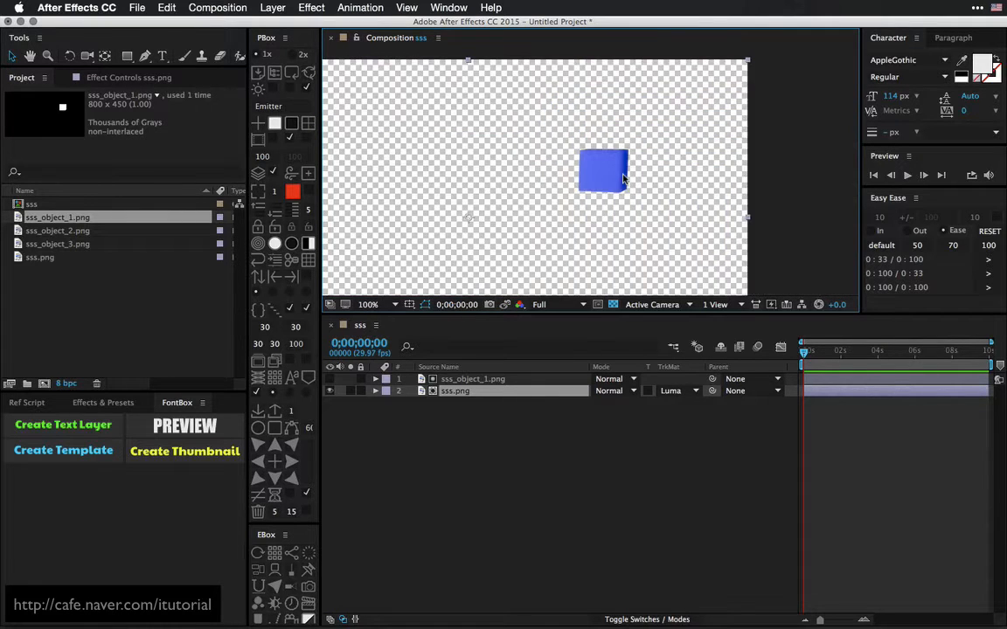
{"action": "scroll", "coordinate": [594, 161], "scroll_direction": "down", "scroll_amount": 1}
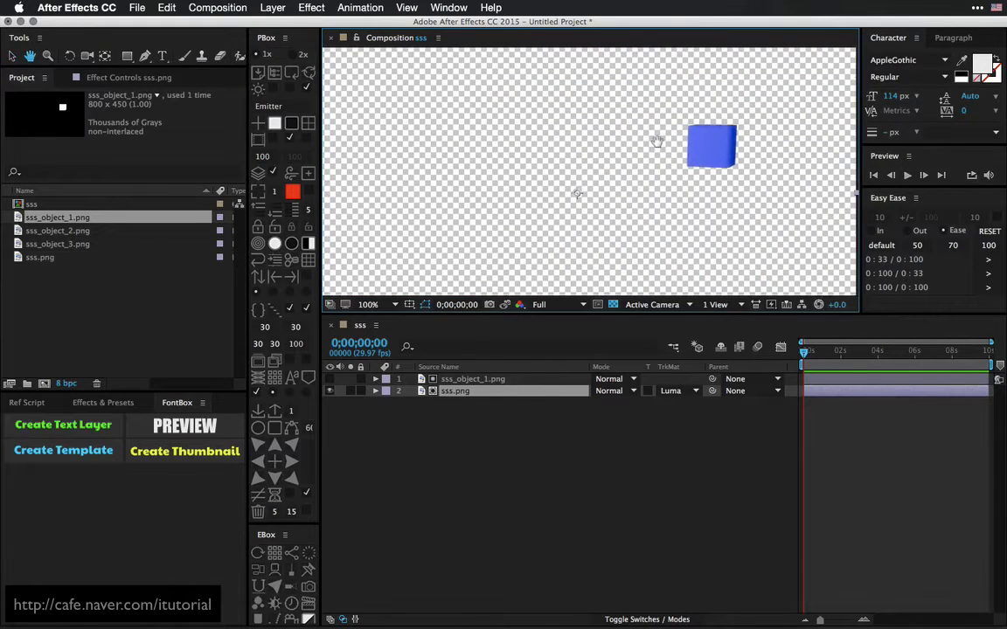
{"action": "scroll", "coordinate": [657, 144], "scroll_direction": "down", "scroll_amount": 1}
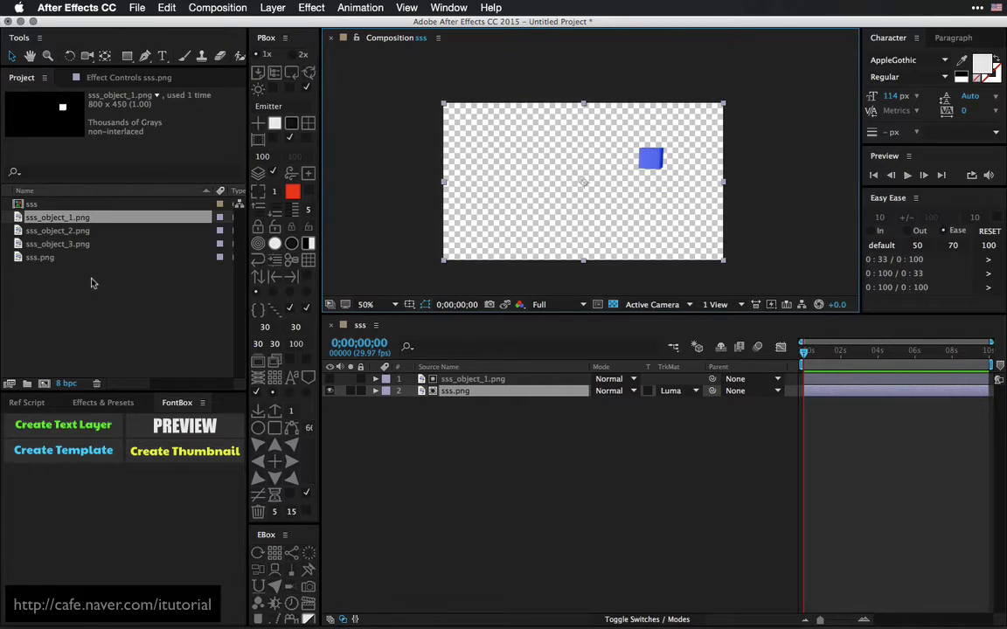
Delete the sss composition and all four imported images from the project
{"action": "left_click_drag", "start_coordinate": [90, 281], "coordinate": [35, 210]}
{"action": "key", "text": "Delete"}
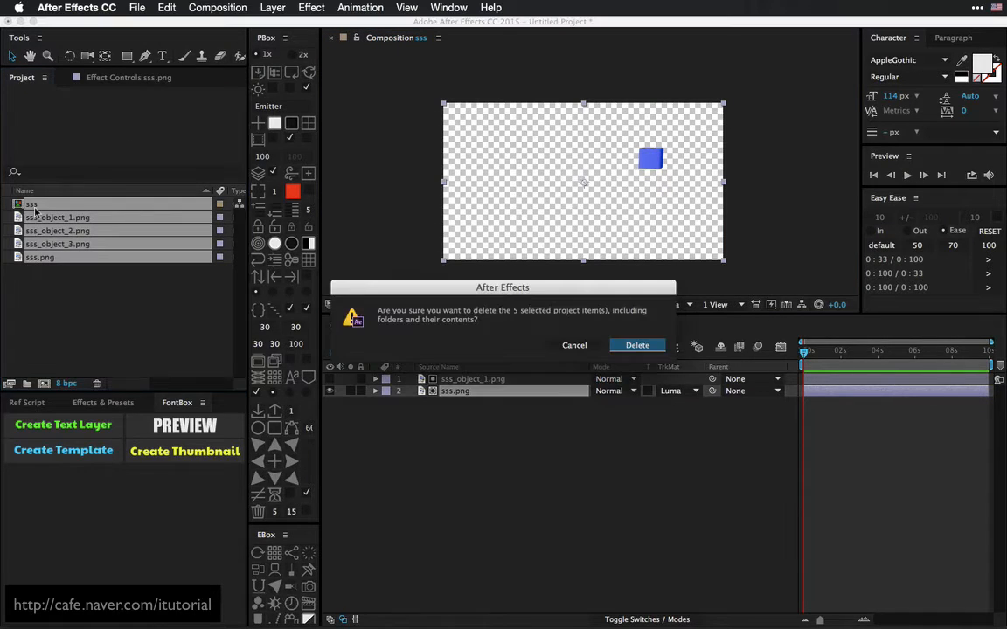
{"action": "left_click", "coordinate": [622, 348]}
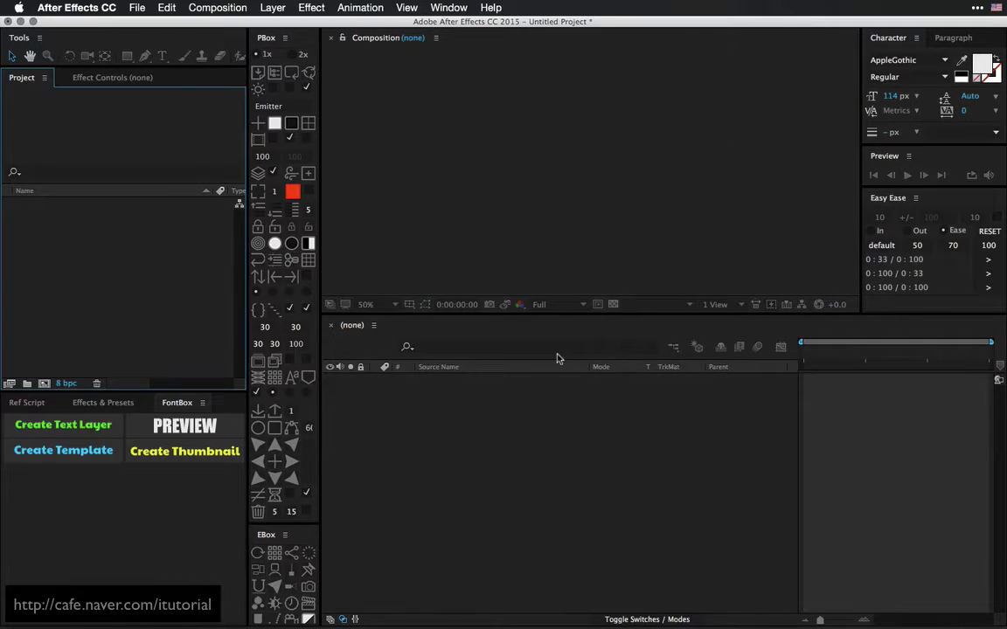
Switch back to Cinema 4D and close the Picture Viewer
{"action": "key", "text": "super+Tab"}
{"action": "left_click", "coordinate": [426, 329]}
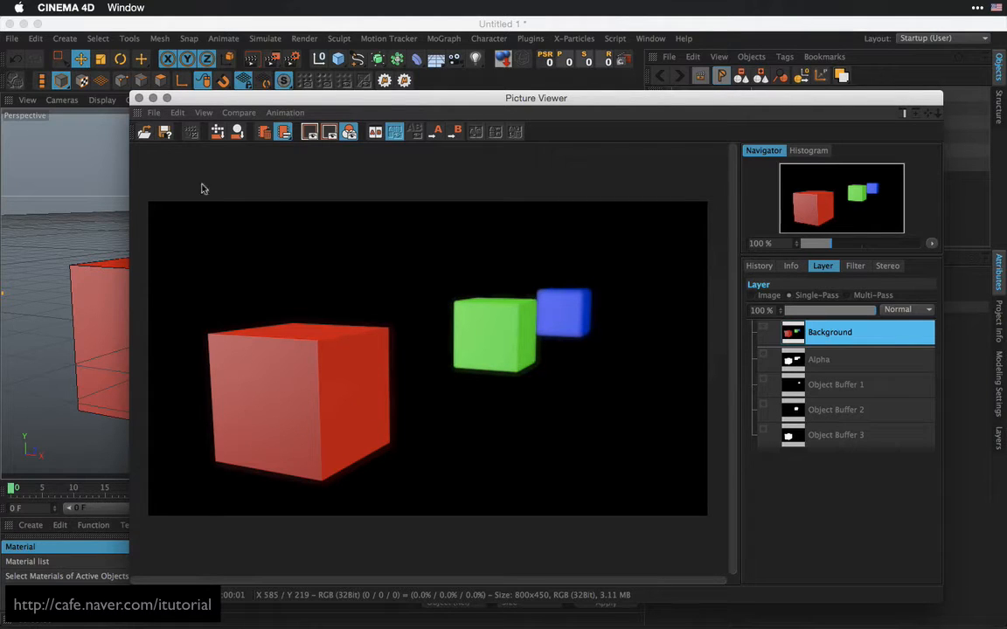
{"action": "left_click", "coordinate": [139, 98]}
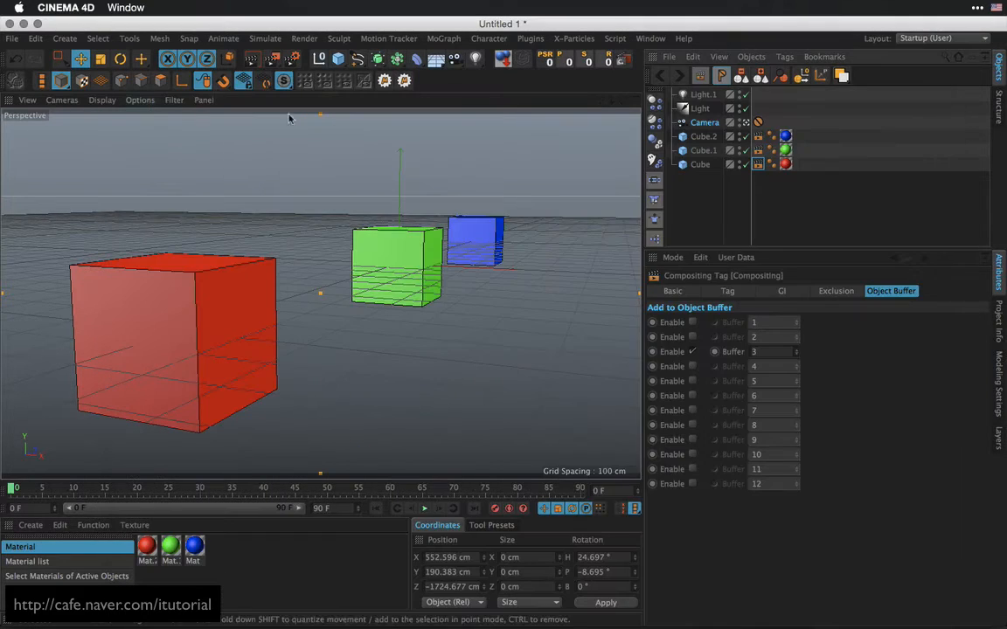
Add a Depth pass to the multi-pass render settings and disable the Depth of Field effect
{"action": "left_click", "coordinate": [272, 59]}
{"action": "left_click_drag", "start_coordinate": [468, 154], "coordinate": [431, 125]}
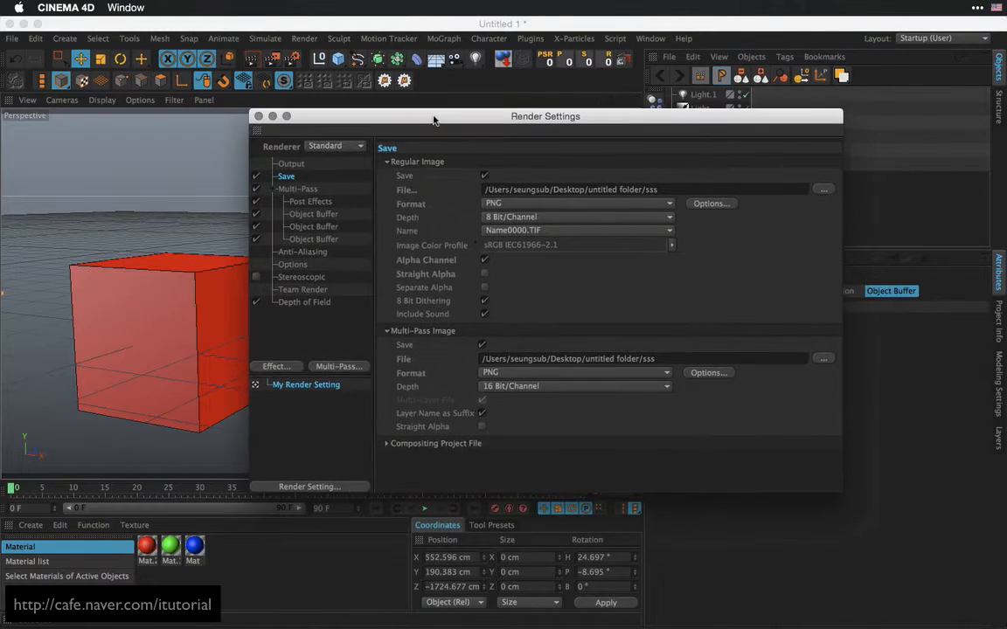
{"action": "left_click", "coordinate": [357, 368]}
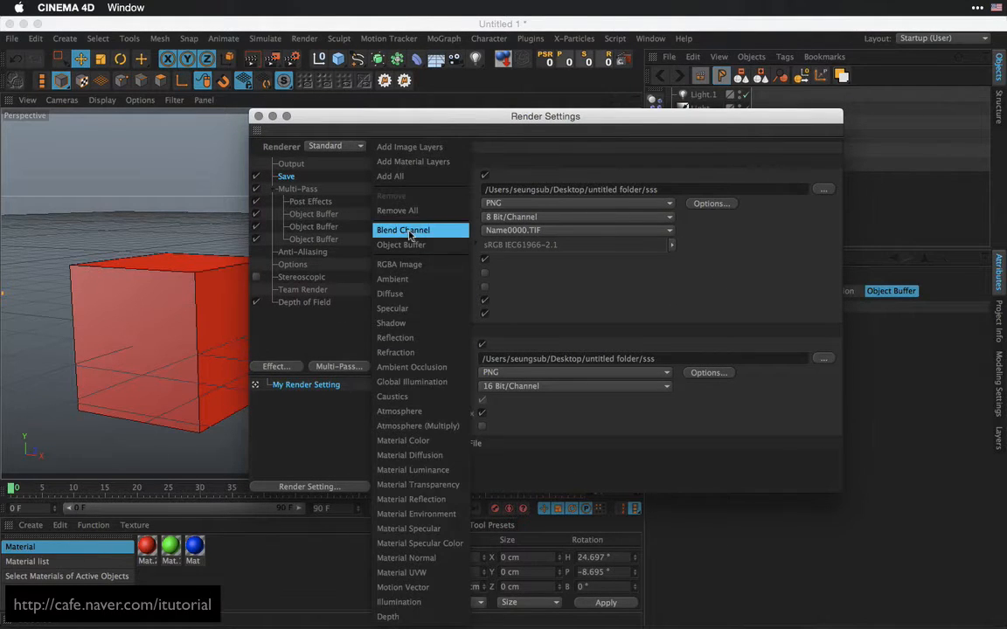
{"action": "left_click", "coordinate": [395, 617]}
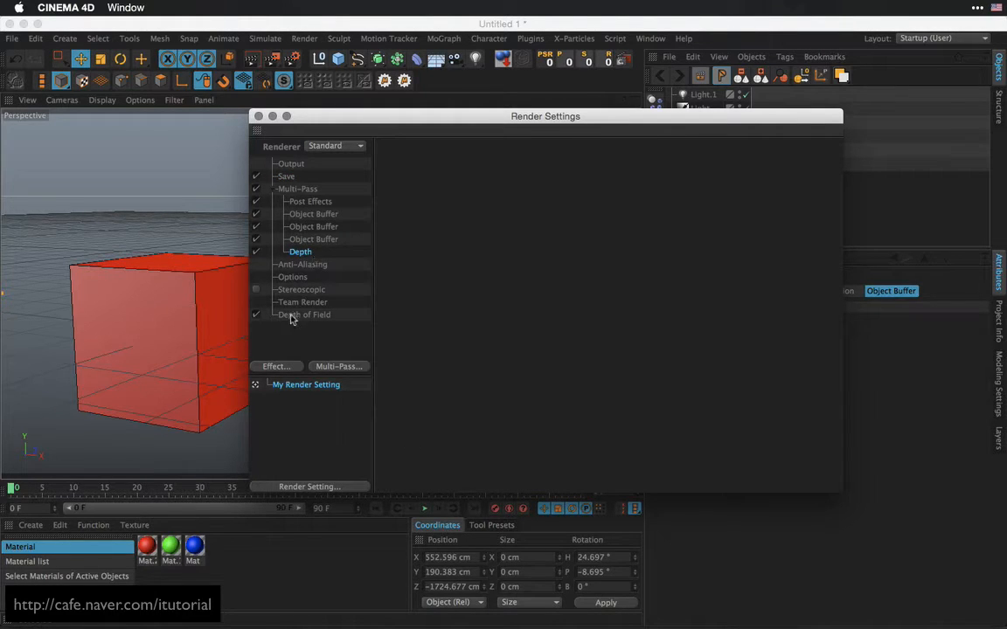
{"action": "left_click", "coordinate": [255, 315]}
{"action": "left_click_drag", "start_coordinate": [374, 122], "coordinate": [541, 249]}
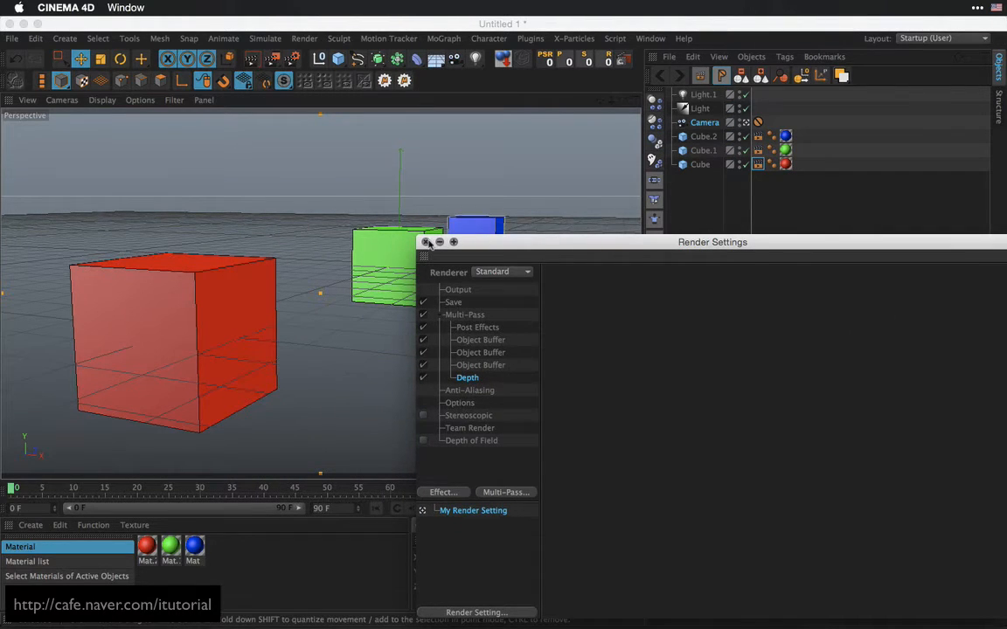
{"action": "left_click", "coordinate": [426, 242]}
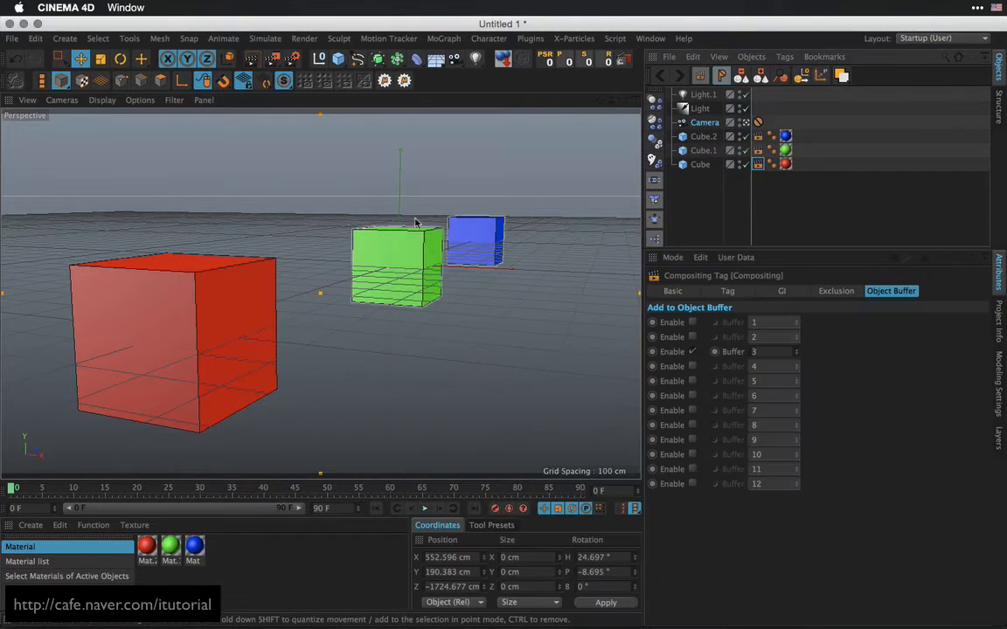
Render the scene with the Depth pass to the Picture Viewer
{"action": "left_click", "coordinate": [272, 58]}
{"action": "left_click", "coordinate": [609, 246]}
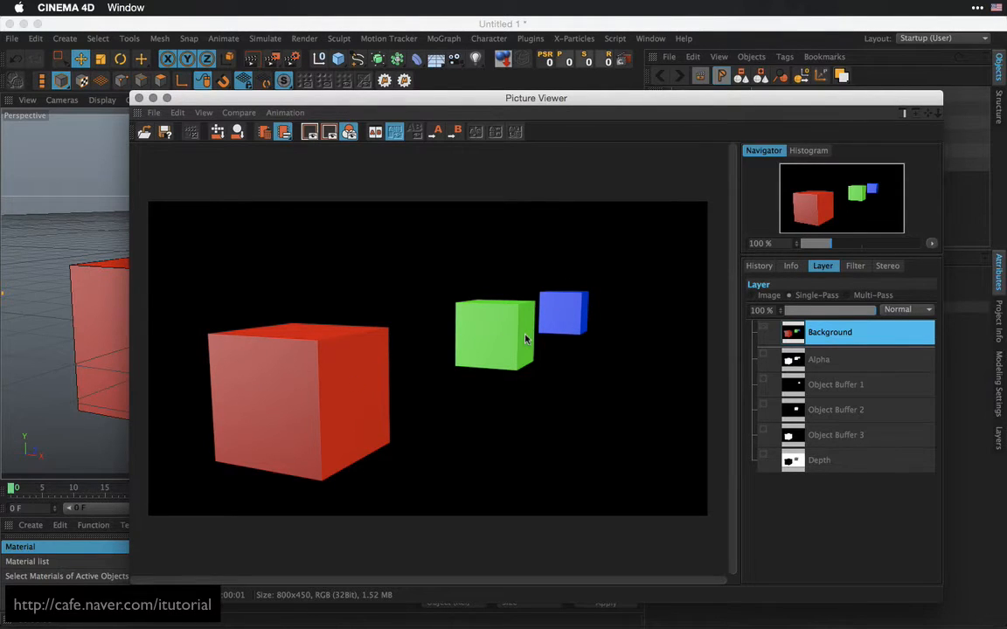
Inspect the Object Buffer 1 to 3, Depth and Background layers of the new render
{"action": "left_click", "coordinate": [845, 387]}
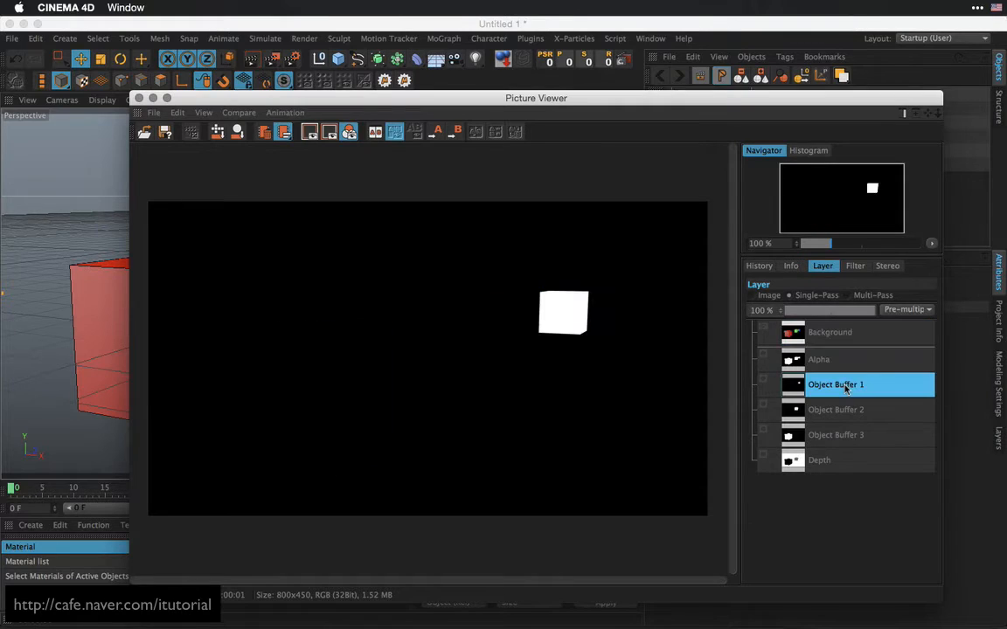
{"action": "left_click", "coordinate": [843, 409]}
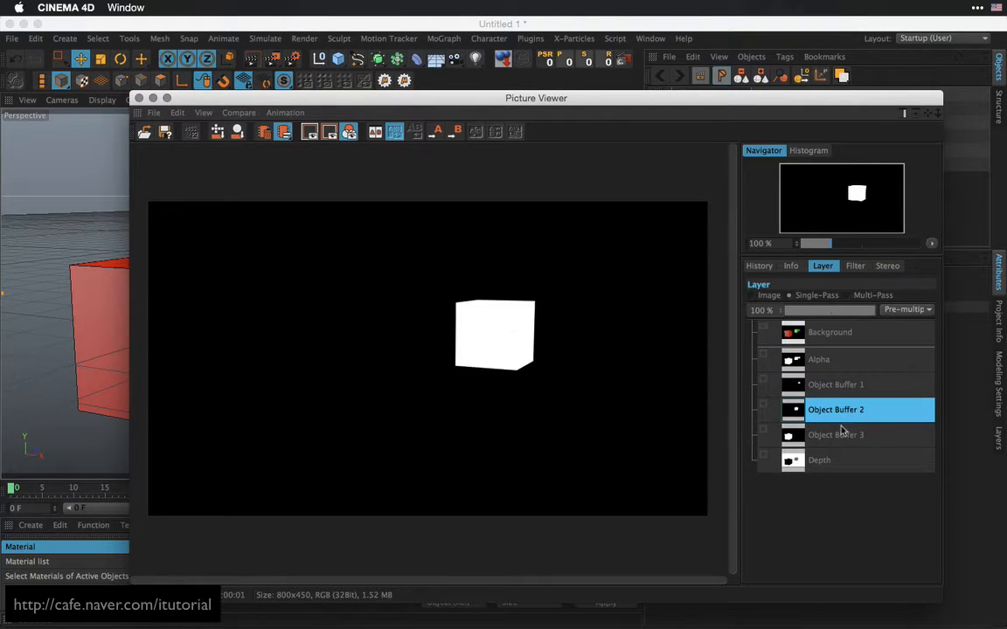
{"action": "left_click", "coordinate": [839, 437]}
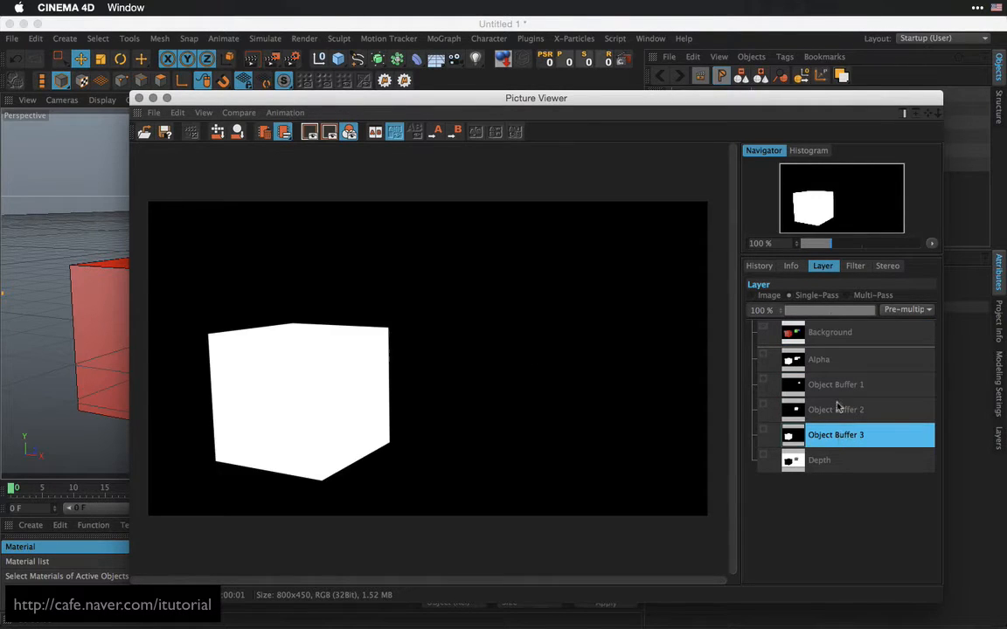
{"action": "left_click", "coordinate": [831, 462]}
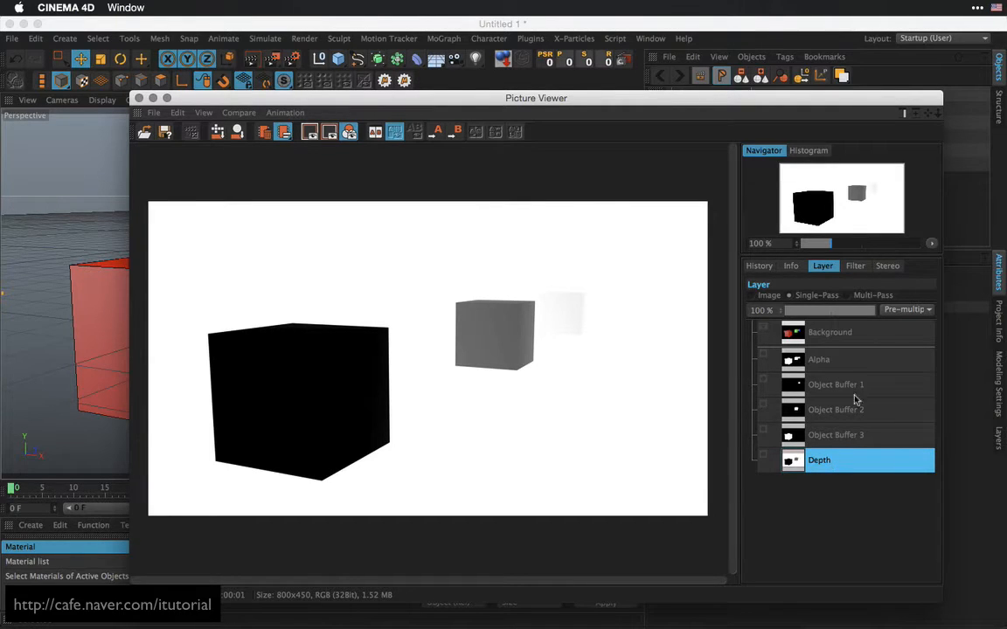
{"action": "left_click", "coordinate": [827, 333]}
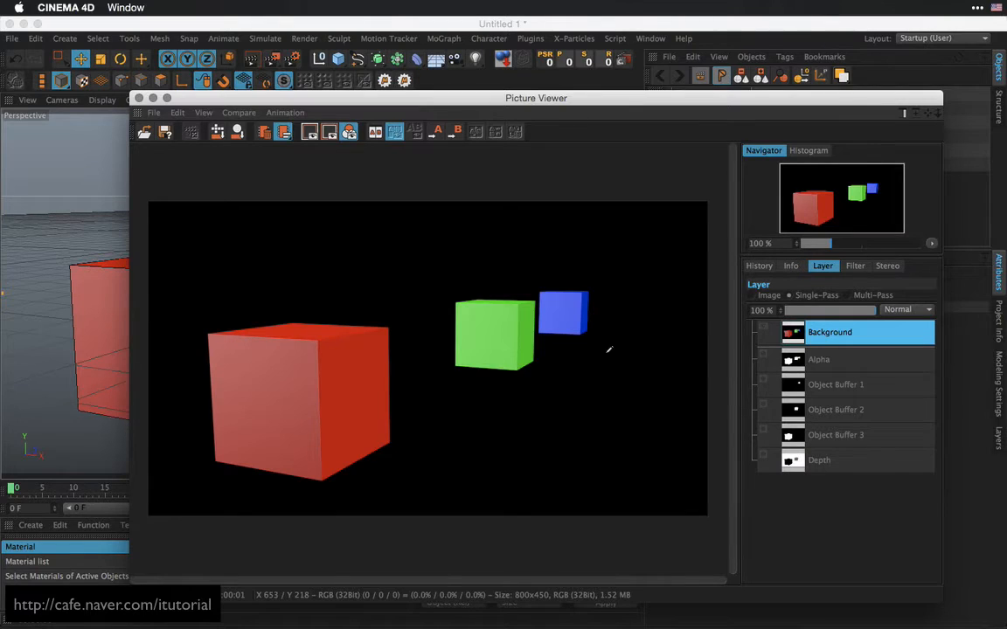
Switch to After Effects and import sss.png, sss_depth.png and sss_object_1.png through sss_object_3.png as footage
{"action": "key", "text": "super+Tab"}
{"action": "left_click", "coordinate": [428, 322]}
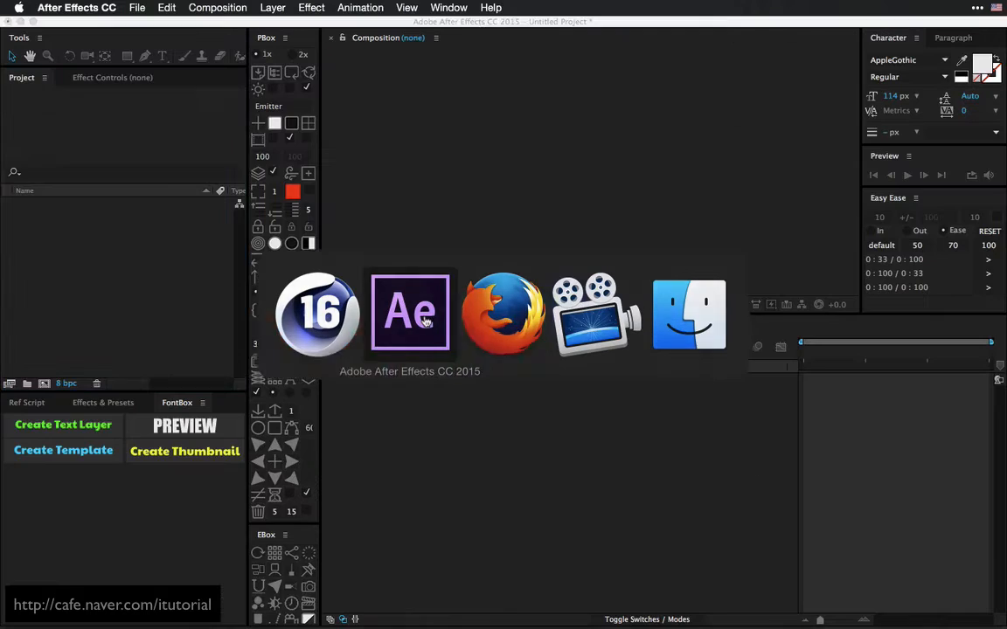
{"action": "double_click", "coordinate": [97, 252]}
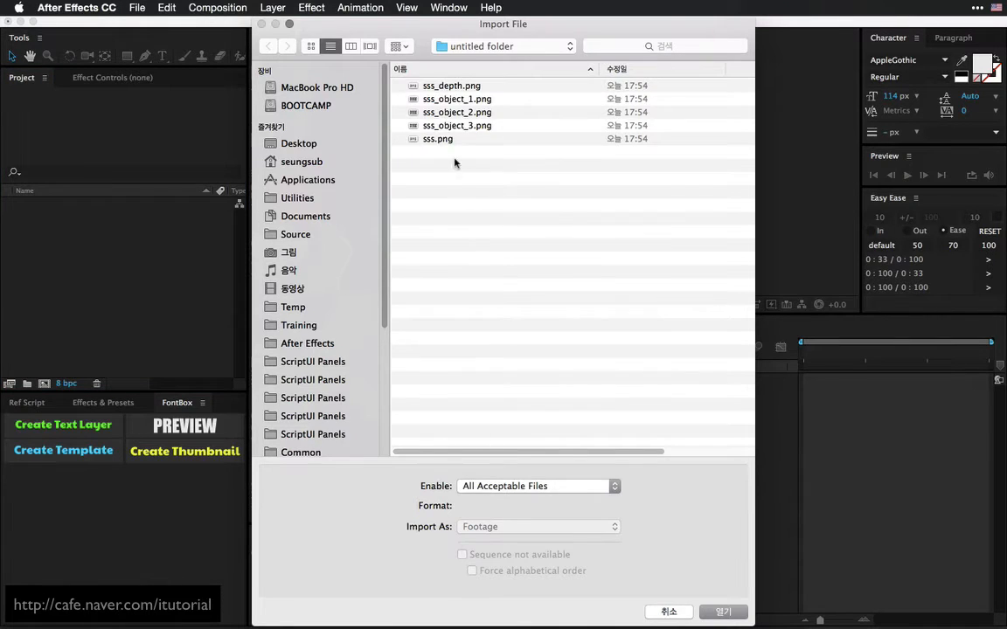
{"action": "left_click_drag", "start_coordinate": [454, 160], "coordinate": [434, 81]}
{"action": "left_click", "coordinate": [723, 611]}
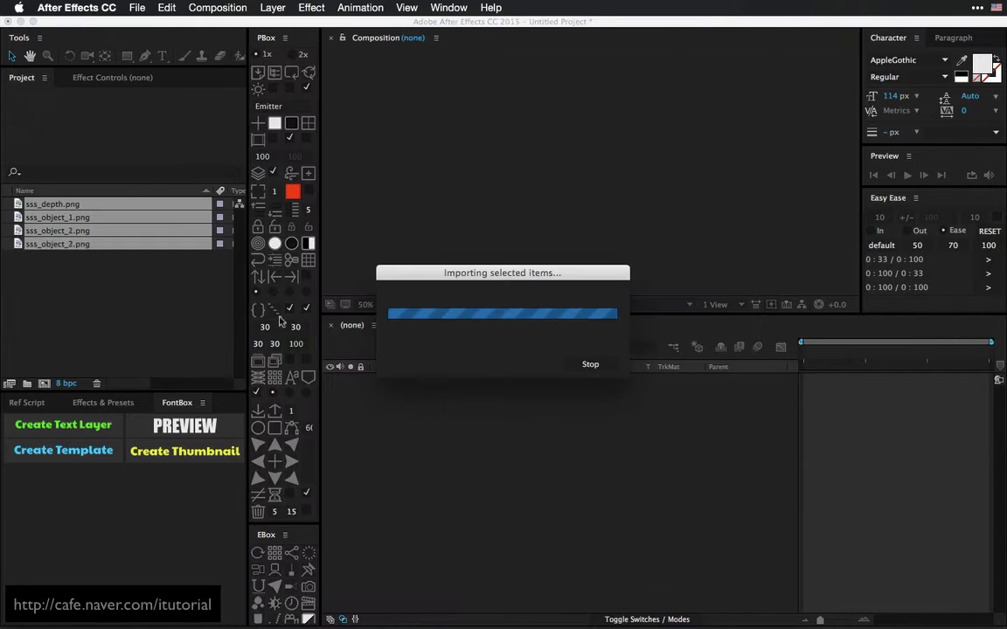
Create a new composition from the sss.png footage
{"action": "left_click", "coordinate": [42, 258]}
{"action": "left_click_drag", "start_coordinate": [42, 258], "coordinate": [43, 383]}
{"action": "left_click", "coordinate": [471, 404]}
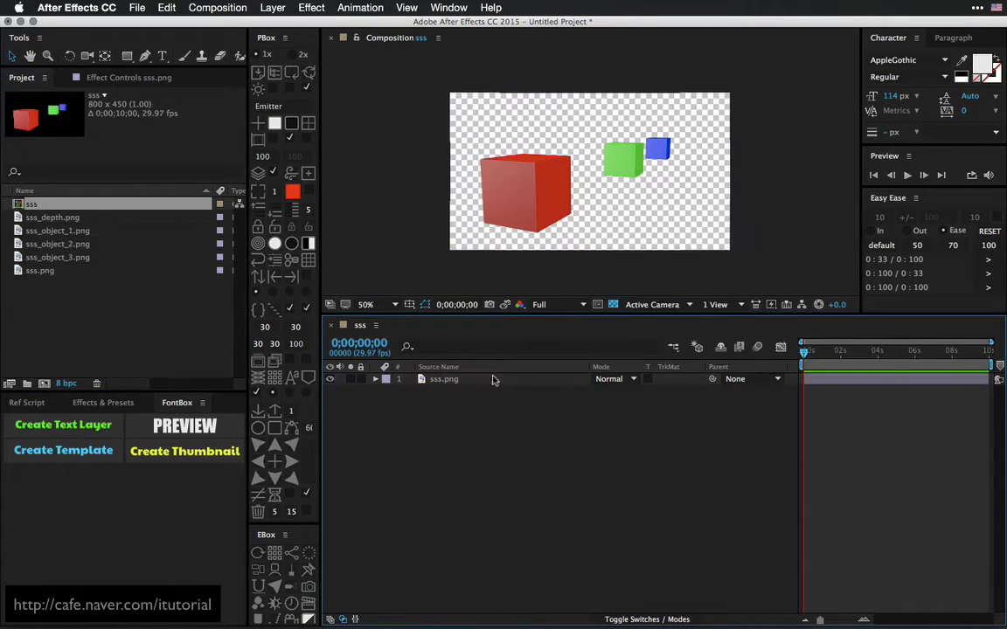
Place sss_object_1.png above the sss.png layer and use it as that layer's Luma Matte
{"action": "left_click", "coordinate": [449, 383]}
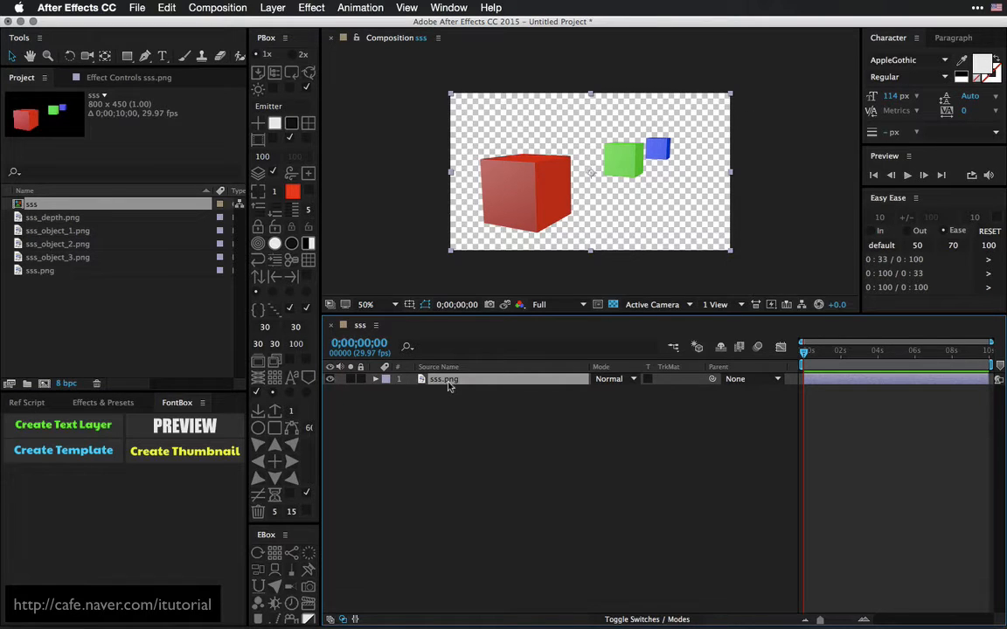
{"action": "key", "text": "period"}
{"action": "key", "text": "period"}
{"action": "key", "text": "period"}
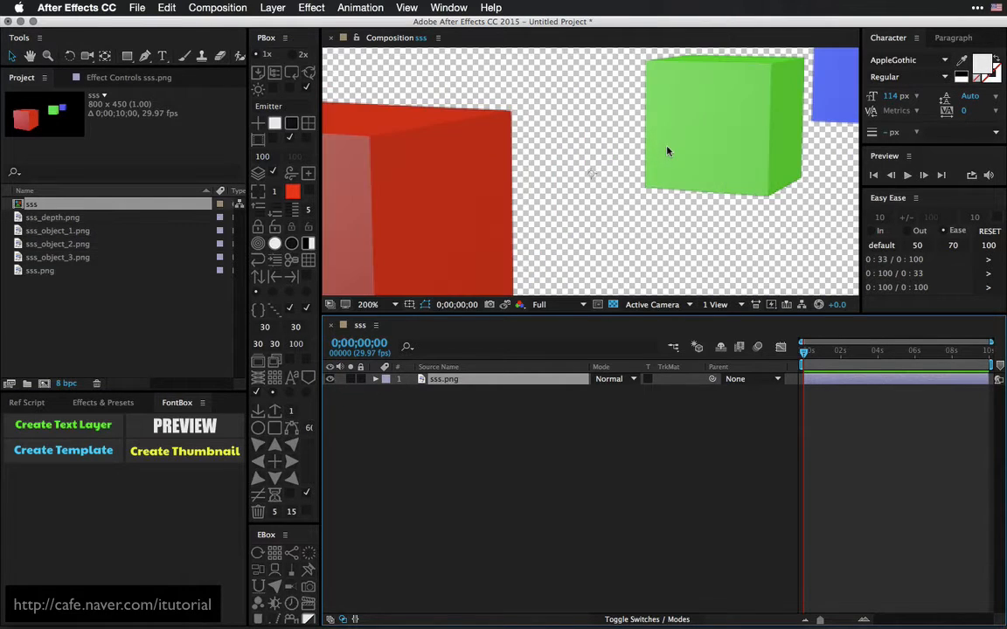
{"action": "key", "text": "h"}
{"action": "left_click_drag", "start_coordinate": [732, 106], "coordinate": [488, 181]}
{"action": "key", "text": "v"}
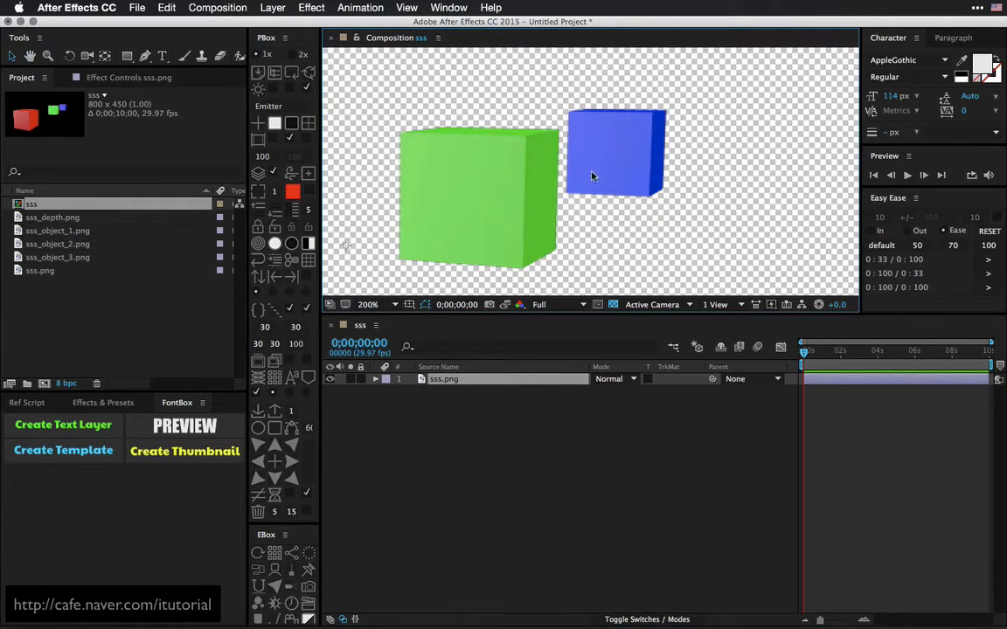
{"action": "left_click", "coordinate": [77, 257]}
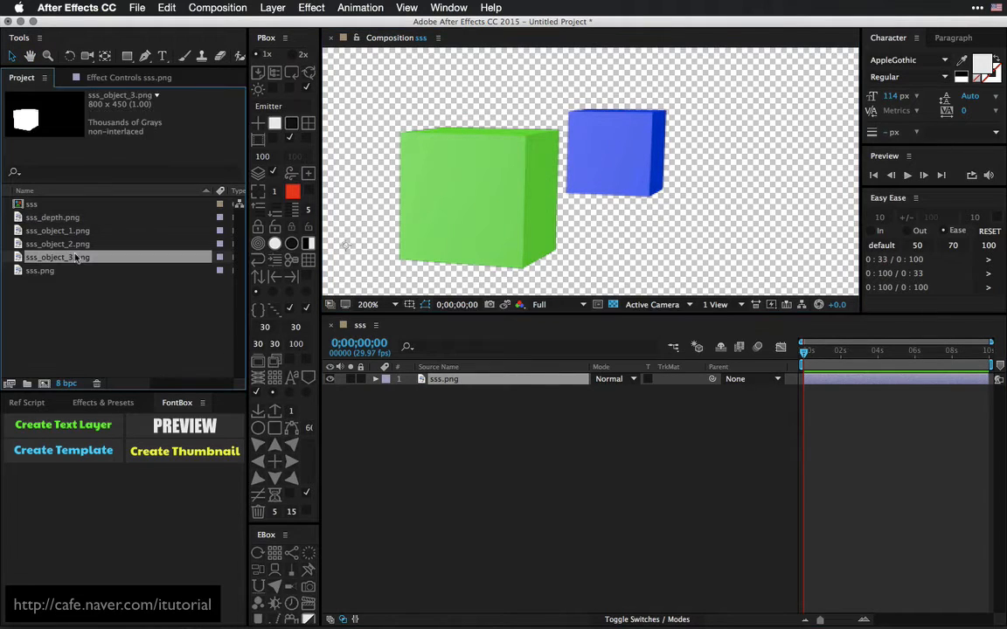
{"action": "left_click", "coordinate": [70, 231]}
{"action": "left_click_drag", "start_coordinate": [202, 277], "coordinate": [472, 377]}
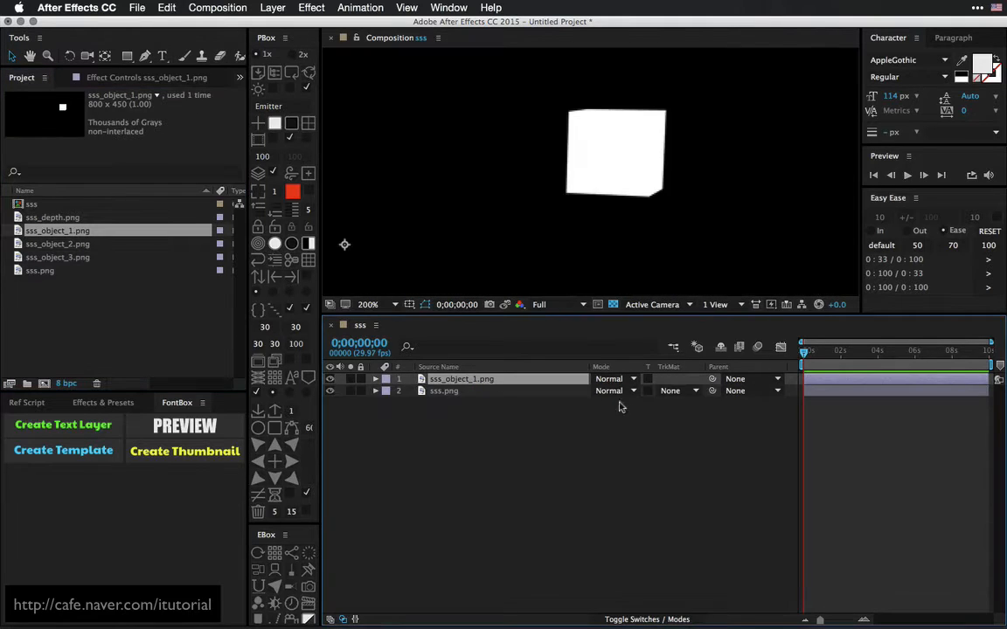
{"action": "left_click", "coordinate": [674, 391]}
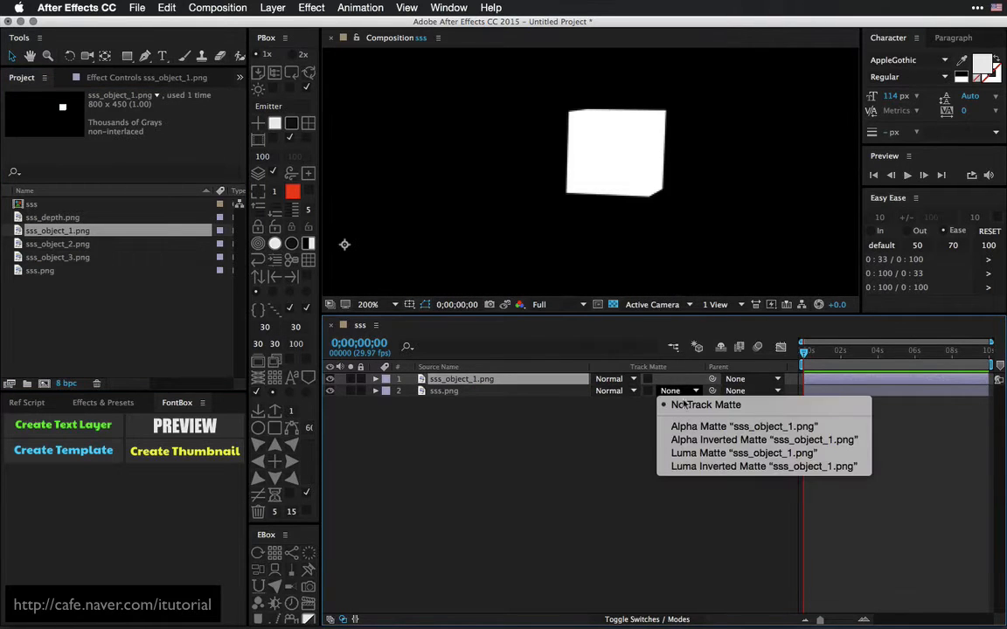
{"action": "left_click", "coordinate": [677, 452]}
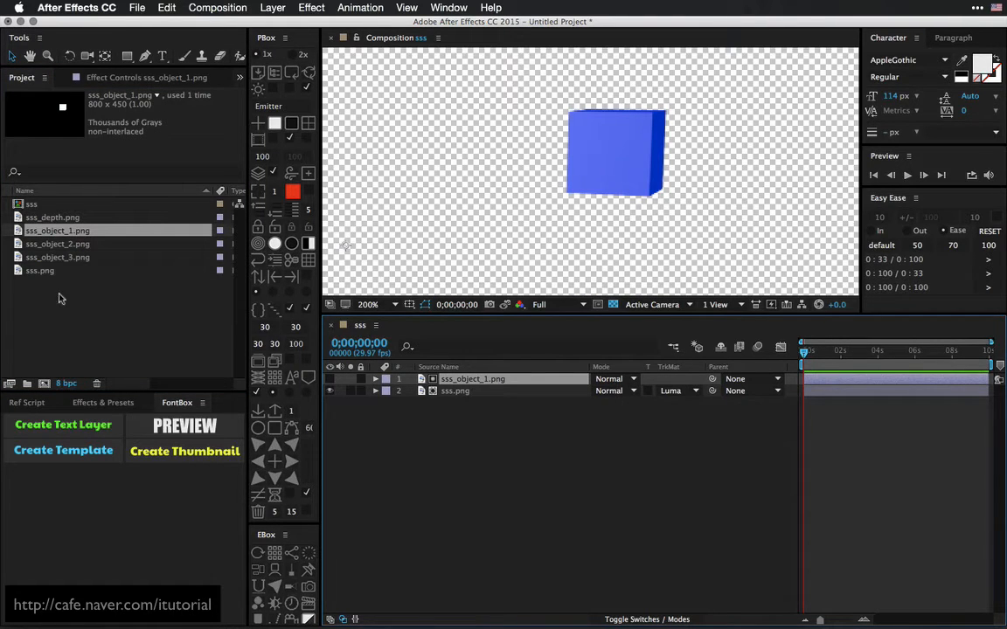
Add a second copy of sss.png beneath the matted layer in the composition
{"action": "left_click_drag", "start_coordinate": [45, 272], "coordinate": [451, 410]}
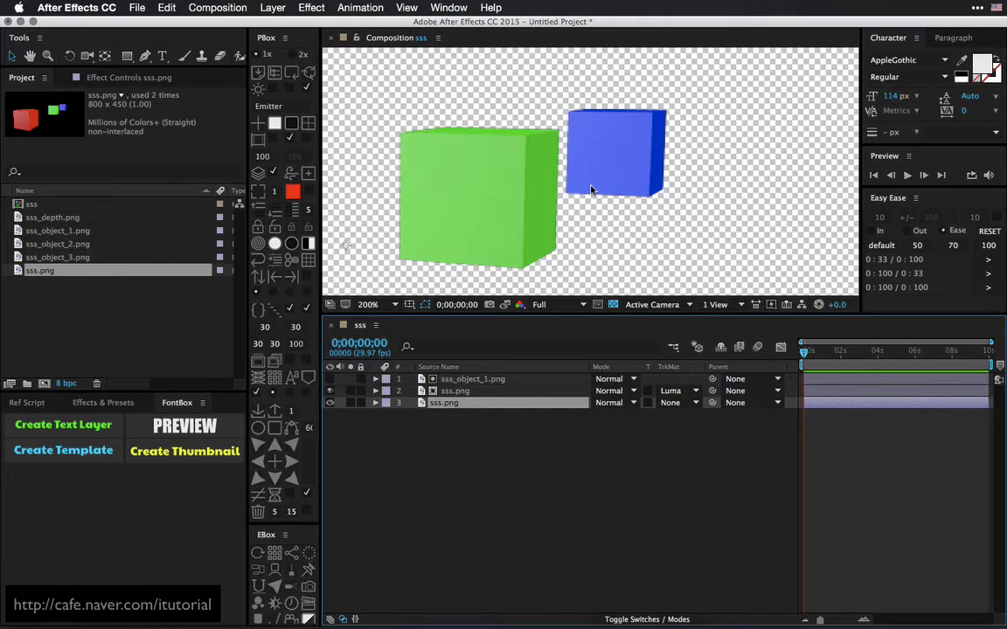
{"action": "key", "text": "h"}
{"action": "left_click_drag", "start_coordinate": [595, 142], "coordinate": [741, 134]}
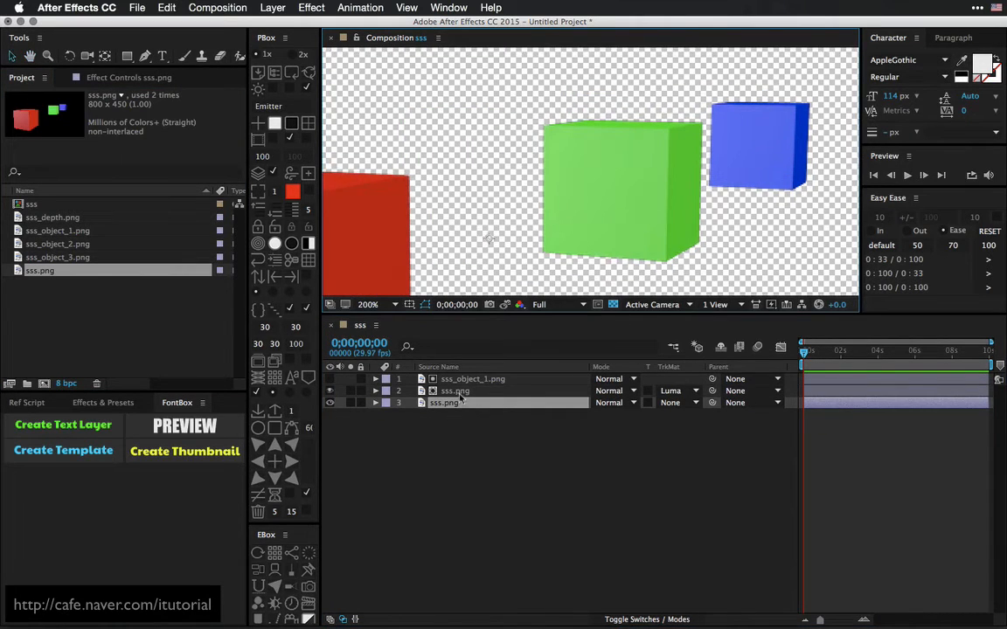
Apply Hue/Saturation to the matted sss.png layer and set its Master Hue to 163°
{"action": "left_click", "coordinate": [437, 391]}
{"action": "left_click", "coordinate": [266, 8]}
{"action": "mouse_move", "coordinate": [312, 7]}
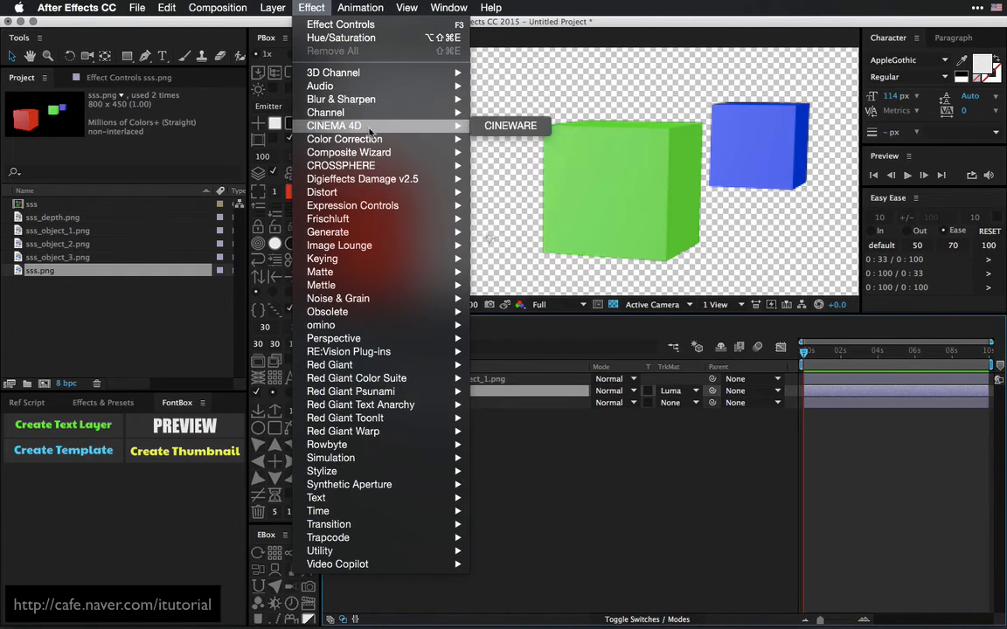
{"action": "mouse_move", "coordinate": [367, 139]}
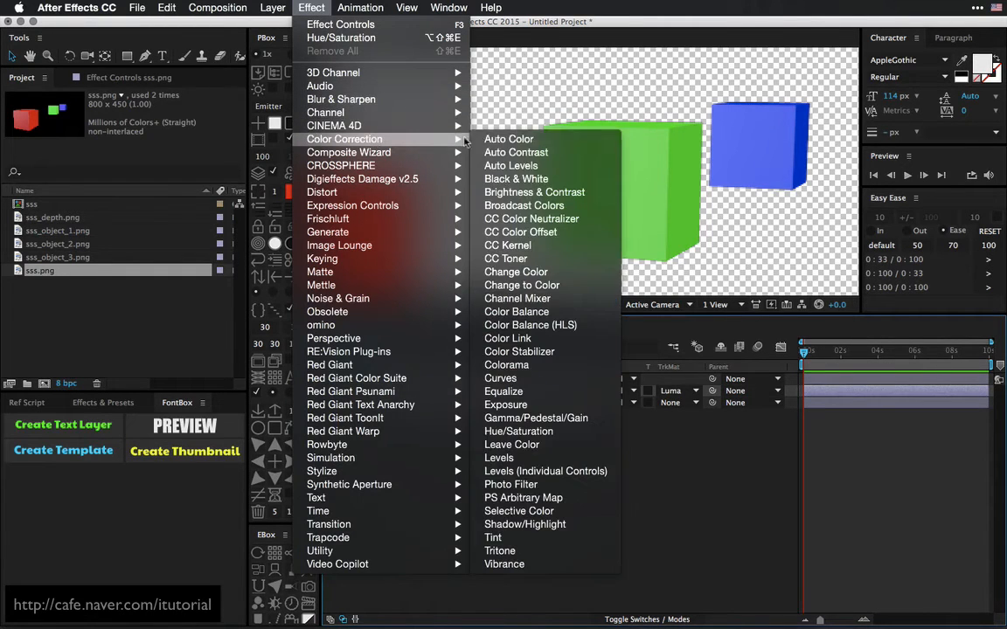
{"action": "left_click", "coordinate": [518, 431]}
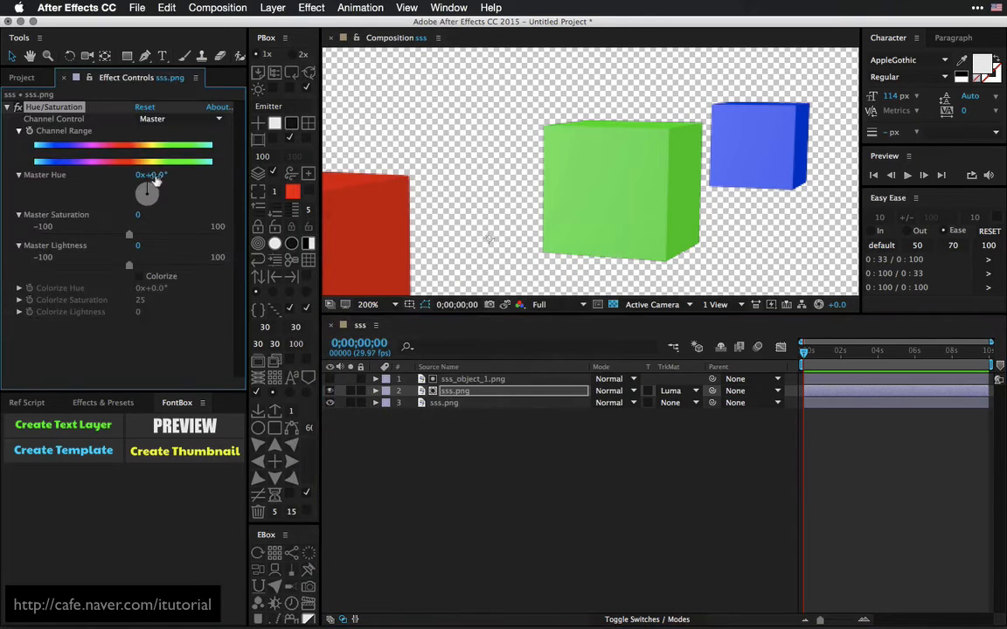
{"action": "left_click_drag", "start_coordinate": [143, 175], "coordinate": [280, 177]}
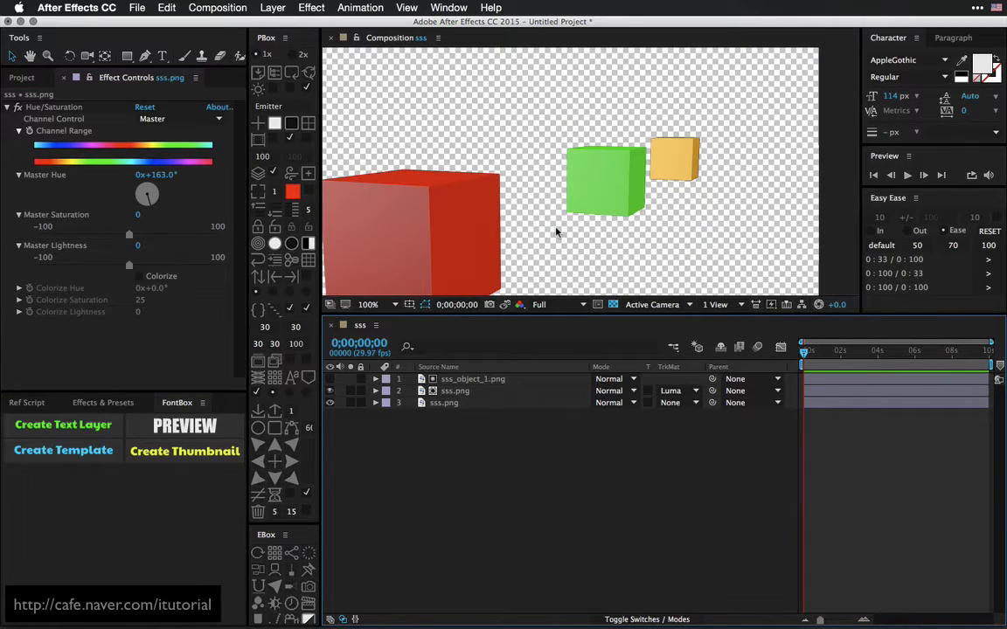
Pre-compose the matte layer and both sss.png layers into a single layer
{"action": "key", "text": "comma"}
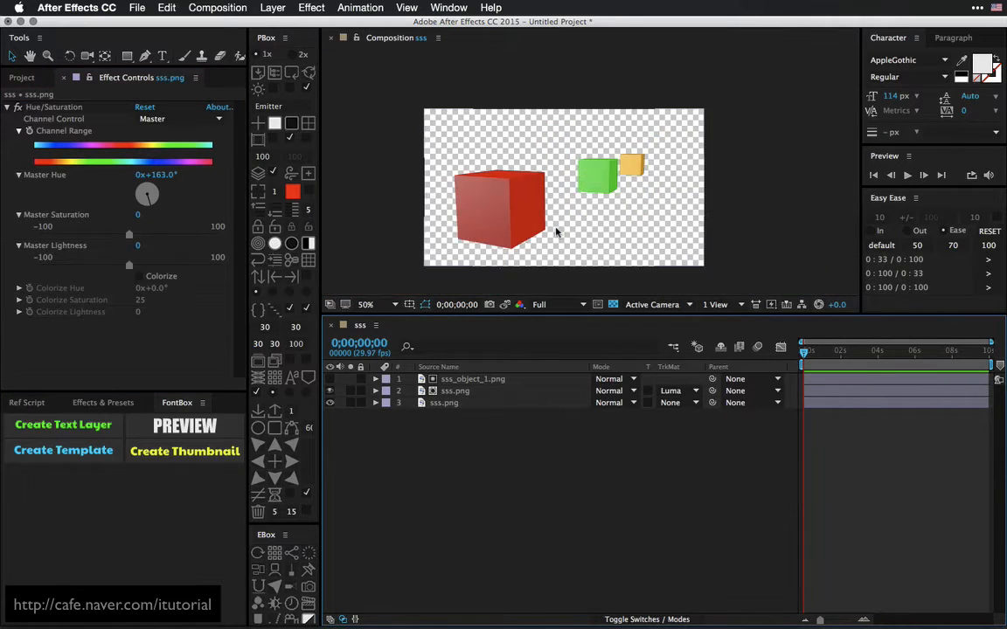
{"action": "key", "text": "period"}
{"action": "left_click_drag", "start_coordinate": [486, 172], "coordinate": [522, 158]}
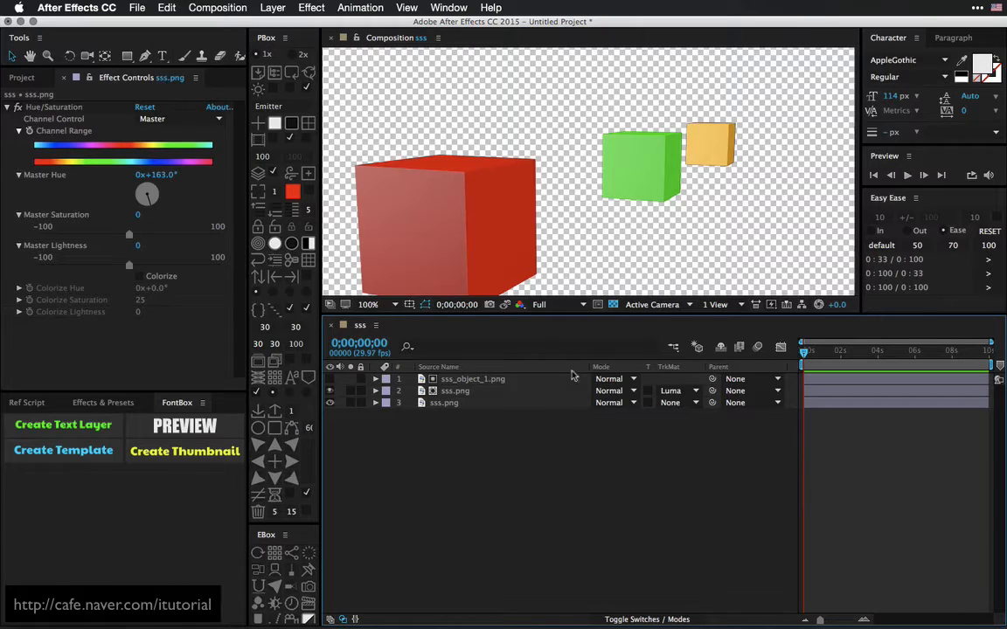
{"action": "left_click_drag", "start_coordinate": [500, 433], "coordinate": [441, 373]}
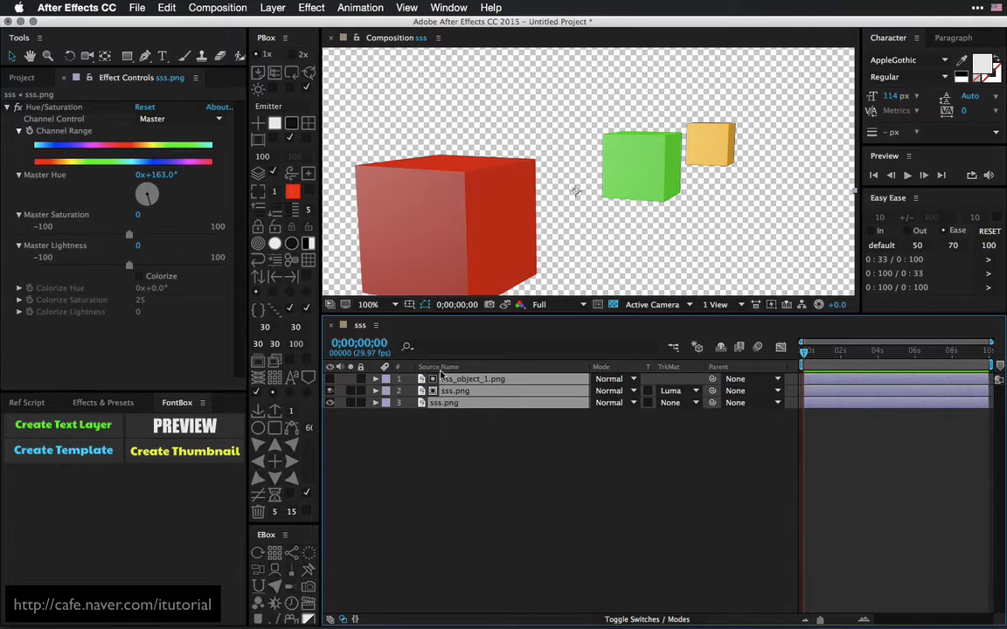
{"action": "left_click", "coordinate": [276, 361]}
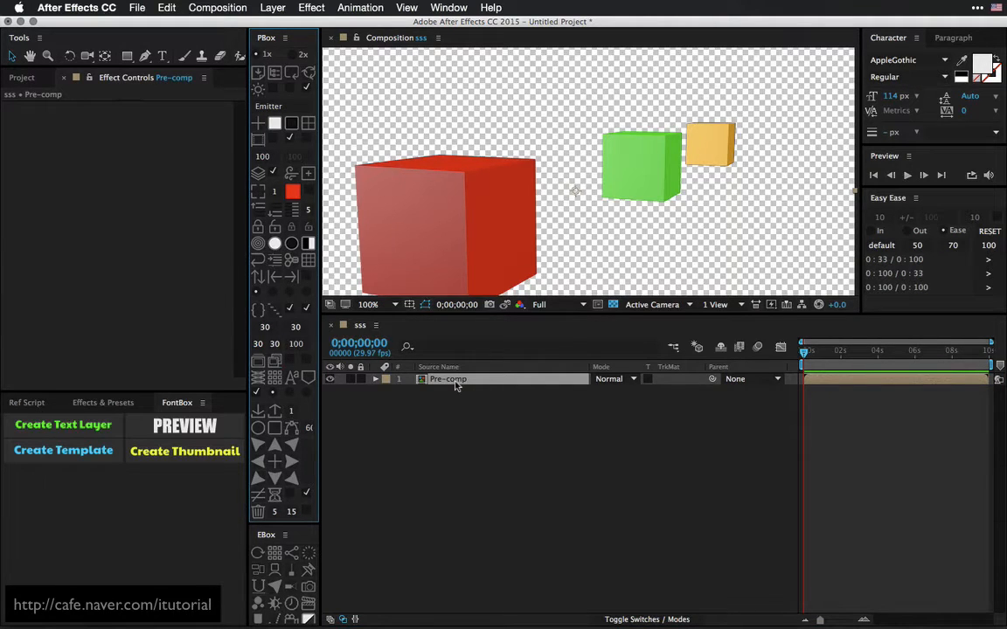
Add an adjustment layer above the pre-composed cubes and turn off the transparency grid
{"action": "scroll", "coordinate": [517, 189], "scroll_direction": "down", "scroll_amount": 2}
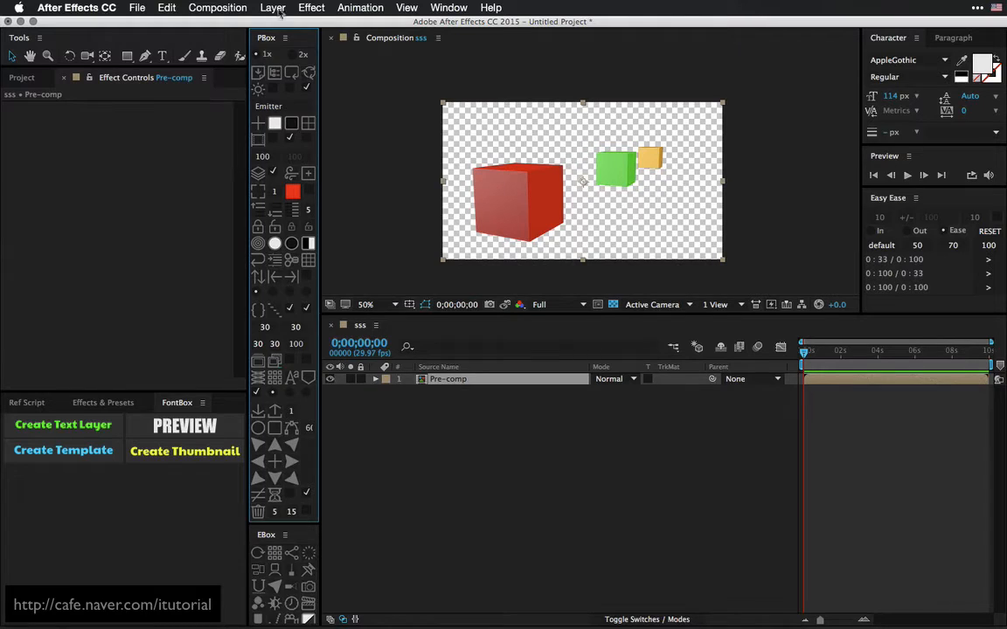
{"action": "left_click", "coordinate": [276, 9]}
{"action": "mouse_move", "coordinate": [252, 24]}
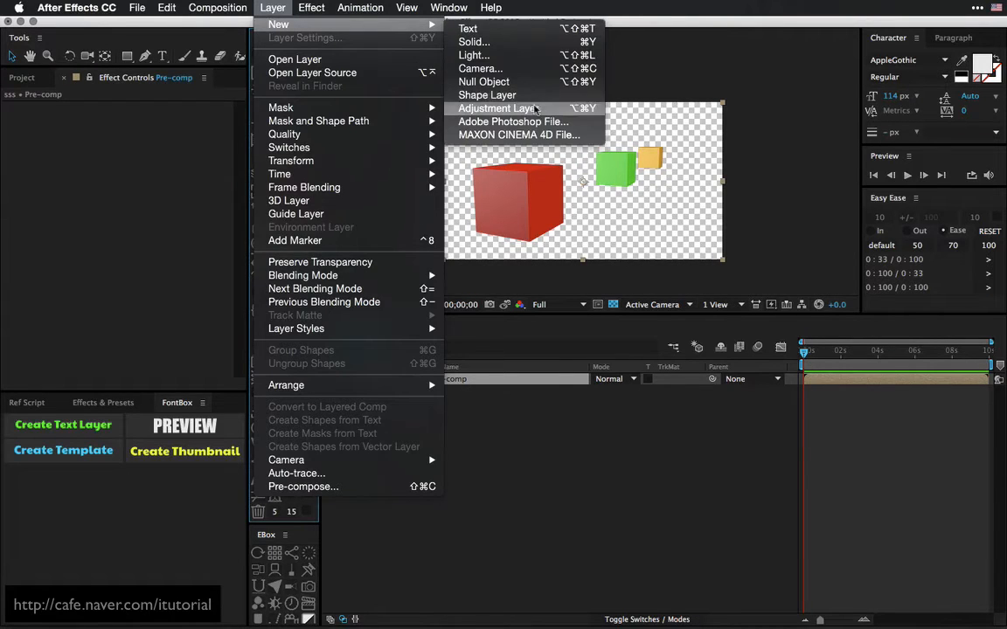
{"action": "left_click", "coordinate": [536, 110]}
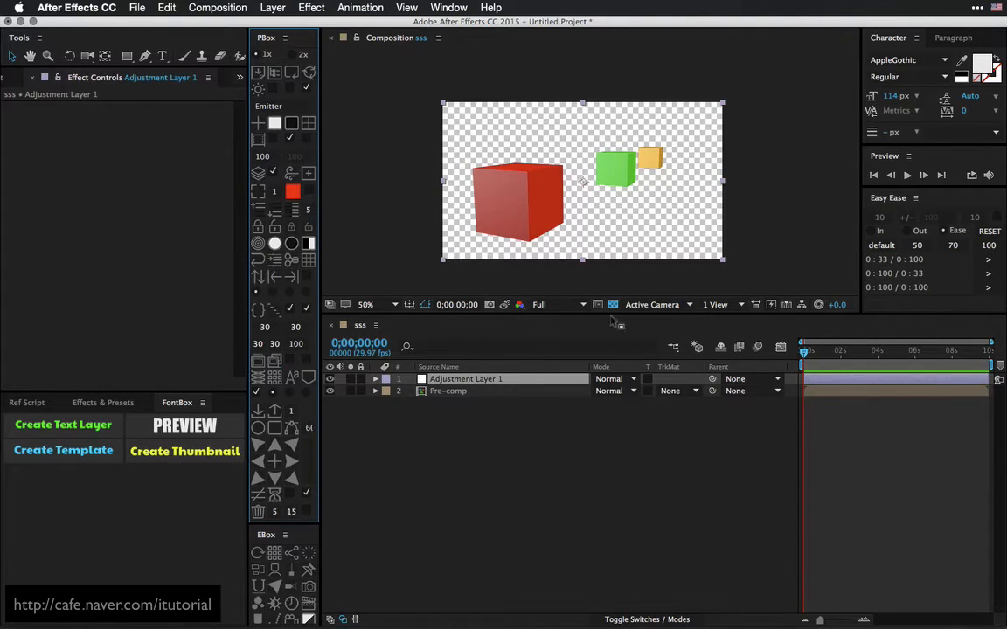
{"action": "left_click", "coordinate": [613, 304]}
{"action": "key", "text": "period"}
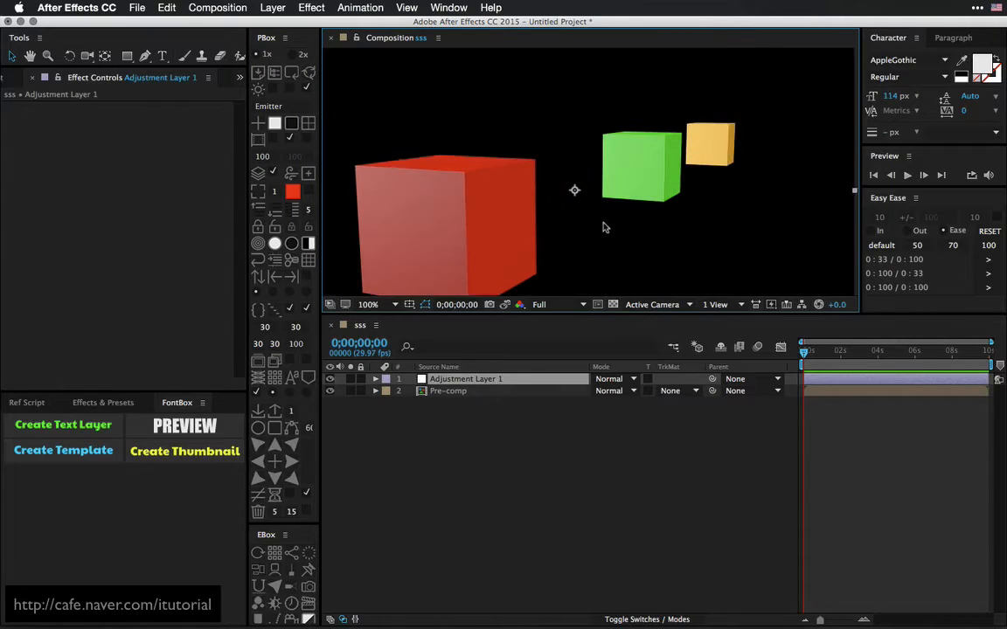
Apply the Frischluft FL Depth Of Field effect to the adjustment layer
{"action": "left_click", "coordinate": [309, 9]}
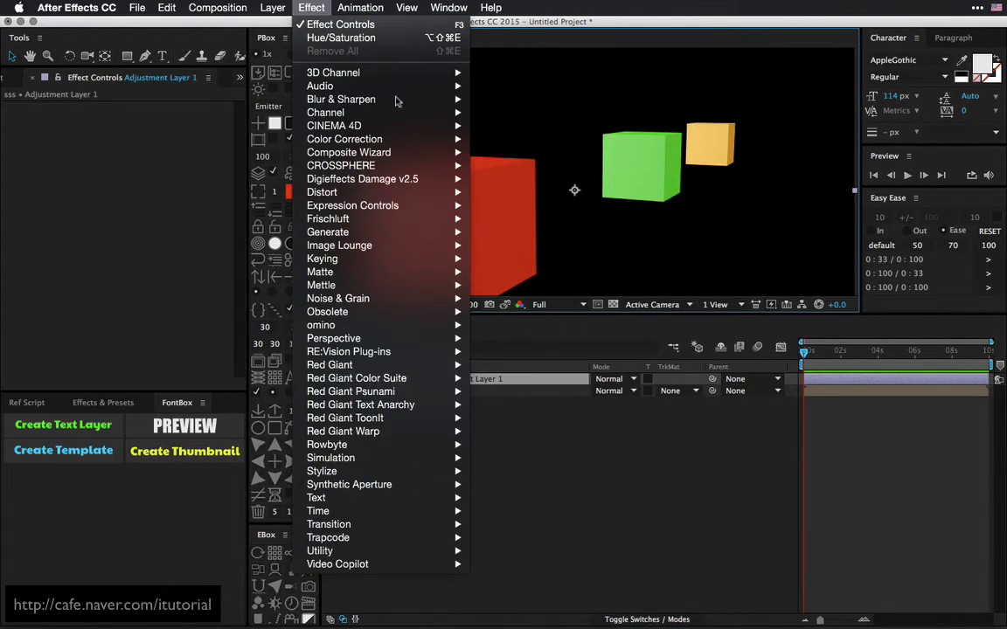
{"action": "mouse_move", "coordinate": [383, 295]}
{"action": "mouse_move", "coordinate": [376, 218]}
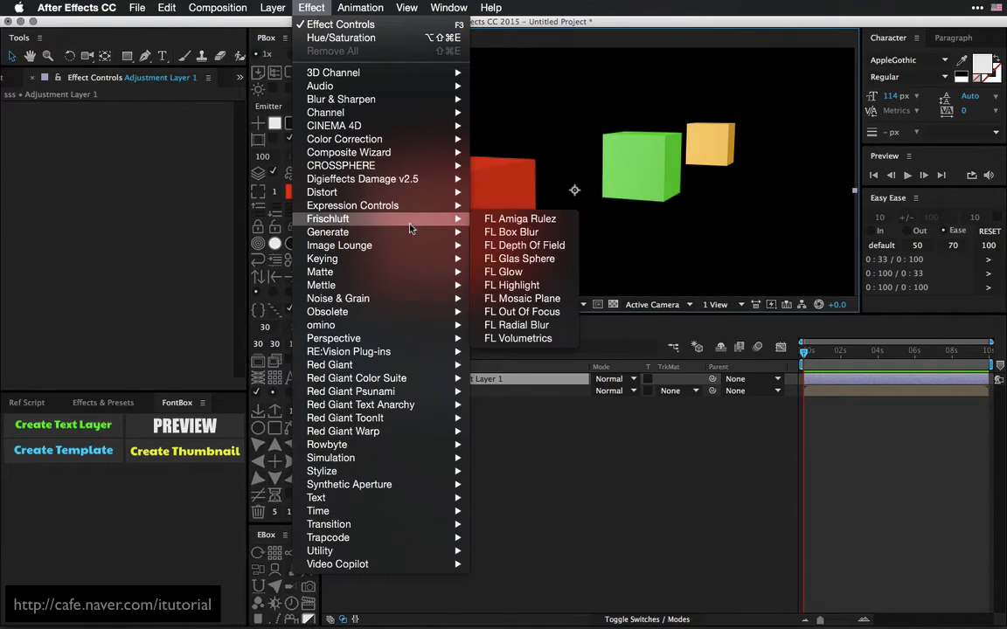
{"action": "left_click", "coordinate": [528, 246]}
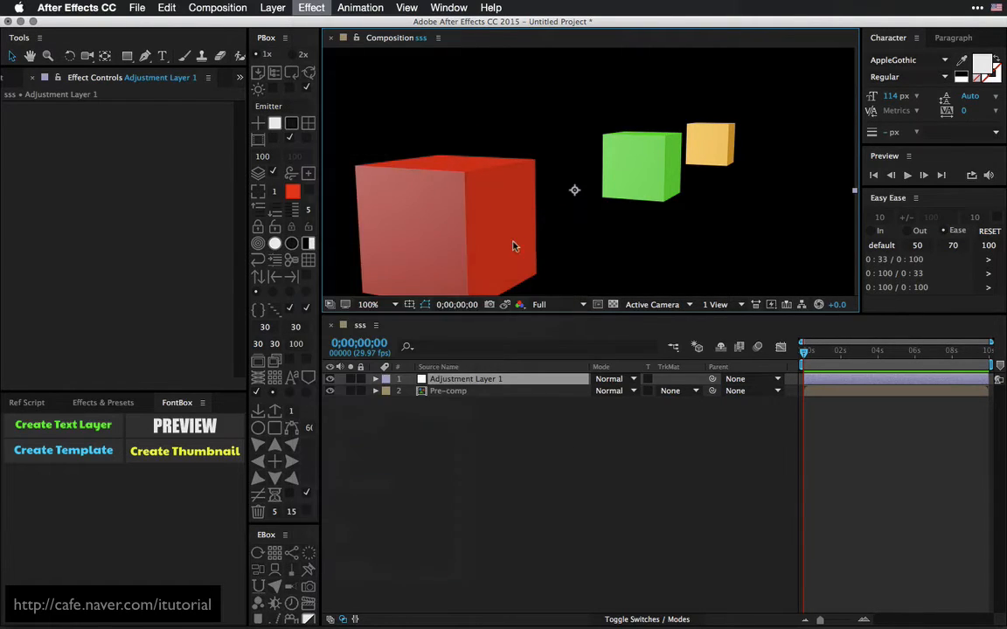
Add sss_depth.png as the topmost layer of the composition and hide it
{"action": "left_click", "coordinate": [5, 78]}
{"action": "left_click_drag", "start_coordinate": [57, 246], "coordinate": [493, 382]}
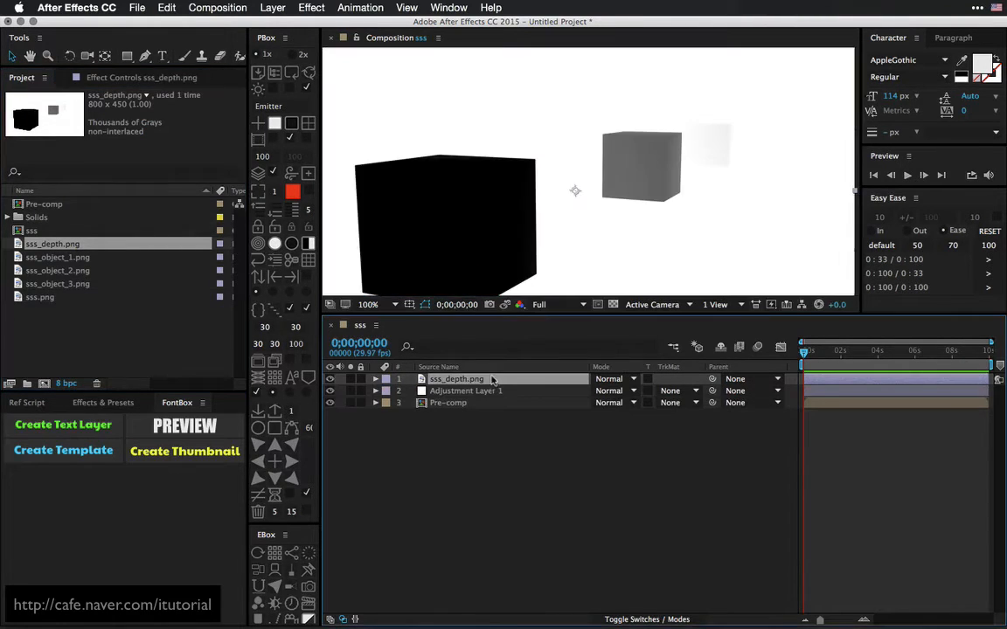
{"action": "left_click", "coordinate": [330, 379]}
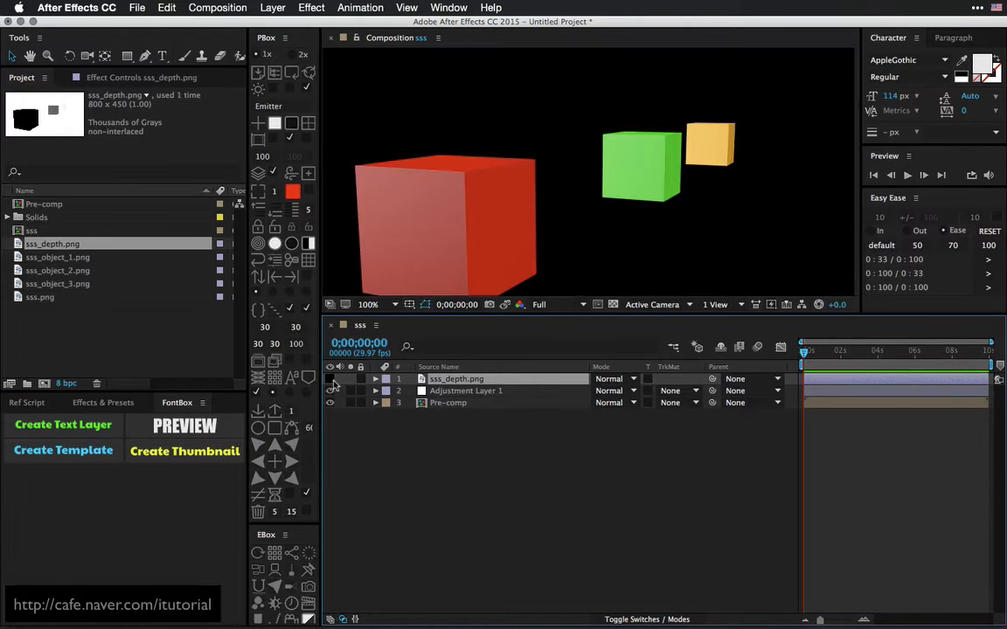
Set the adjustment layer's FL Depth Of Field depth layer to sss_depth.png and its radius to 10
{"action": "left_click", "coordinate": [445, 395]}
{"action": "left_click", "coordinate": [149, 77]}
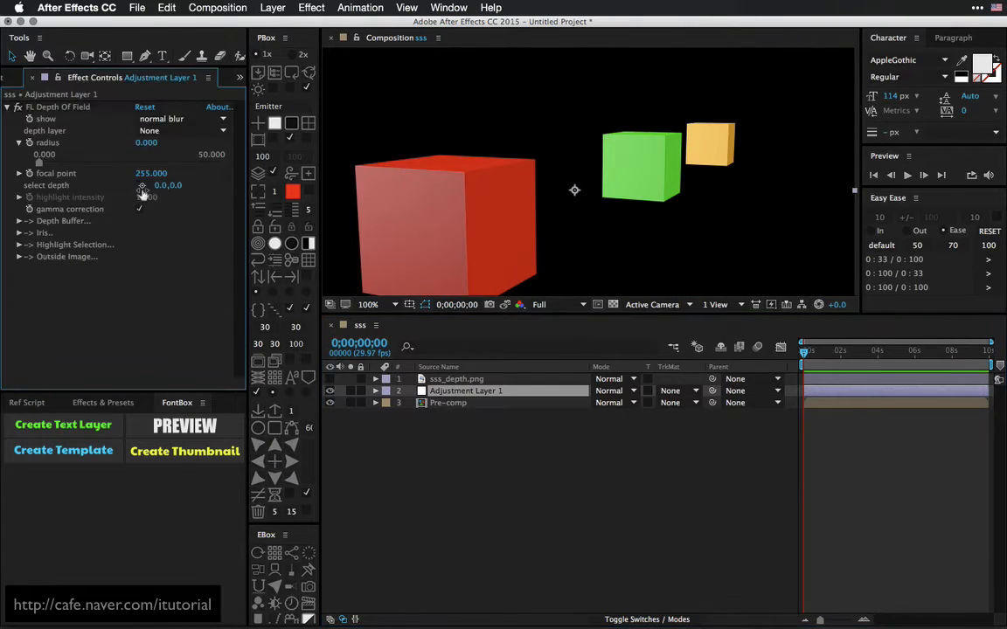
{"action": "left_click", "coordinate": [198, 131]}
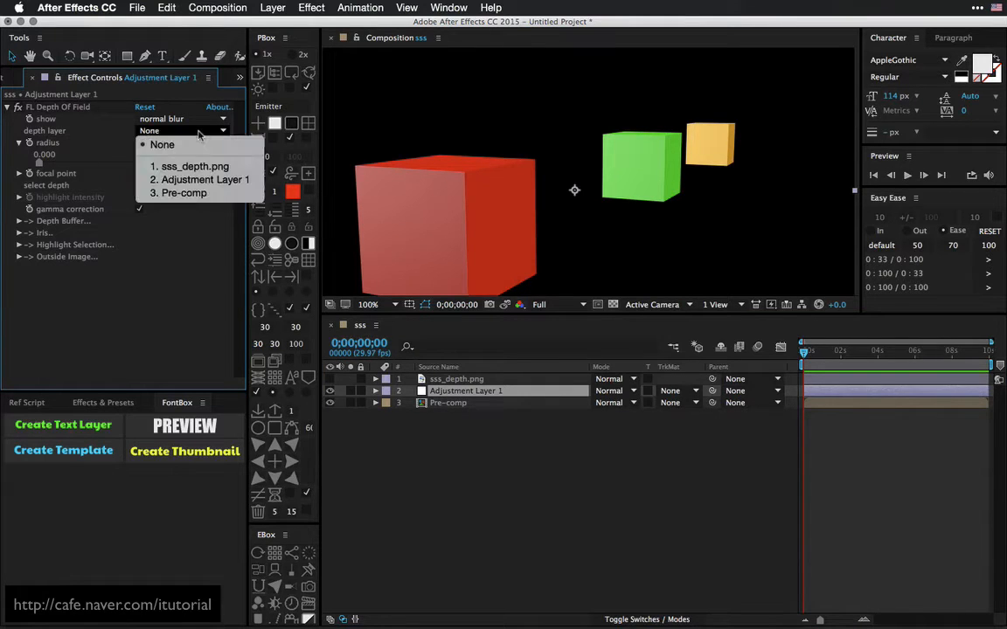
{"action": "left_click", "coordinate": [200, 166]}
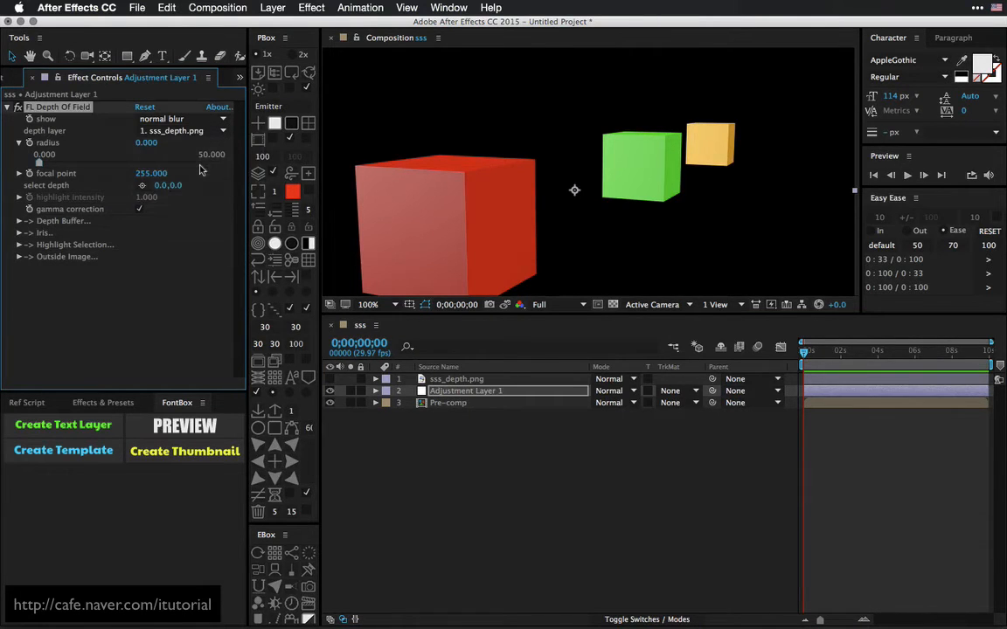
{"action": "left_click", "coordinate": [152, 143]}
{"action": "key", "text": "Return"}
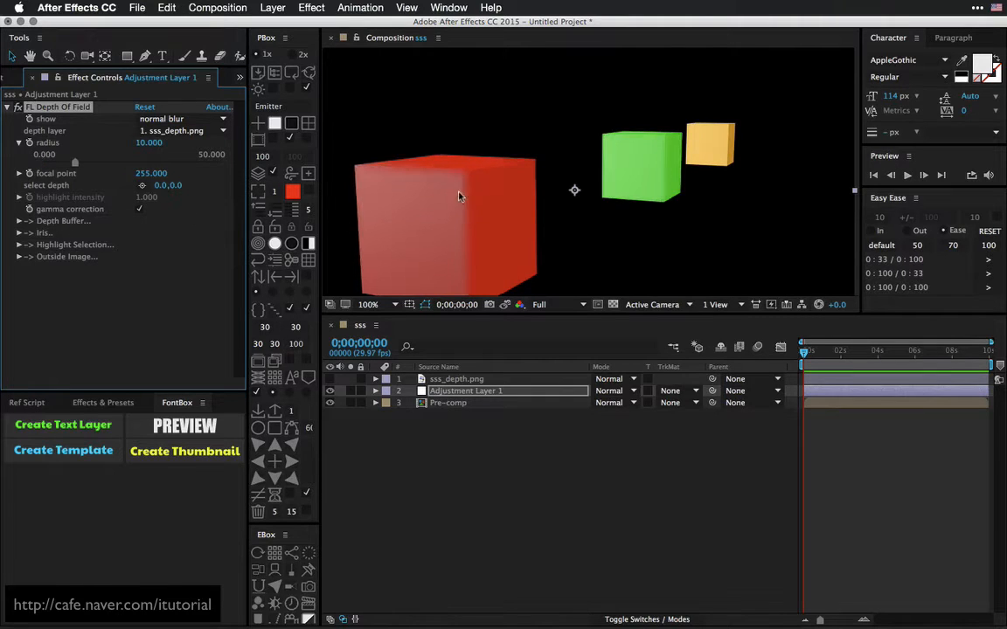
Invert the depth buffer of the adjustment layer's FL Depth Of Field effect and turn on the transparency grid to inspect the blurred cubes
{"action": "left_click", "coordinate": [21, 229]}
{"action": "left_click", "coordinate": [18, 221]}
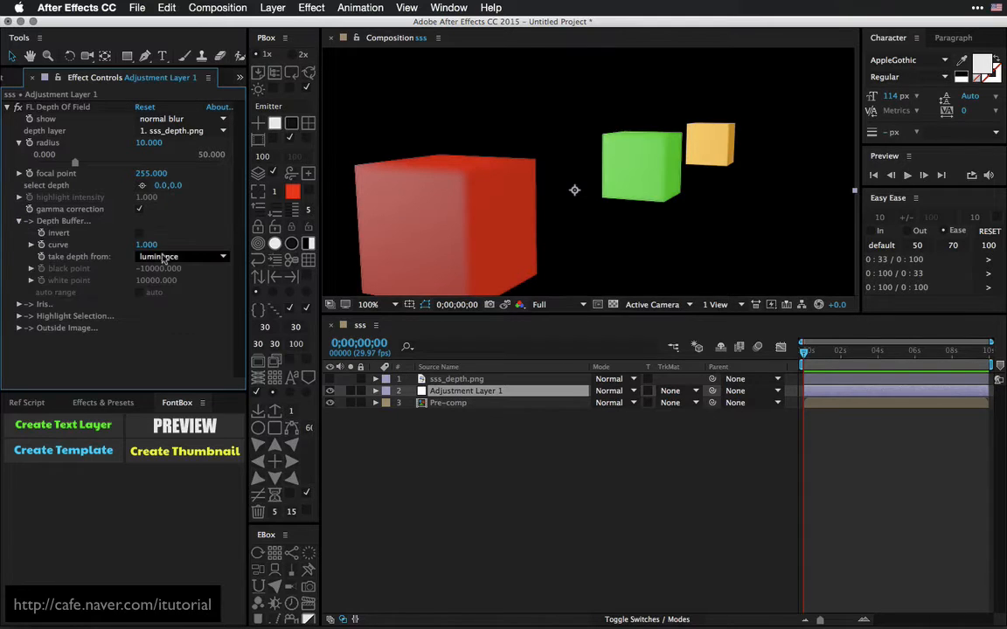
{"action": "left_click", "coordinate": [140, 233]}
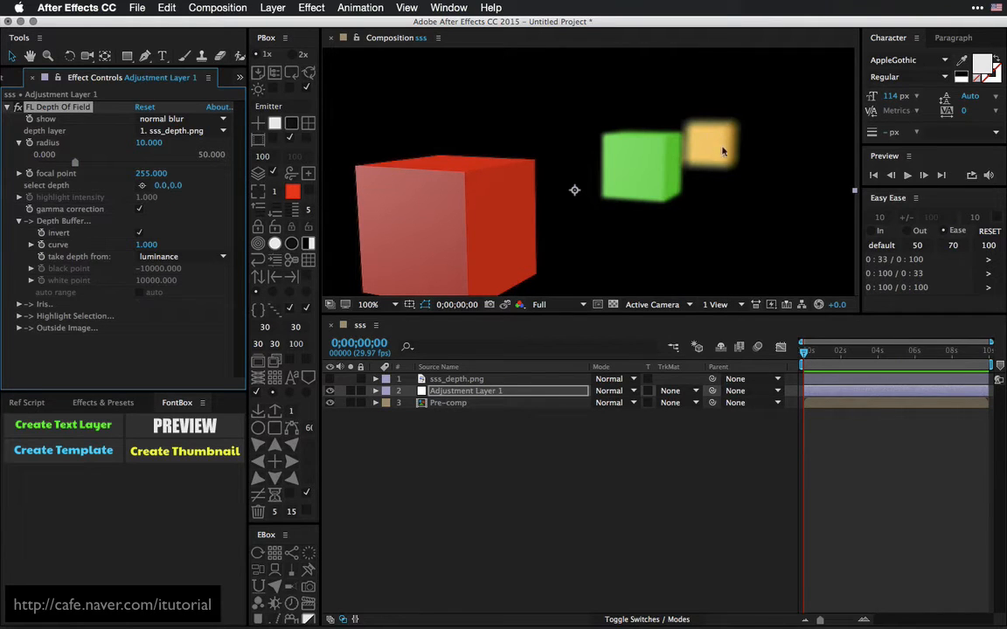
{"action": "key", "text": "period"}
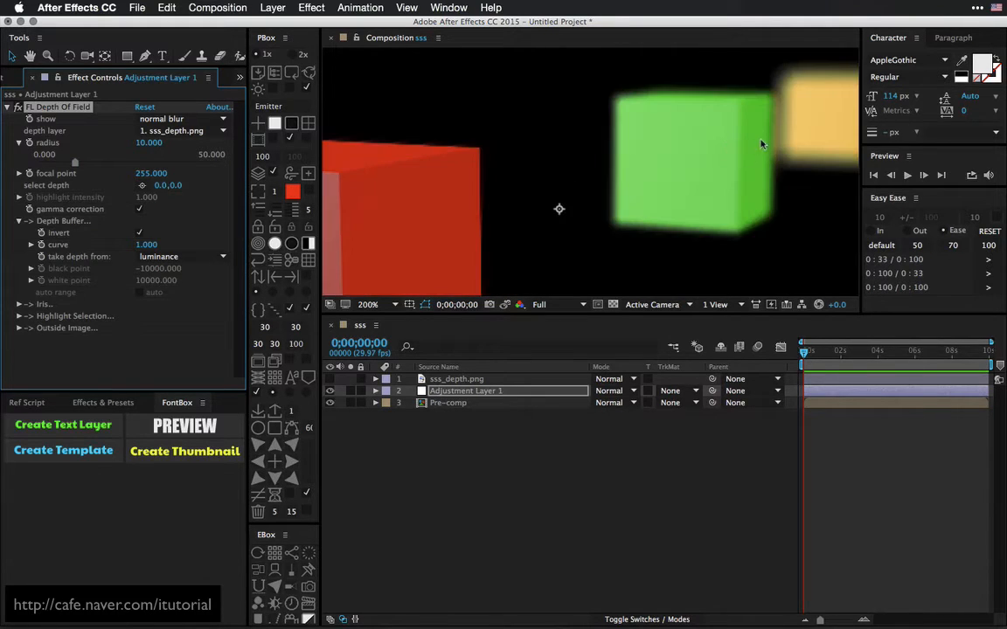
{"action": "left_click_drag", "start_coordinate": [750, 112], "coordinate": [560, 167]}
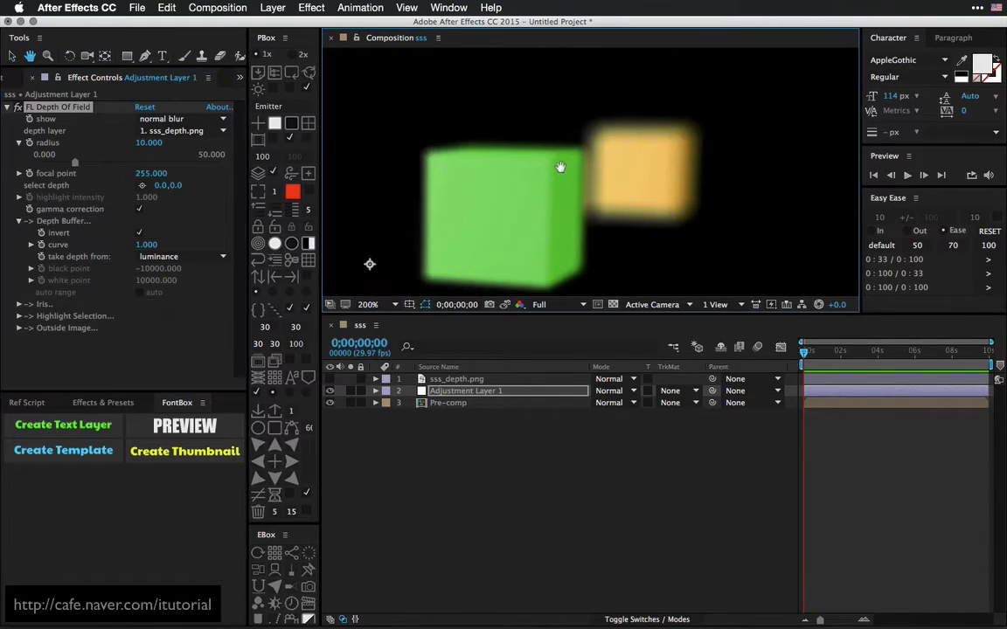
{"action": "left_click", "coordinate": [615, 304]}
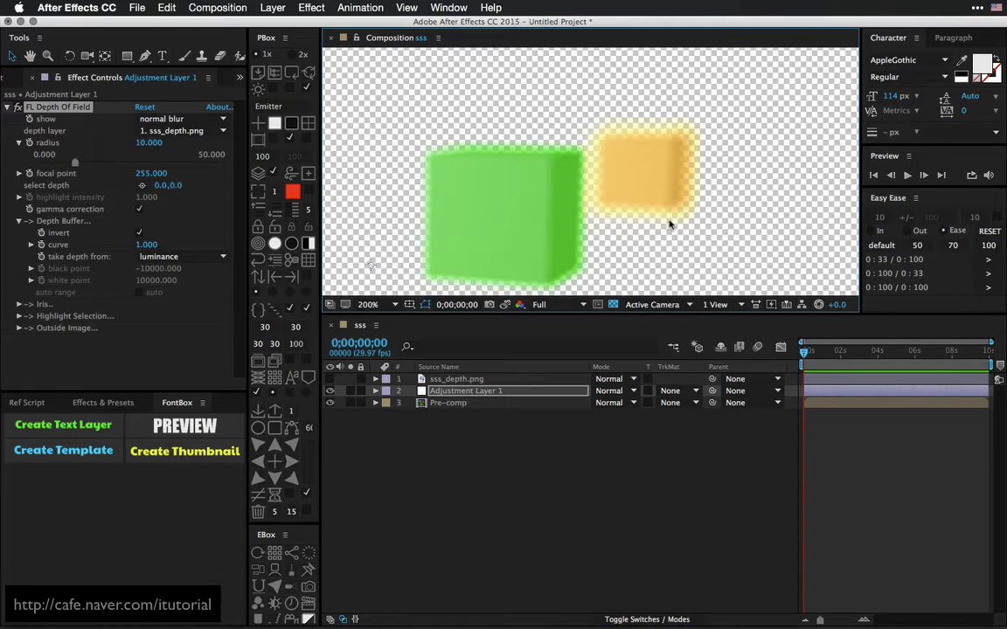
Shift the Master Hue of the matted sss.png layer inside Pre-comp to make the farthest cube purple, then hide the transparency grid in sss
{"action": "double_click", "coordinate": [463, 405]}
{"action": "left_click", "coordinate": [454, 391]}
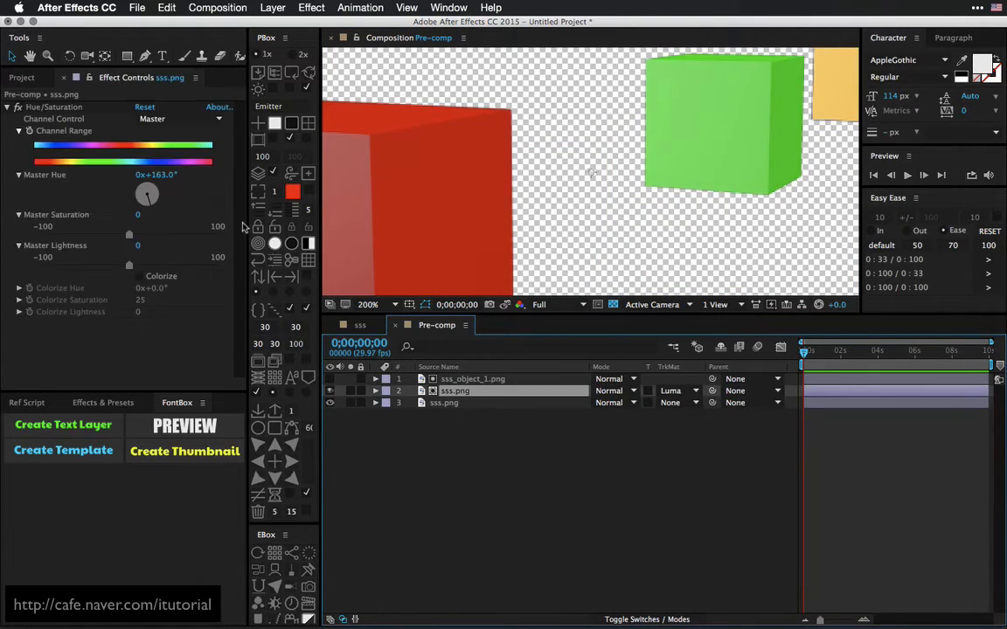
{"action": "left_click_drag", "start_coordinate": [160, 175], "coordinate": [118, 173]}
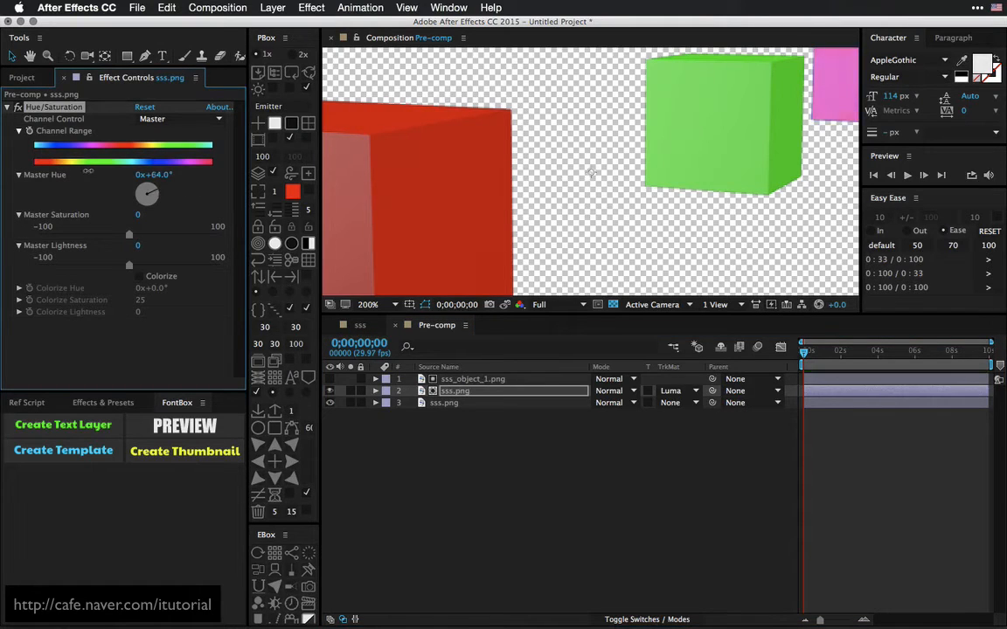
{"action": "left_click", "coordinate": [360, 326]}
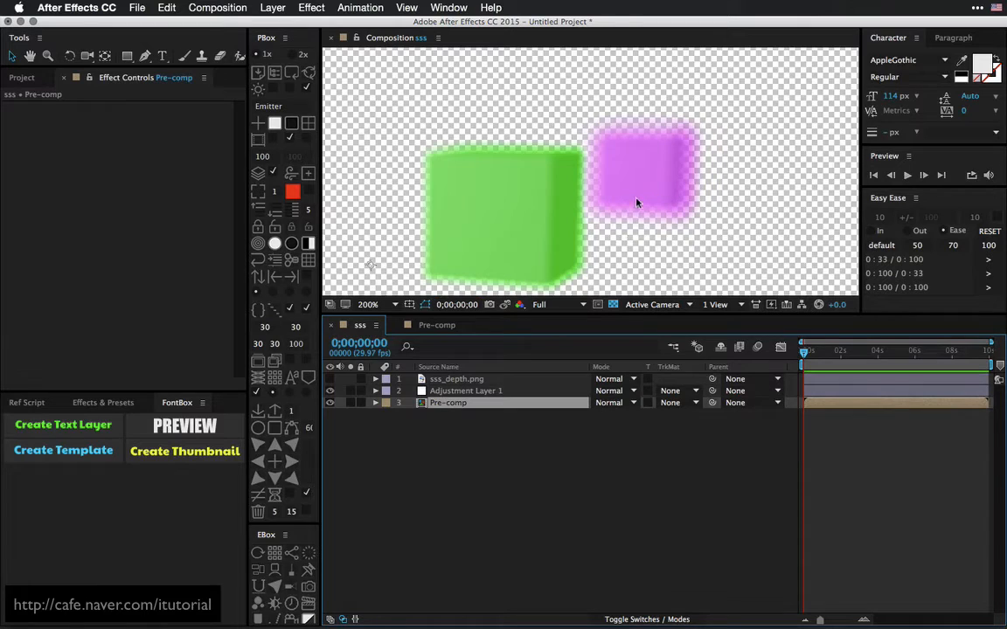
{"action": "key", "text": "comma"}
{"action": "key", "text": "comma"}
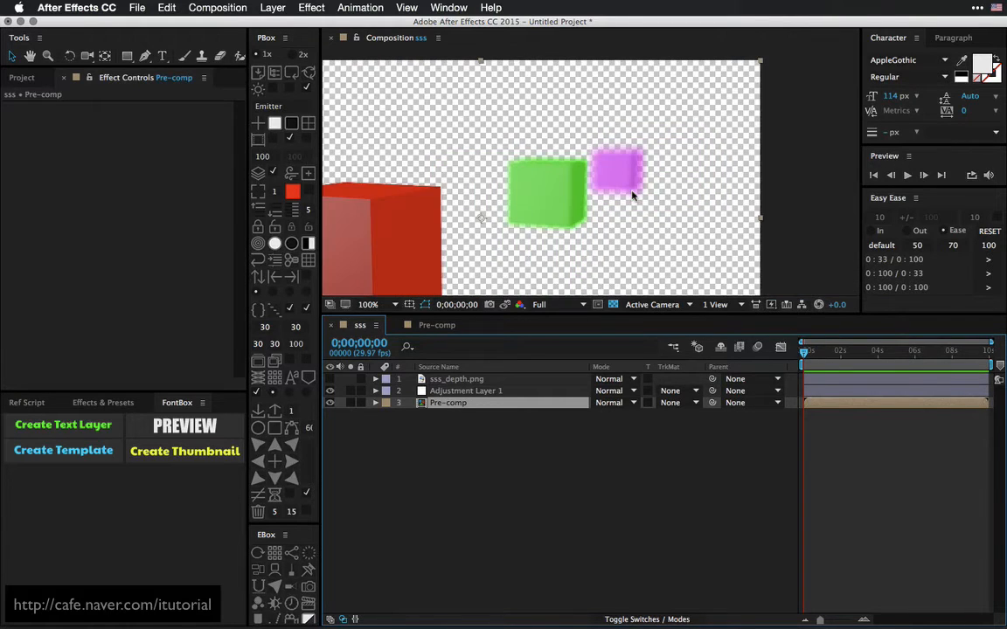
{"action": "left_click_drag", "start_coordinate": [559, 183], "coordinate": [644, 153]}
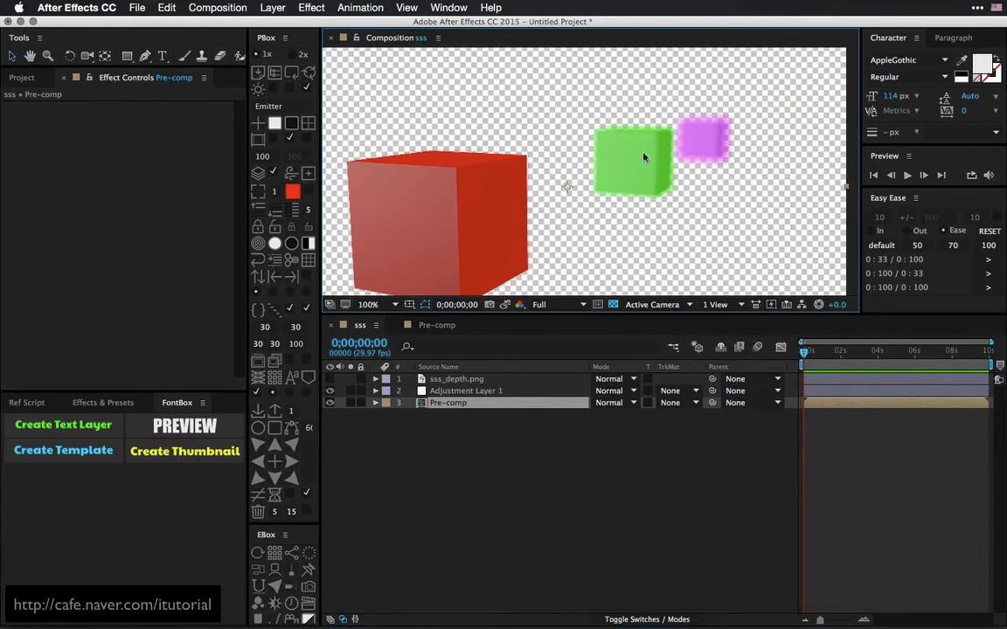
{"action": "left_click", "coordinate": [614, 305]}
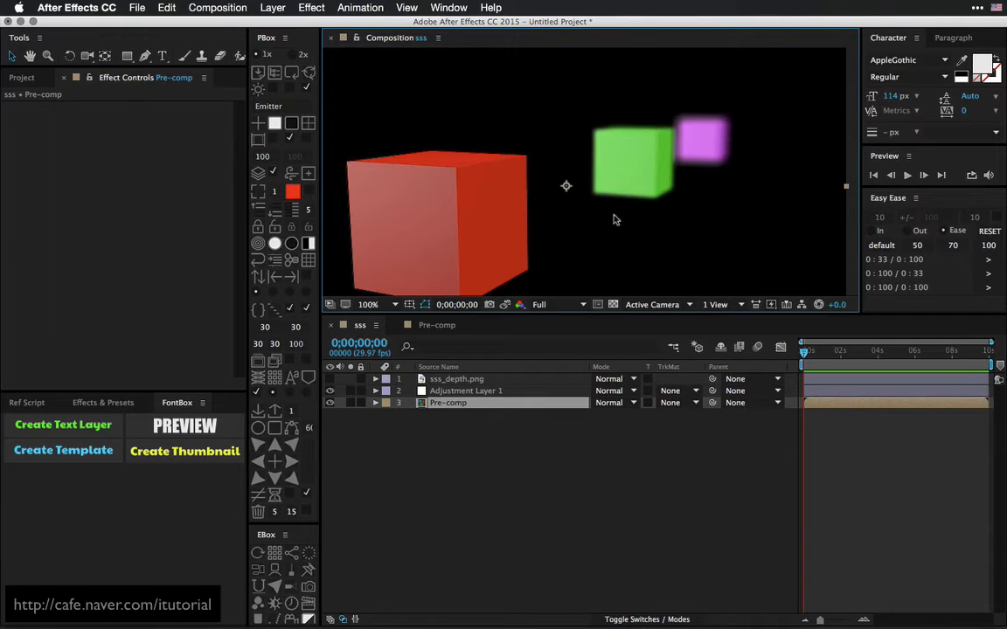
Switch to Cinema 4D, close the Picture Viewer and add the Ambient Occlusion effect to the render settings
{"action": "left_click", "coordinate": [247, 612]}
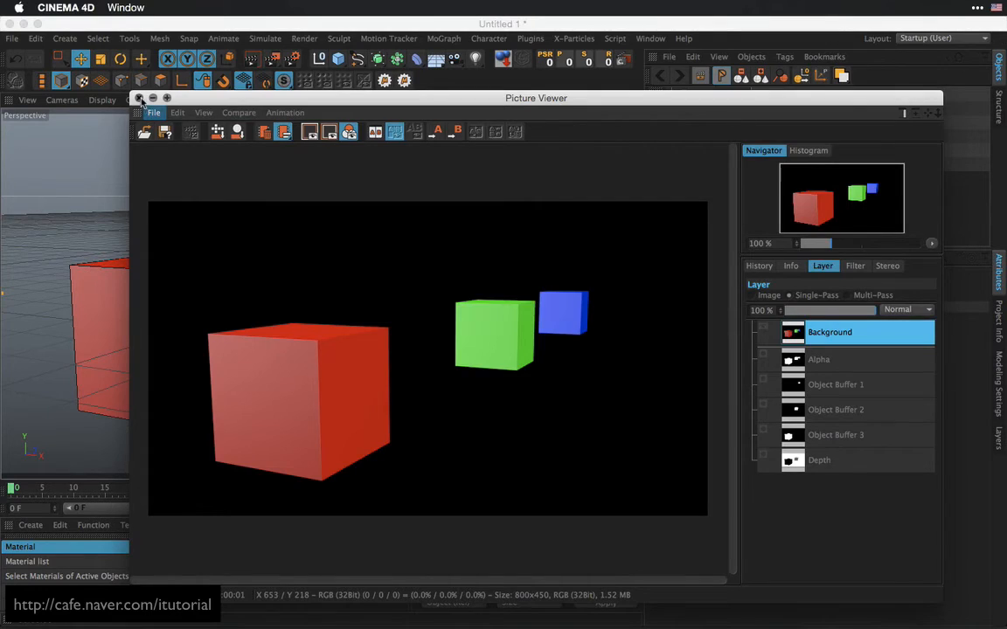
{"action": "left_click", "coordinate": [139, 98]}
{"action": "left_click", "coordinate": [272, 58]}
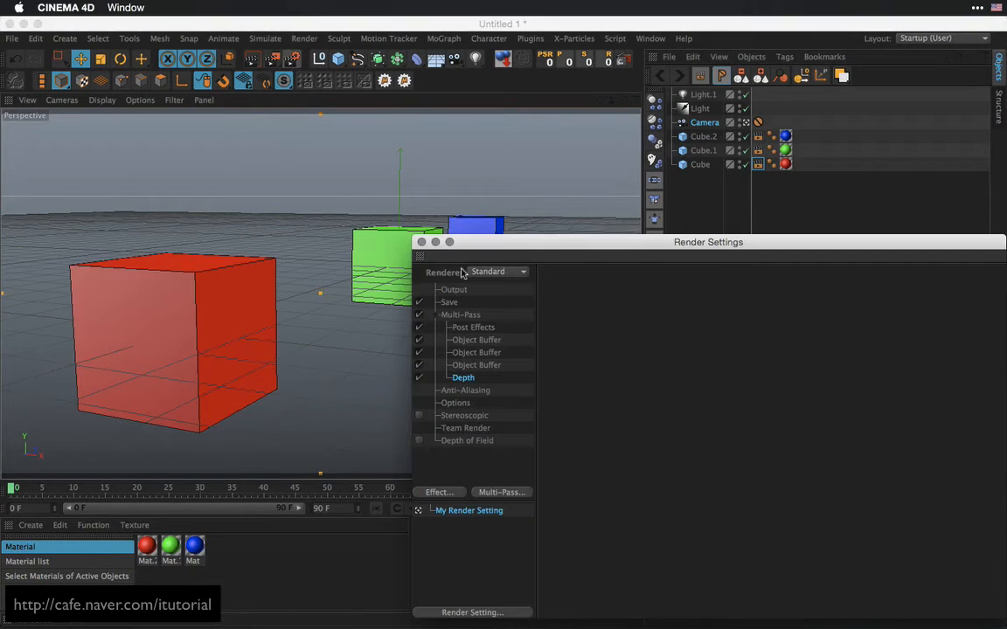
{"action": "left_click_drag", "start_coordinate": [454, 242], "coordinate": [187, 58]}
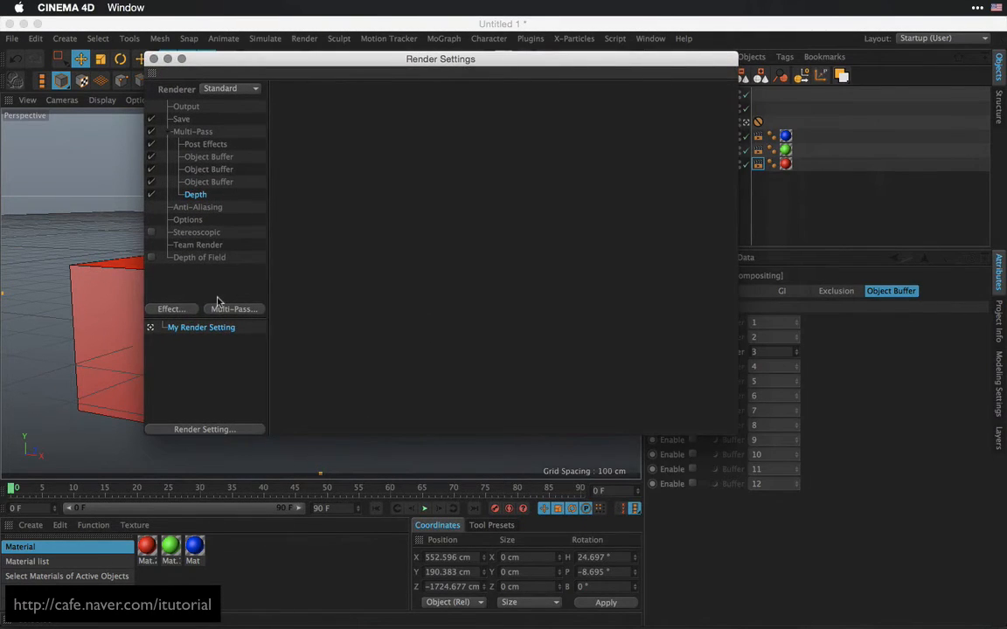
{"action": "left_click", "coordinate": [171, 308]}
{"action": "left_click", "coordinate": [236, 248]}
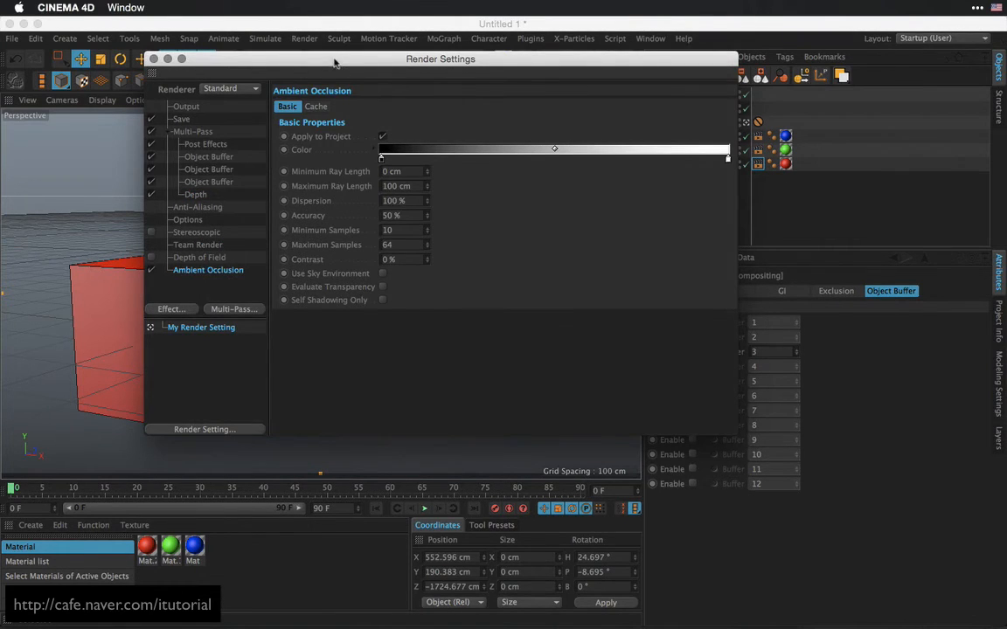
Add a Floor object, lower it to about Y -134 cm and render a preview in the viewport
{"action": "left_click_drag", "start_coordinate": [301, 59], "coordinate": [613, 325]}
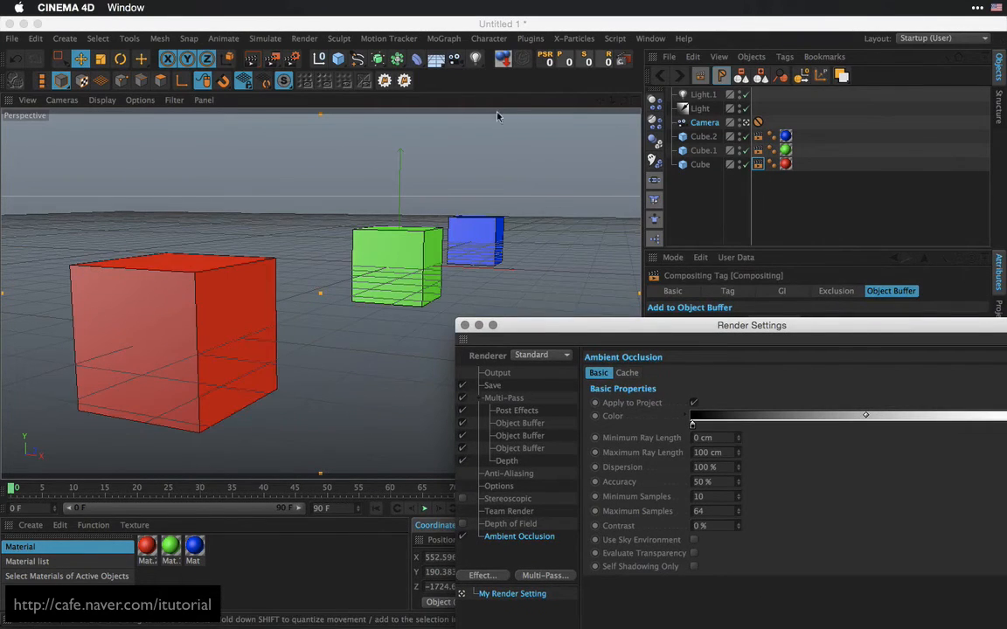
{"action": "left_click", "coordinate": [397, 58]}
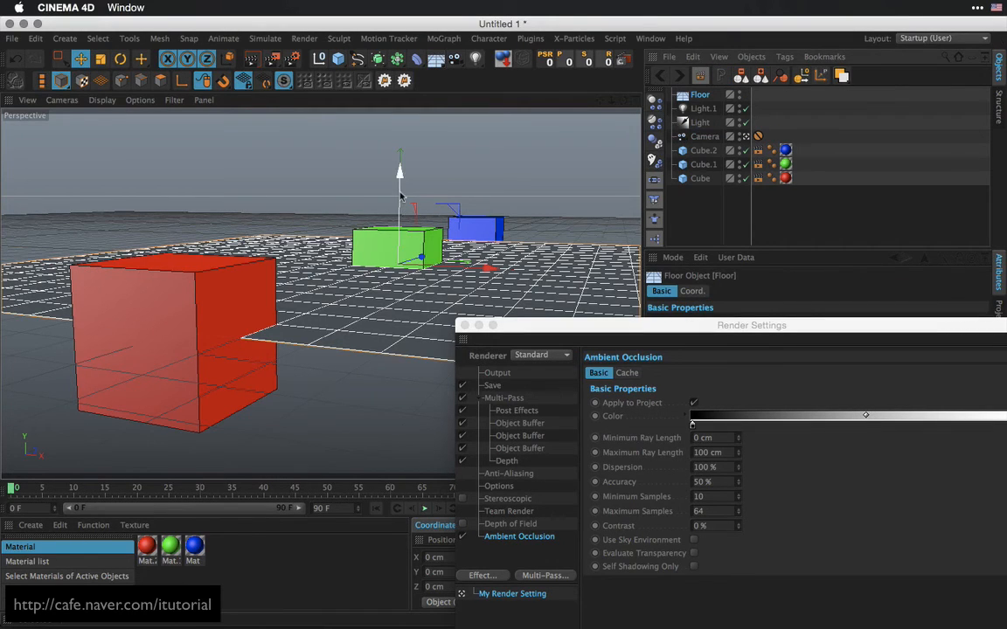
{"action": "left_click_drag", "start_coordinate": [400, 196], "coordinate": [402, 241]}
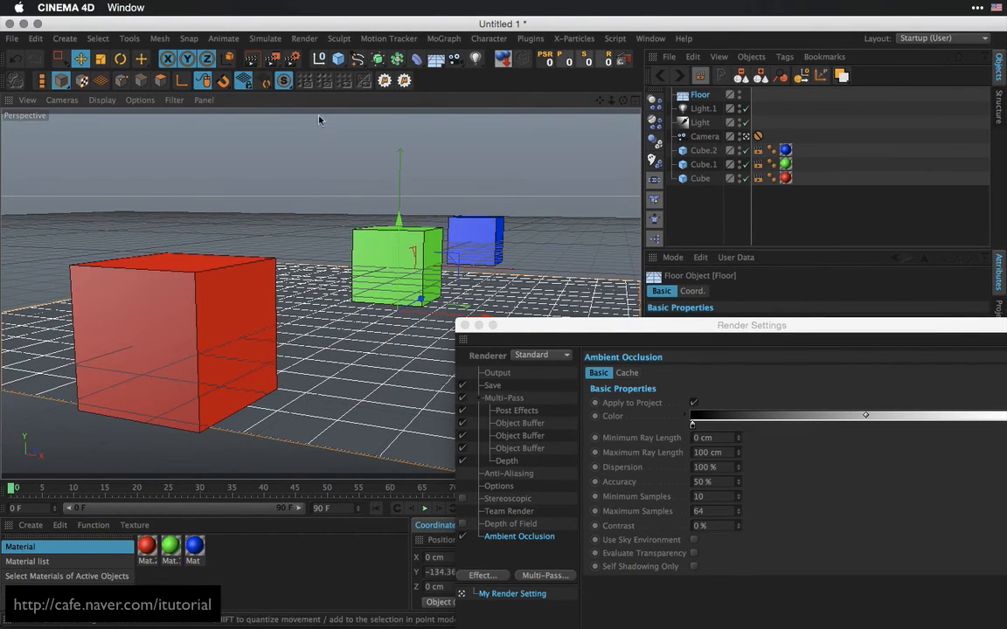
{"action": "left_click", "coordinate": [252, 60]}
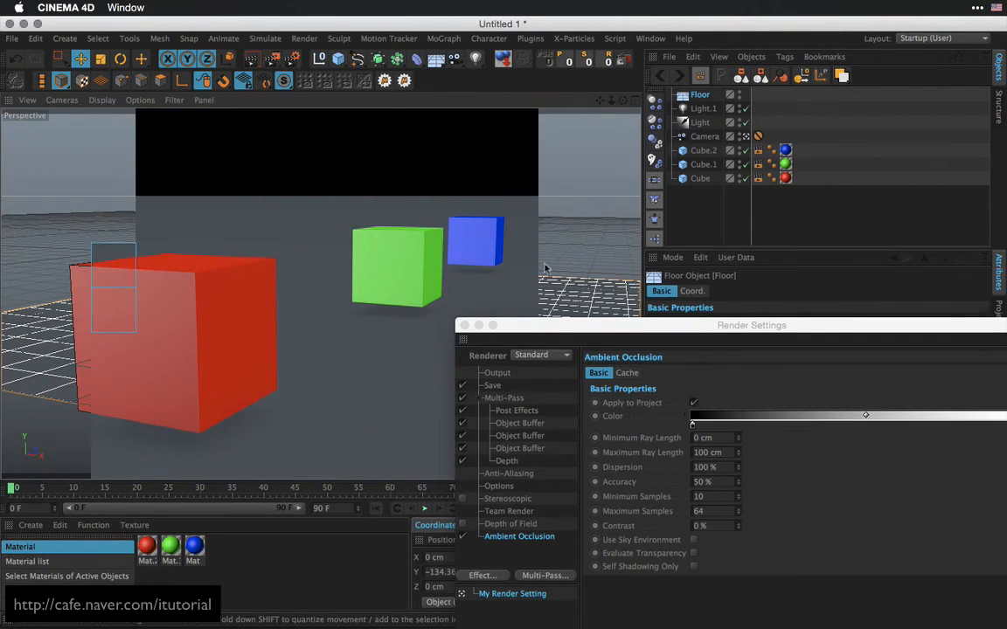
Raise the floor to about Y -107 cm, directly beneath the cubes, and render the viewport preview again
{"action": "left_click", "coordinate": [398, 254]}
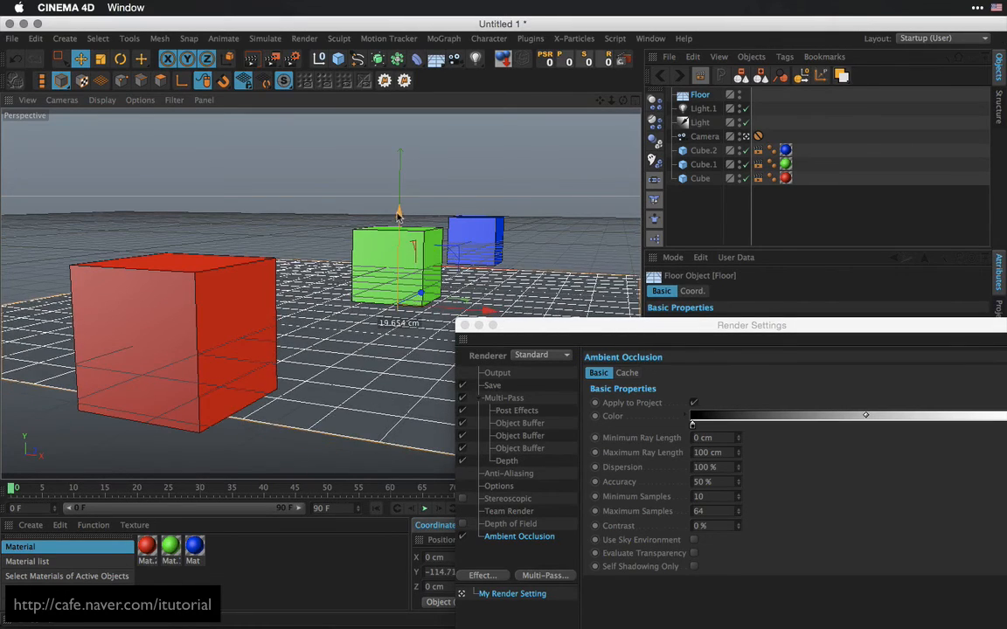
{"action": "left_click_drag", "start_coordinate": [398, 214], "coordinate": [399, 209]}
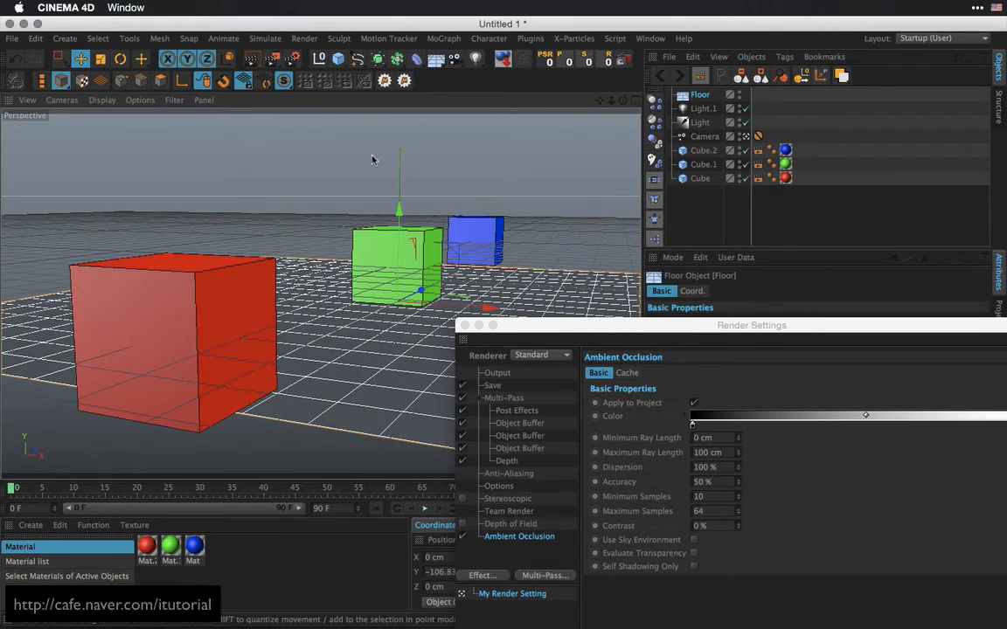
{"action": "left_click", "coordinate": [252, 60]}
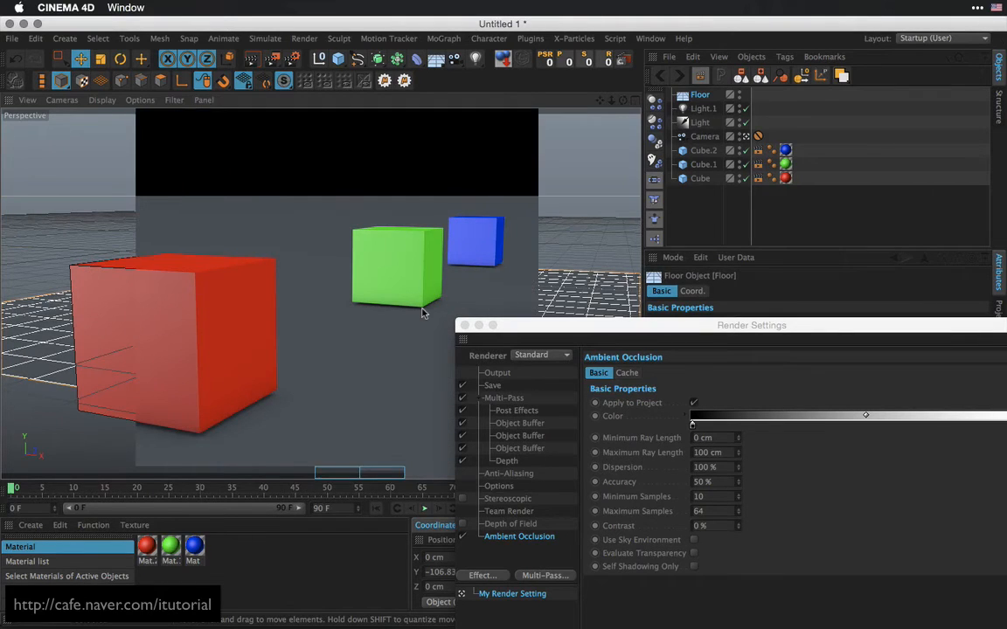
Add an Ambient Occlusion pass to the Multi-Pass list in the render settings
{"action": "left_click", "coordinate": [573, 330]}
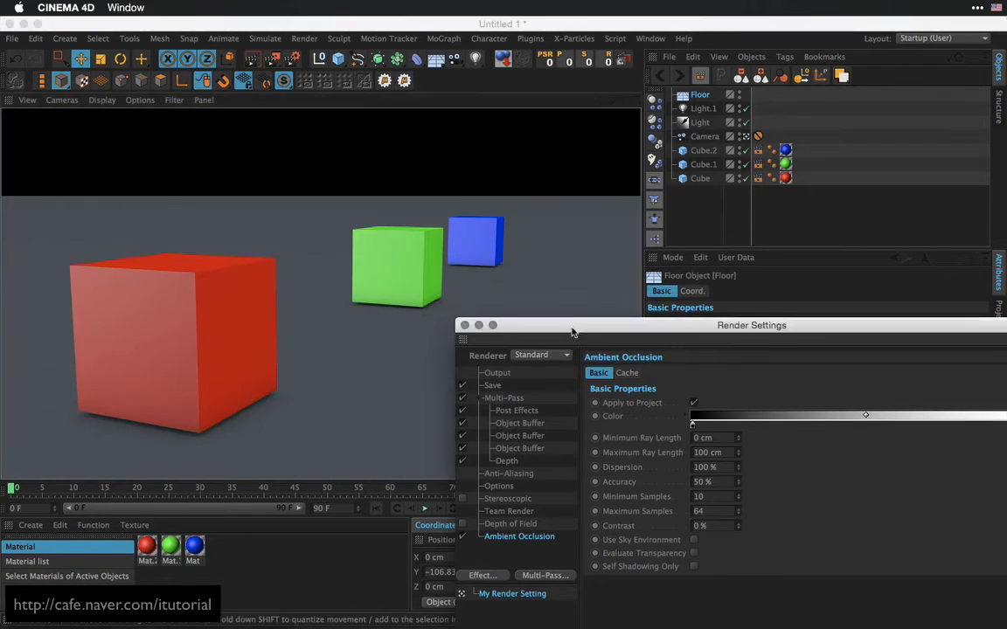
{"action": "left_click_drag", "start_coordinate": [572, 331], "coordinate": [434, 159]}
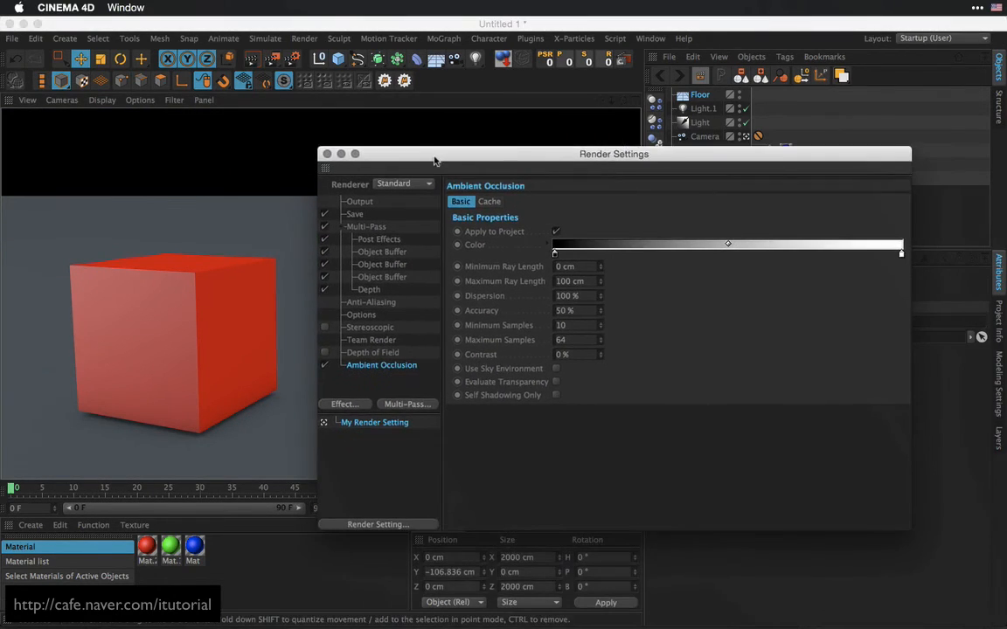
{"action": "left_click", "coordinate": [366, 228]}
{"action": "left_click", "coordinate": [420, 405]}
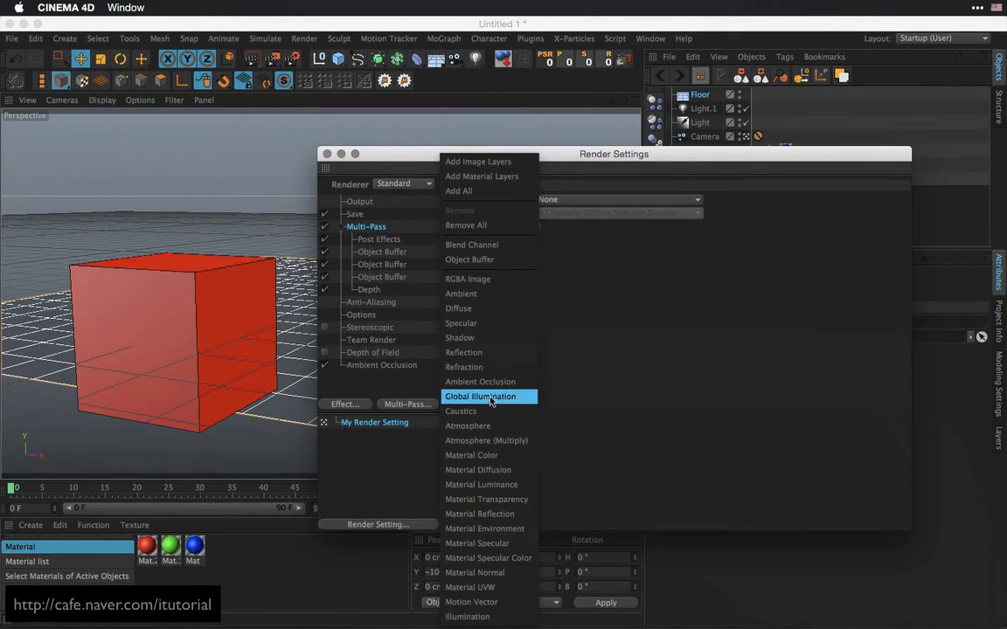
{"action": "left_click", "coordinate": [490, 382]}
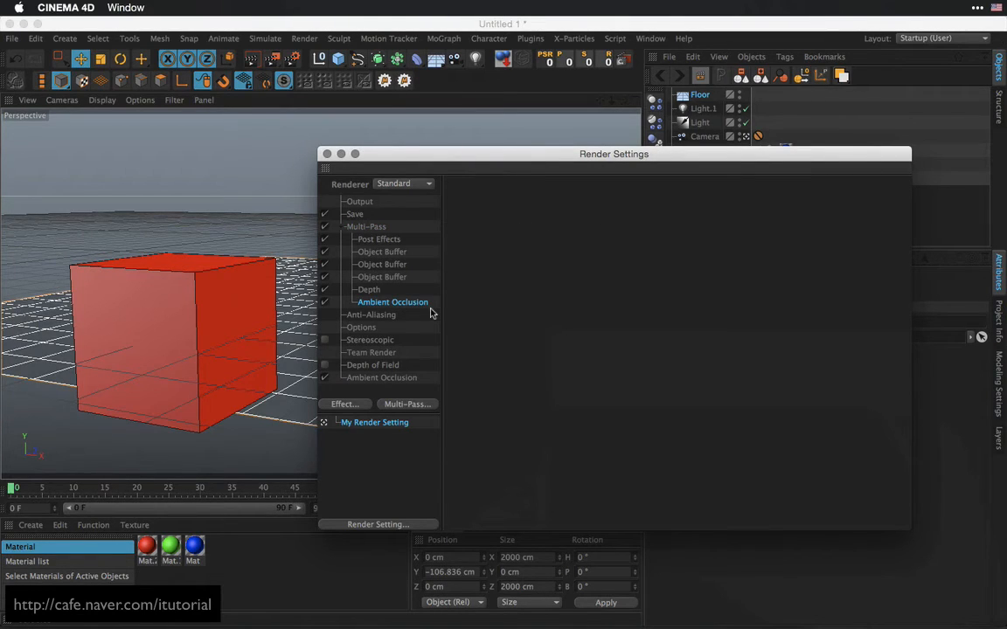
Render to the Picture Viewer and compare the single Ambient Occlusion pass with the full image, closing the viewer when done
{"action": "left_click_drag", "start_coordinate": [407, 154], "coordinate": [528, 161]}
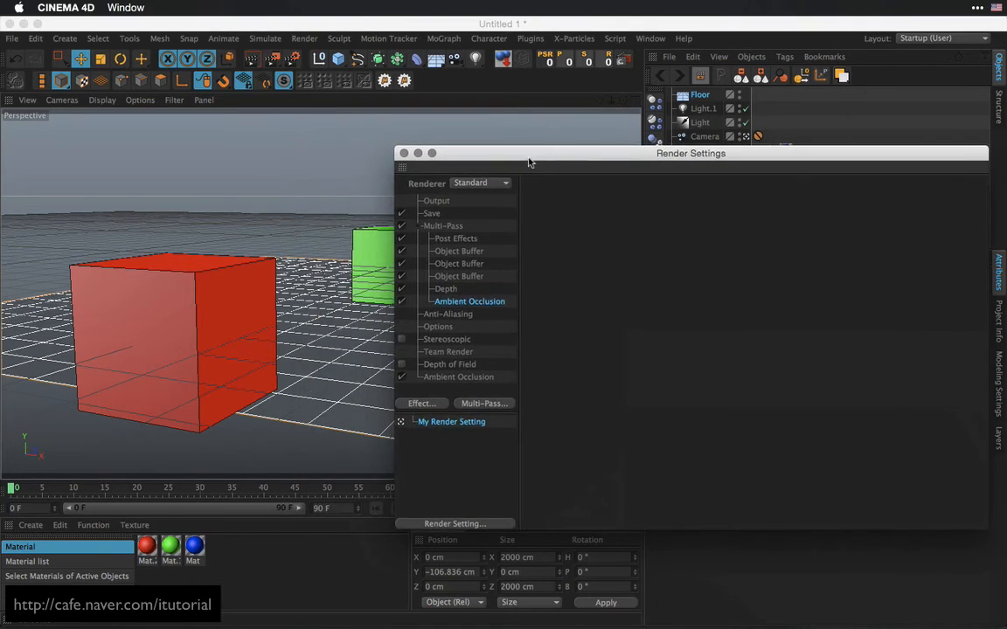
{"action": "left_click", "coordinate": [275, 60]}
{"action": "left_click", "coordinate": [605, 245]}
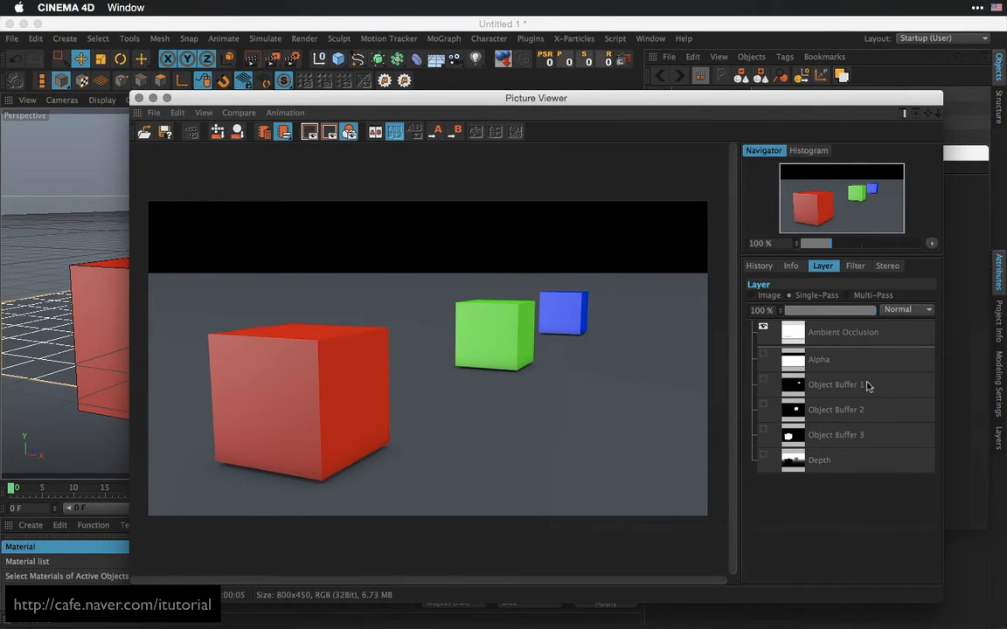
{"action": "left_click", "coordinate": [841, 333]}
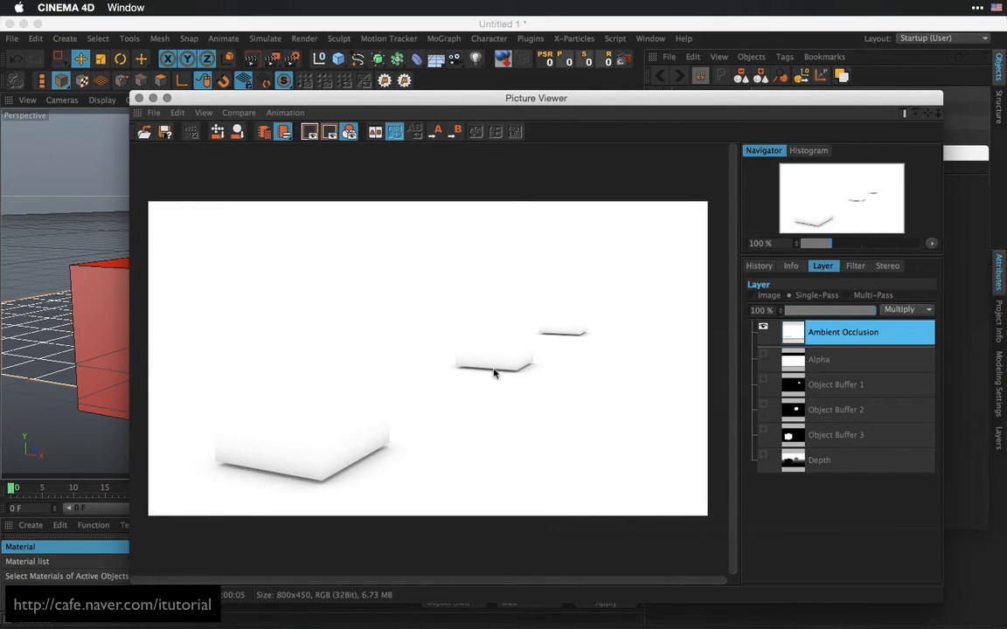
{"action": "left_click", "coordinate": [754, 295]}
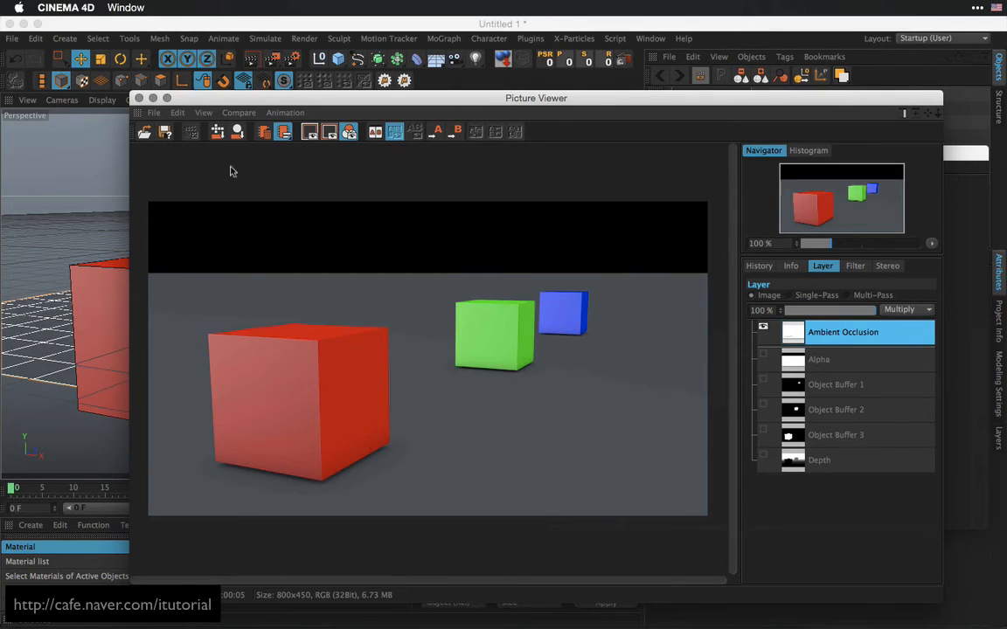
{"action": "left_click", "coordinate": [138, 98]}
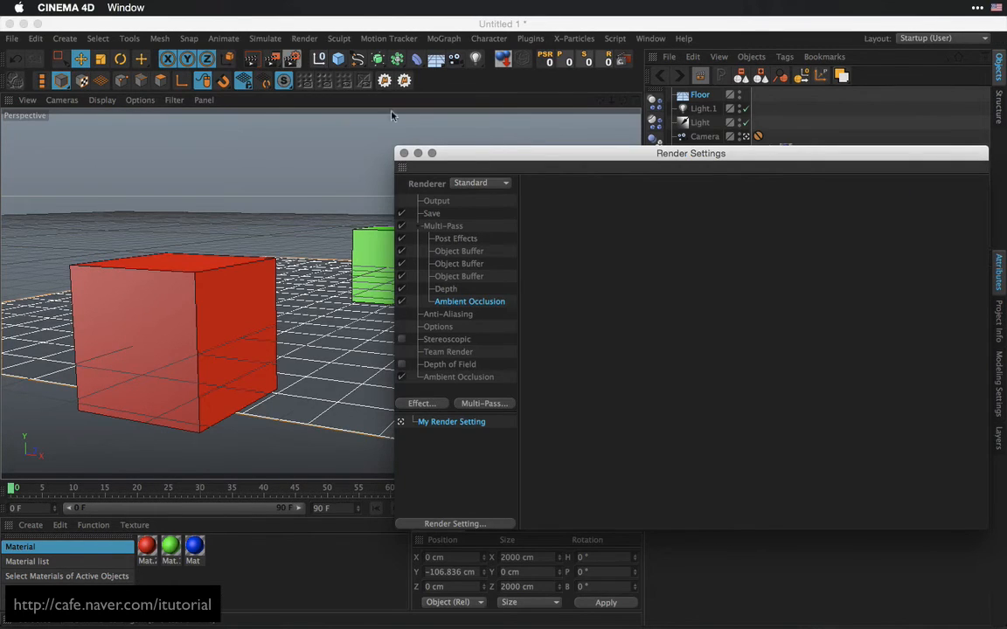
Turn off Apply to Project for the Ambient Occlusion effect in the render settings
{"action": "left_click_drag", "start_coordinate": [528, 153], "coordinate": [415, 153]}
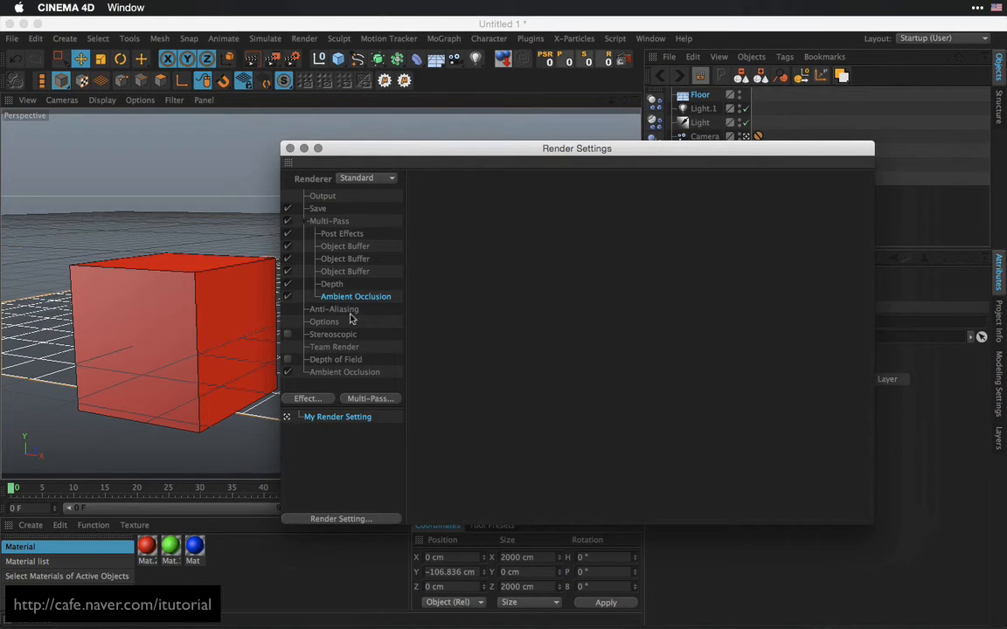
{"action": "left_click", "coordinate": [341, 372]}
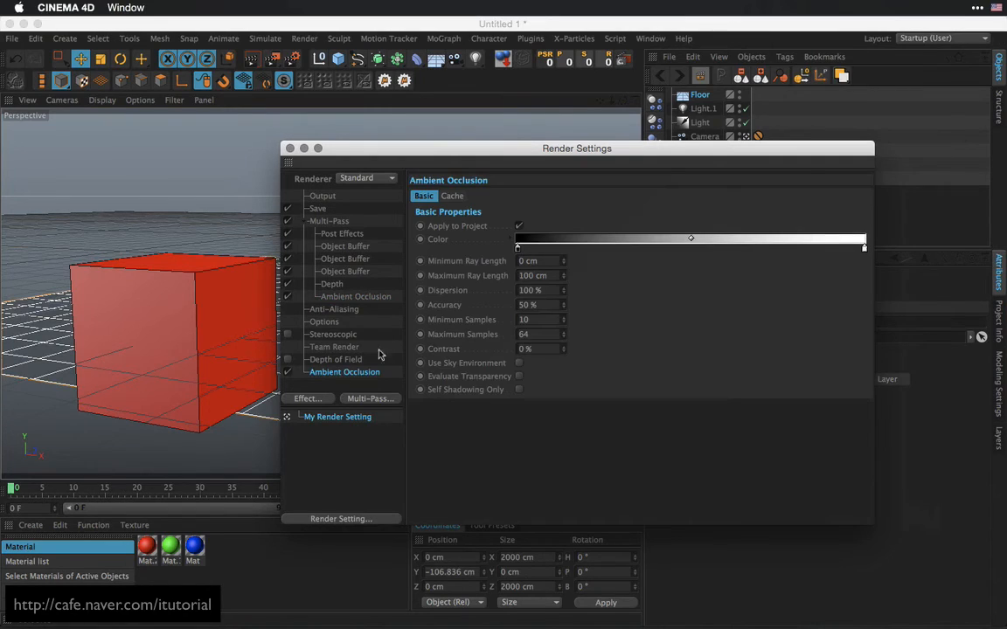
{"action": "left_click", "coordinate": [520, 227]}
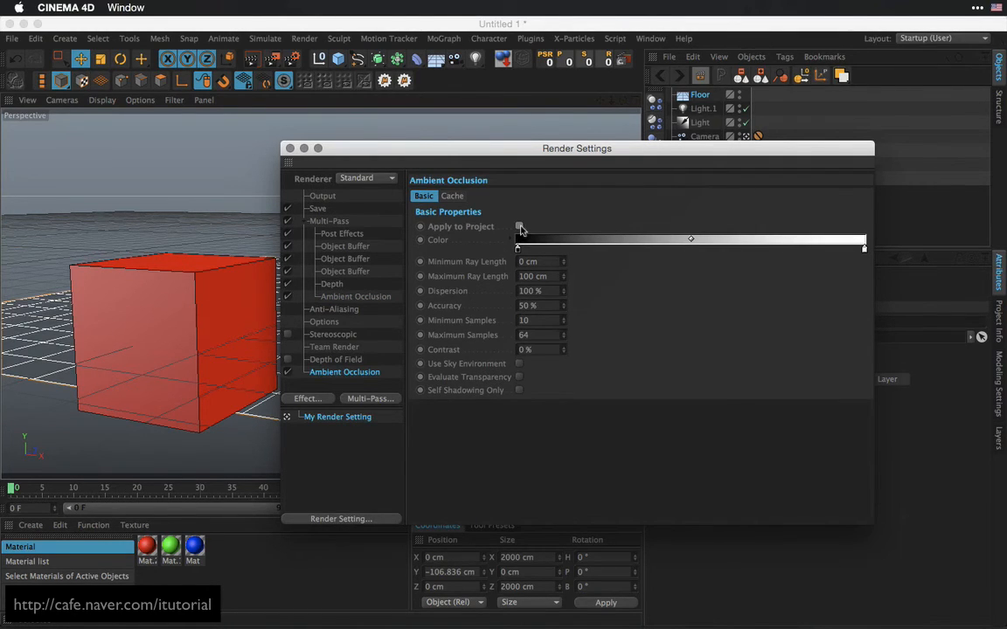
{"action": "left_click_drag", "start_coordinate": [303, 151], "coordinate": [436, 160]}
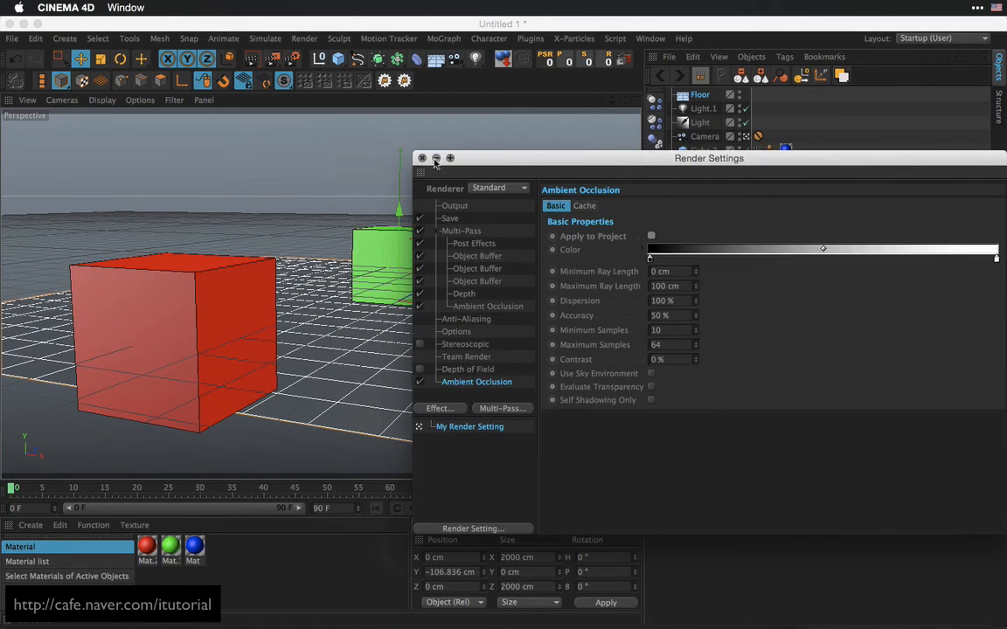
Render the scene to the Picture Viewer and display the Ambient Occlusion layer as a single pass
{"action": "left_click", "coordinate": [435, 160]}
{"action": "left_click", "coordinate": [272, 58]}
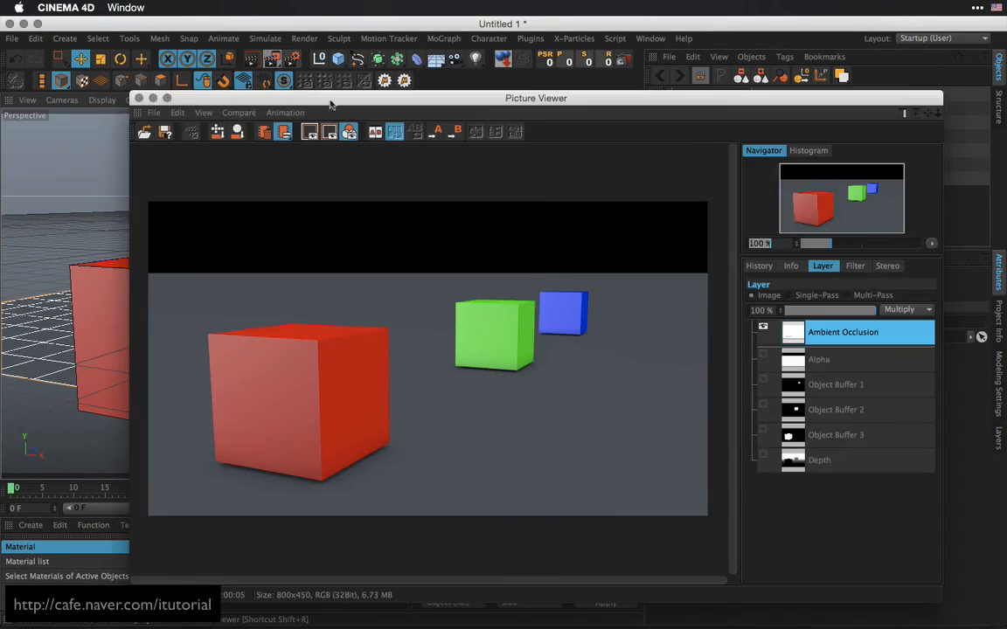
{"action": "left_click", "coordinate": [558, 229]}
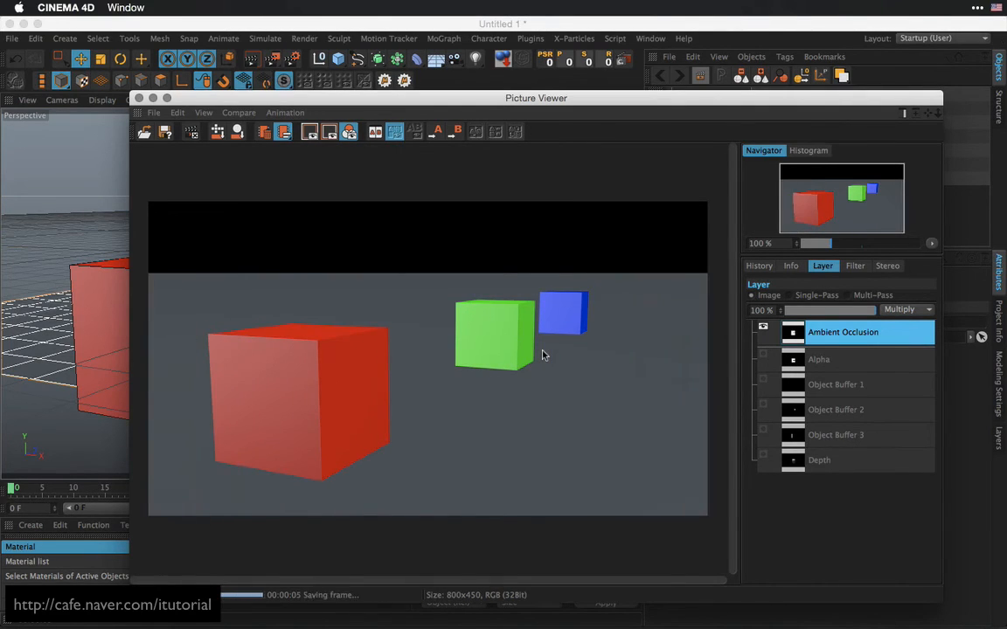
{"action": "left_click", "coordinate": [802, 298]}
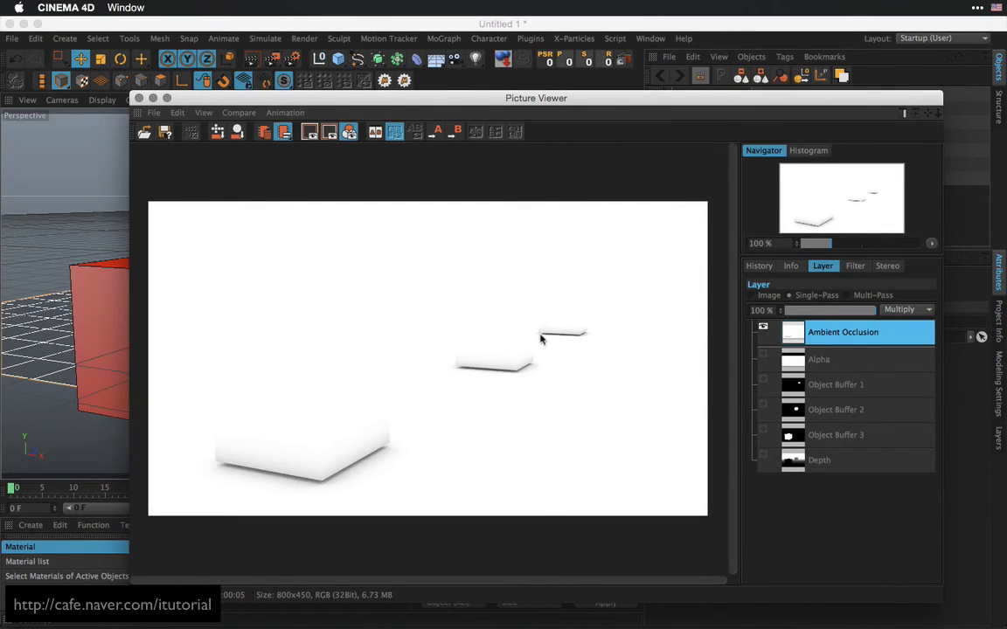
Switch to After Effects and delete all existing items from the project, including compositions, solids and old footage
{"action": "key", "text": "super+Tab"}
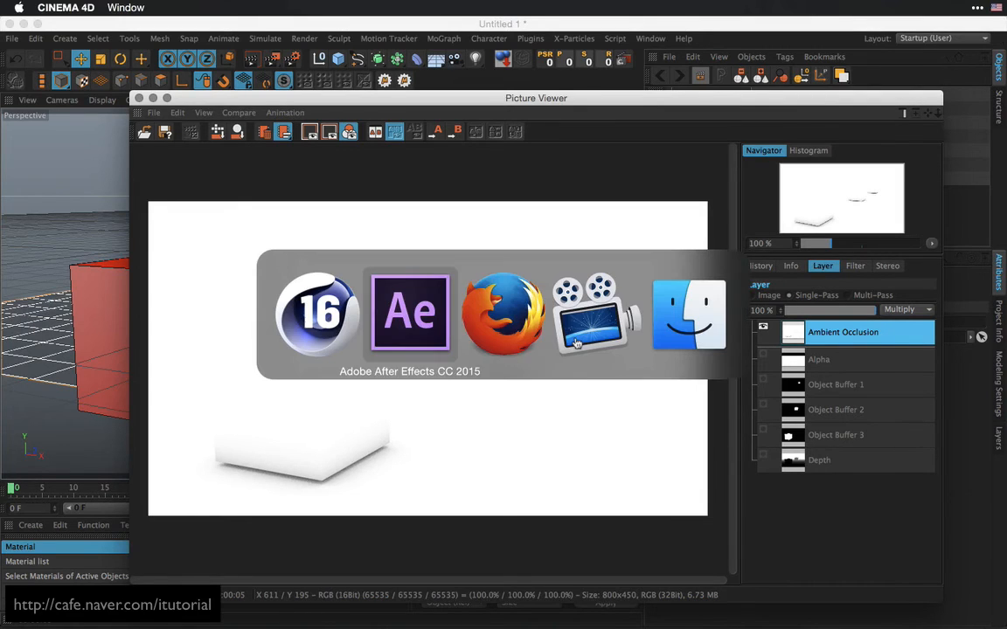
{"action": "key", "text": "super+Tab"}
{"action": "key", "text": "super+shift+Tab"}
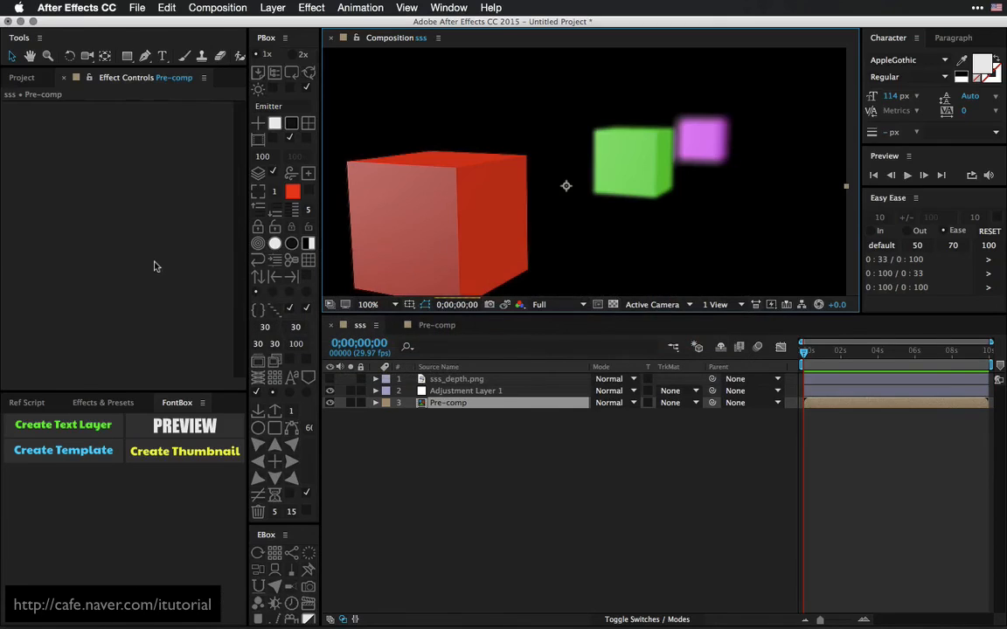
{"action": "left_click", "coordinate": [21, 77]}
{"action": "left_click_drag", "start_coordinate": [82, 328], "coordinate": [17, 204]}
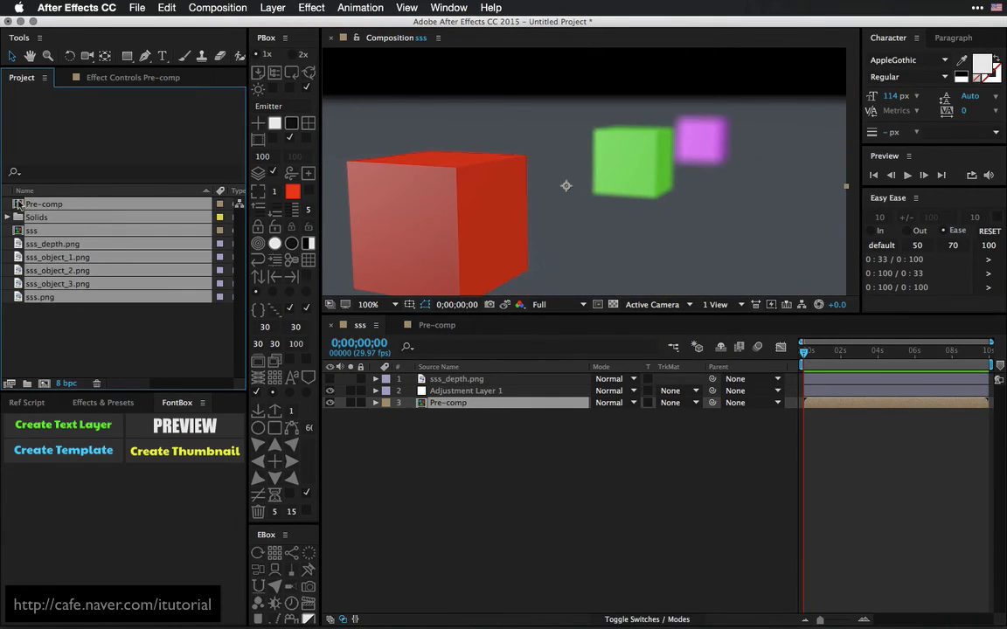
{"action": "key", "text": "Delete"}
{"action": "left_click", "coordinate": [634, 348]}
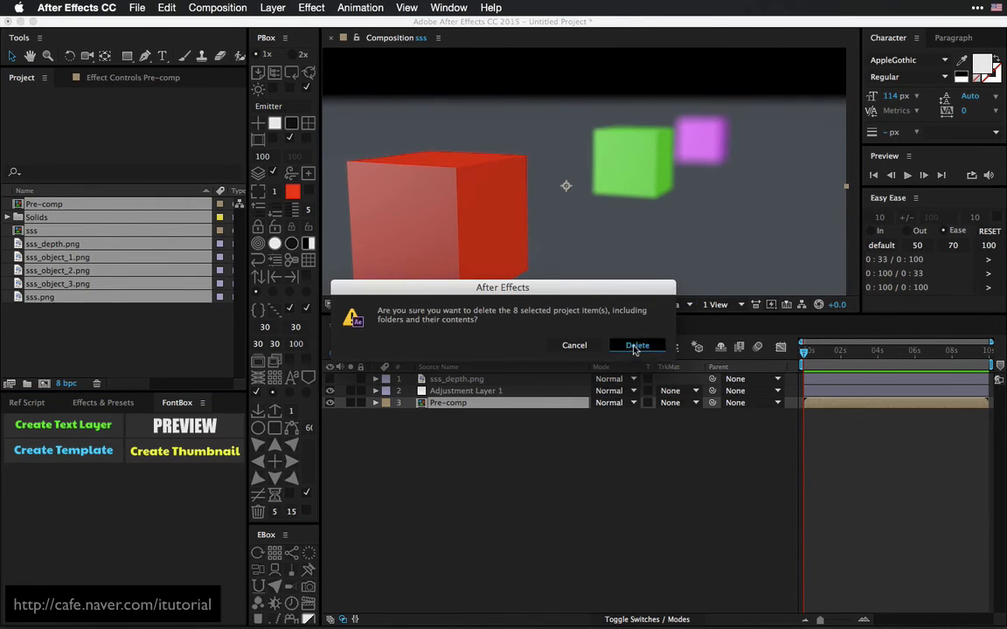
Import the six newly rendered PNGs: sss.png, sss_ao.png, sss_depth.png and sss_object_1.png to sss_object_3.png
{"action": "double_click", "coordinate": [144, 282]}
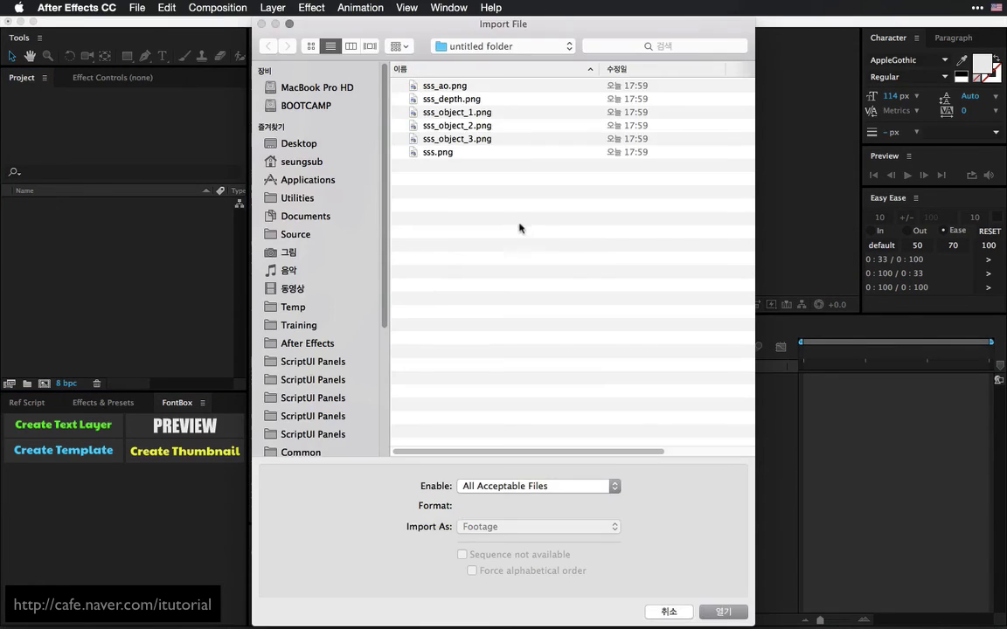
{"action": "left_click_drag", "start_coordinate": [474, 189], "coordinate": [429, 79]}
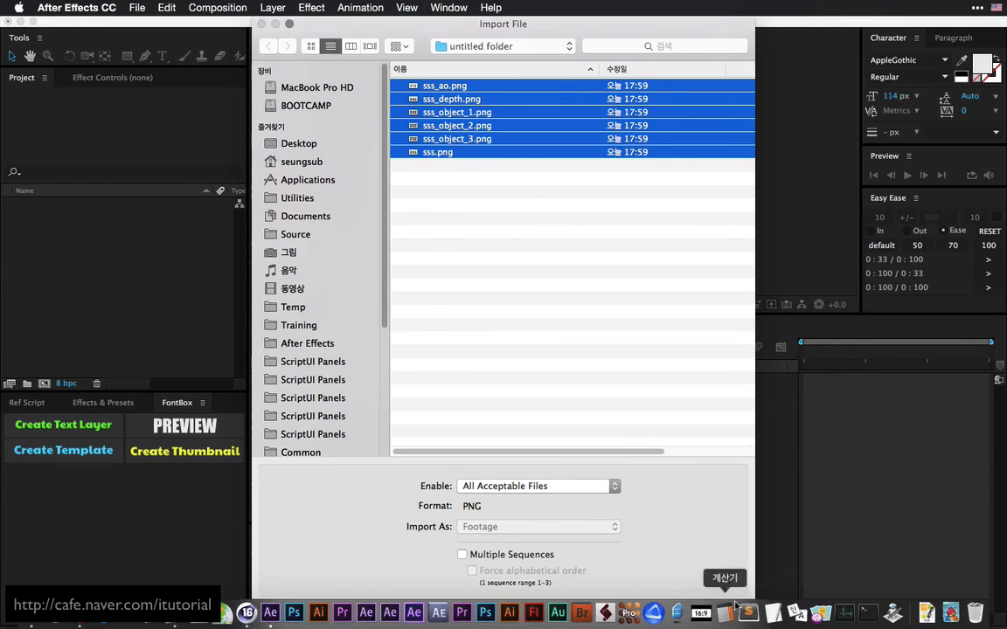
{"action": "left_click", "coordinate": [723, 612]}
{"action": "left_click", "coordinate": [123, 307]}
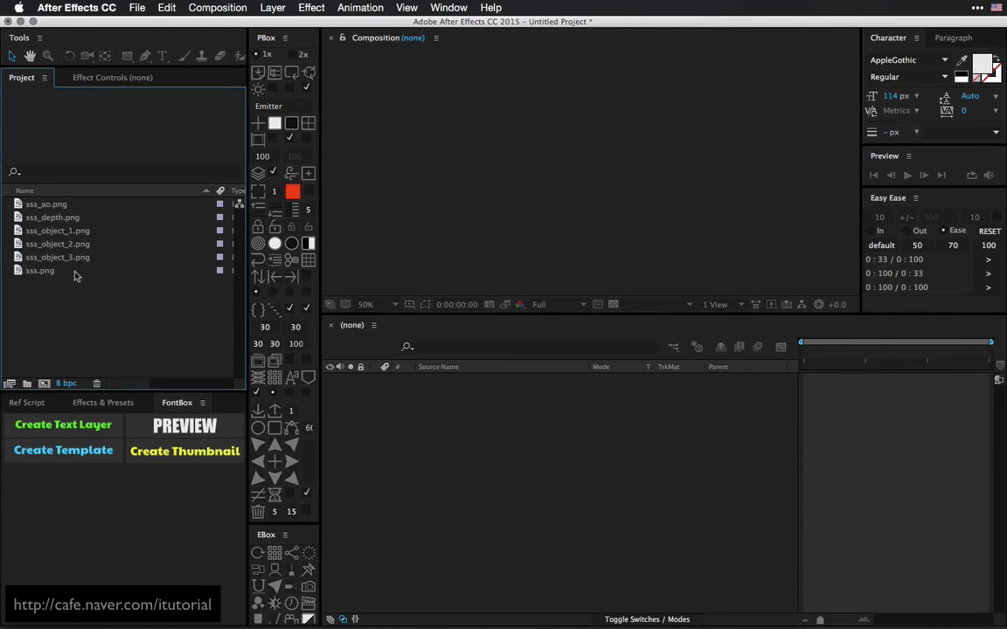
Create a new composition from sss.png
{"action": "left_click", "coordinate": [44, 271]}
{"action": "left_click_drag", "start_coordinate": [48, 367], "coordinate": [43, 383]}
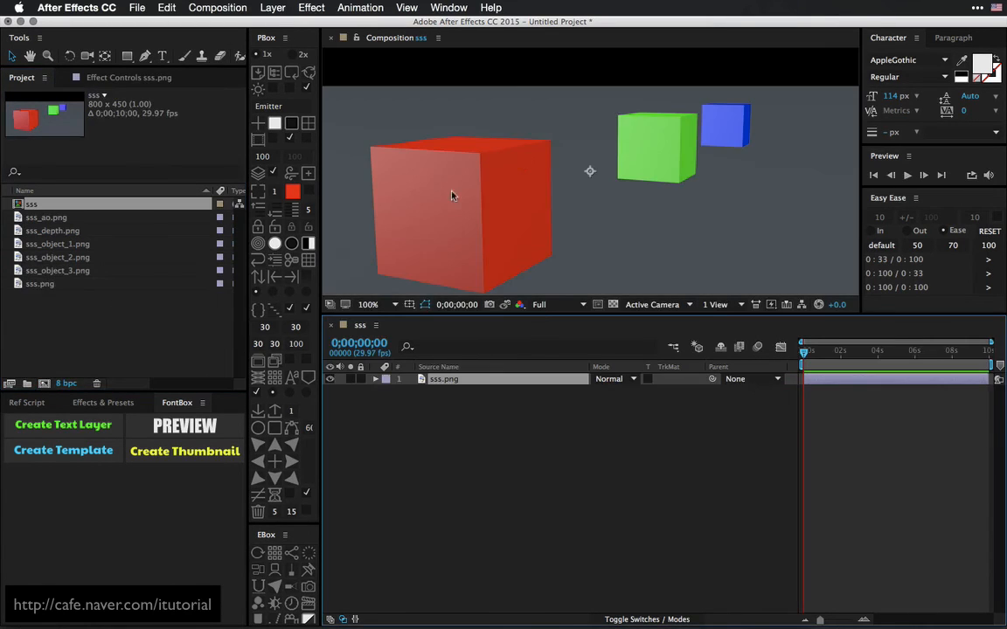
{"action": "scroll", "coordinate": [528, 162], "scroll_direction": "down", "scroll_amount": 3}
{"action": "scroll", "coordinate": [528, 161], "scroll_direction": "up", "scroll_amount": 2}
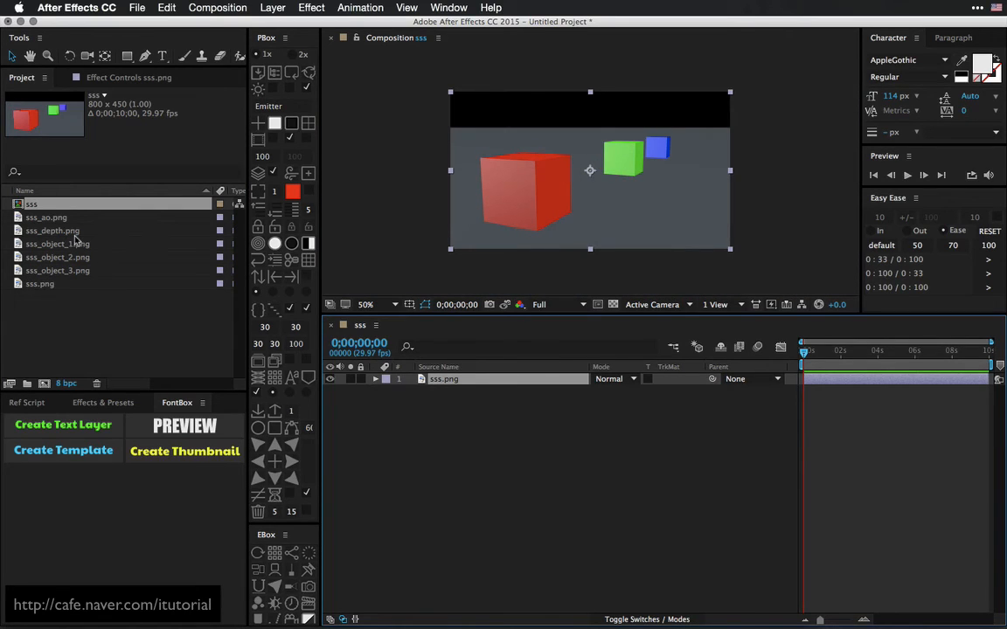
Add sss_ao.png above sss.png in the composition and set its blending mode to Multiply
{"action": "left_click_drag", "start_coordinate": [48, 217], "coordinate": [446, 381]}
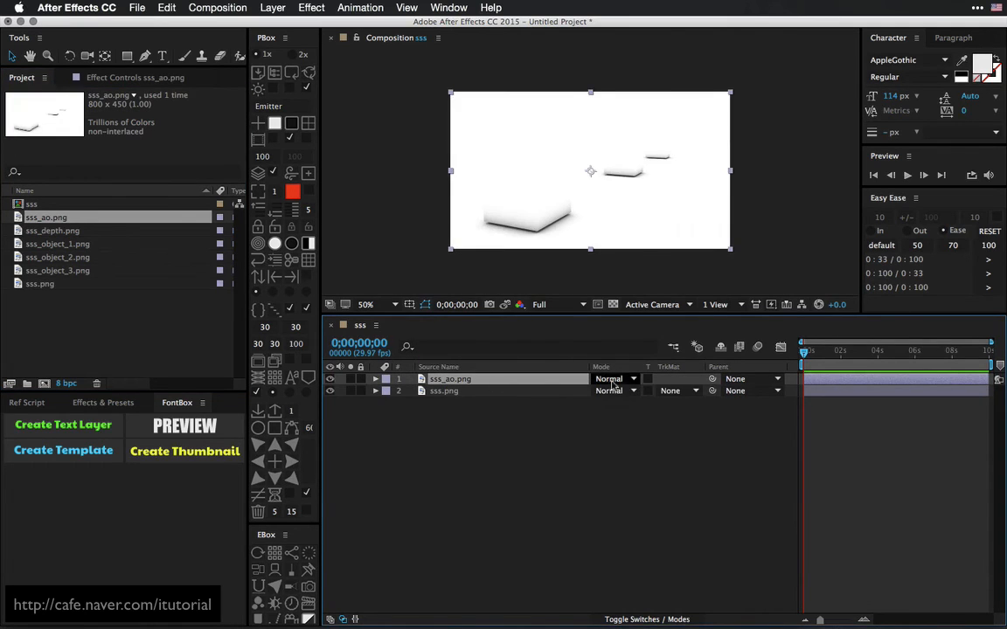
{"action": "left_click", "coordinate": [612, 379]}
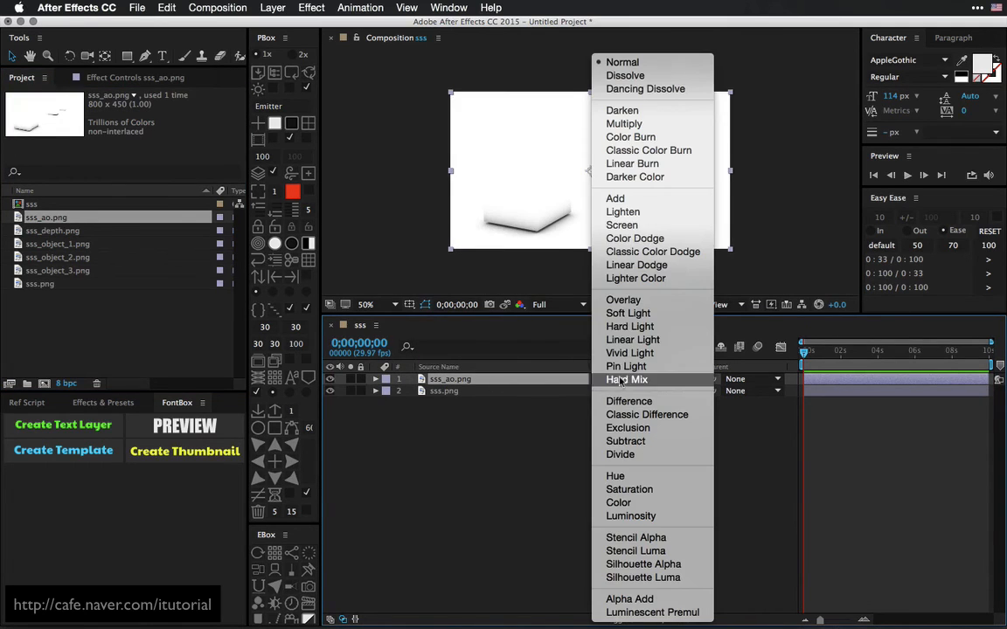
{"action": "left_click", "coordinate": [624, 124]}
{"action": "key", "text": "slash"}
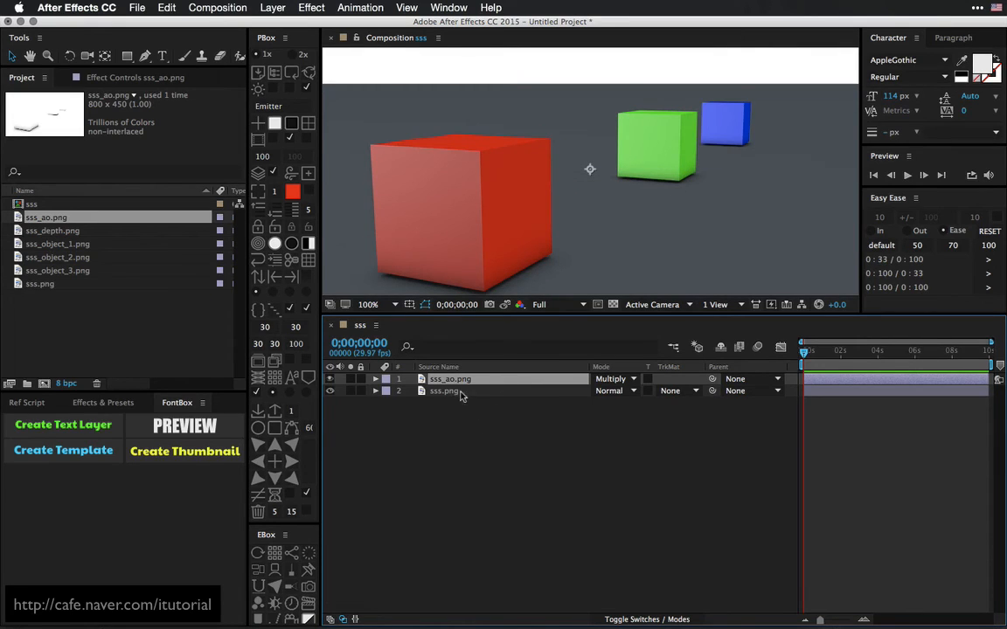
Set the opacity of the sss_ao.png layer to 77%, checking the contact shadows around the cubes
{"action": "key", "text": "t"}
{"action": "left_click_drag", "start_coordinate": [605, 392], "coordinate": [577, 385]}
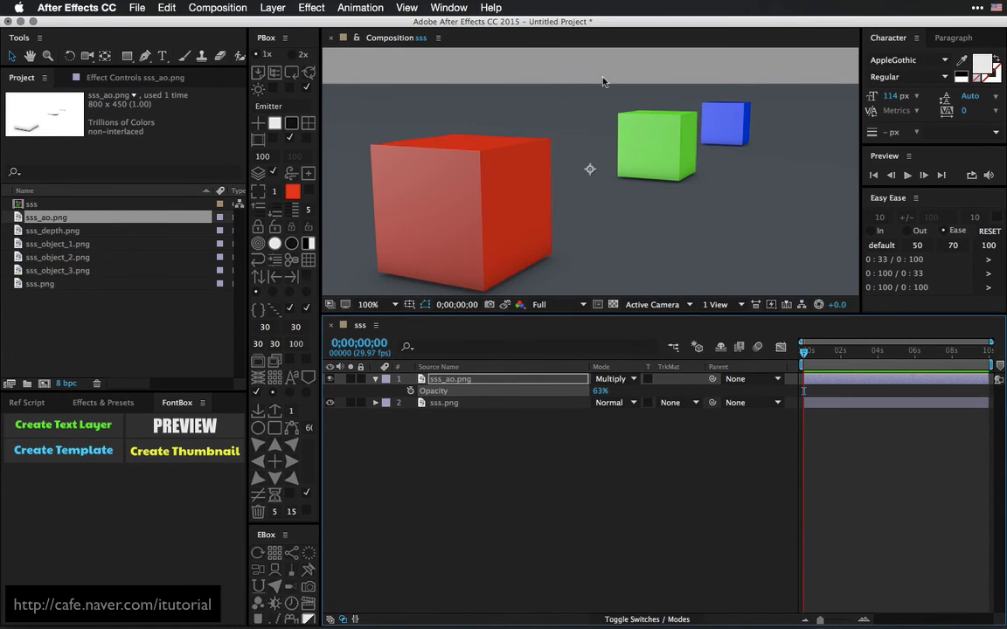
{"action": "scroll", "coordinate": [603, 82], "scroll_direction": "down", "scroll_amount": 2}
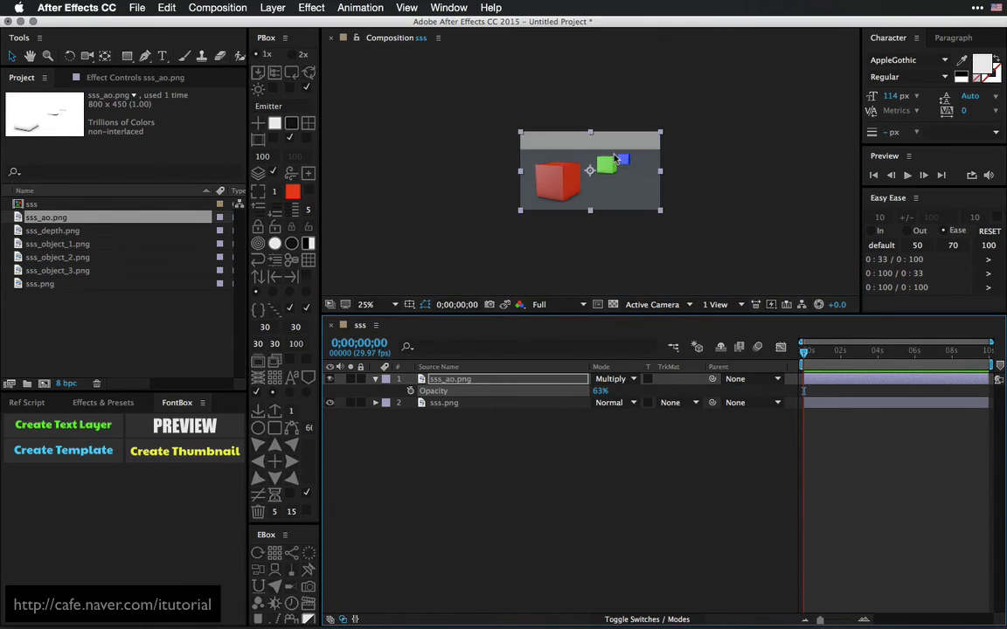
{"action": "scroll", "coordinate": [615, 158], "scroll_direction": "up", "scroll_amount": 6}
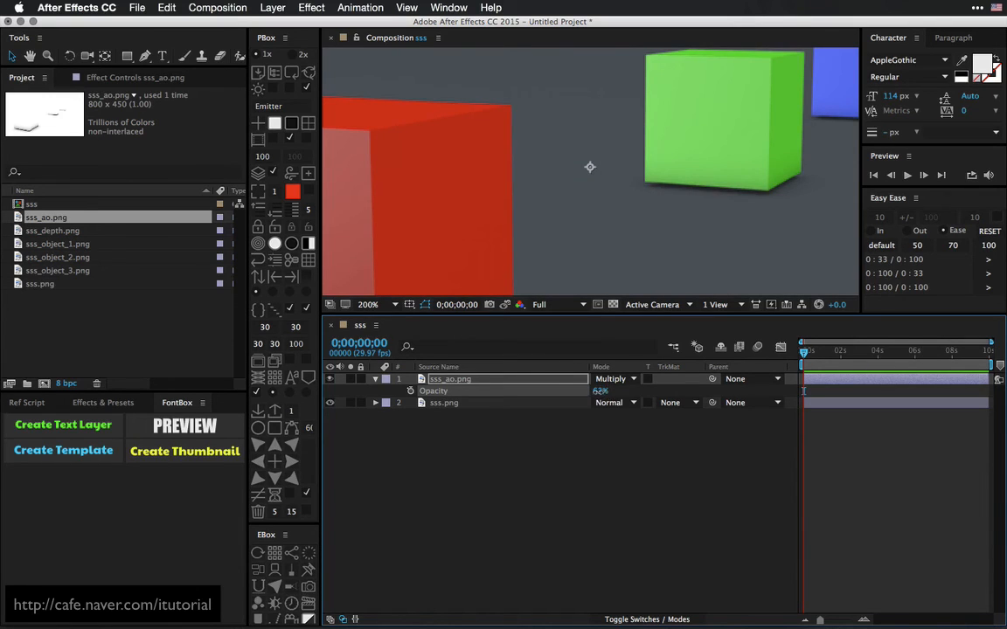
{"action": "mouse_move", "coordinate": [601, 390]}
{"action": "left_mouse_down"}
{"action": "mouse_move", "coordinate": [587, 391]}
{"action": "mouse_move", "coordinate": [616, 392]}
{"action": "left_mouse_up"}
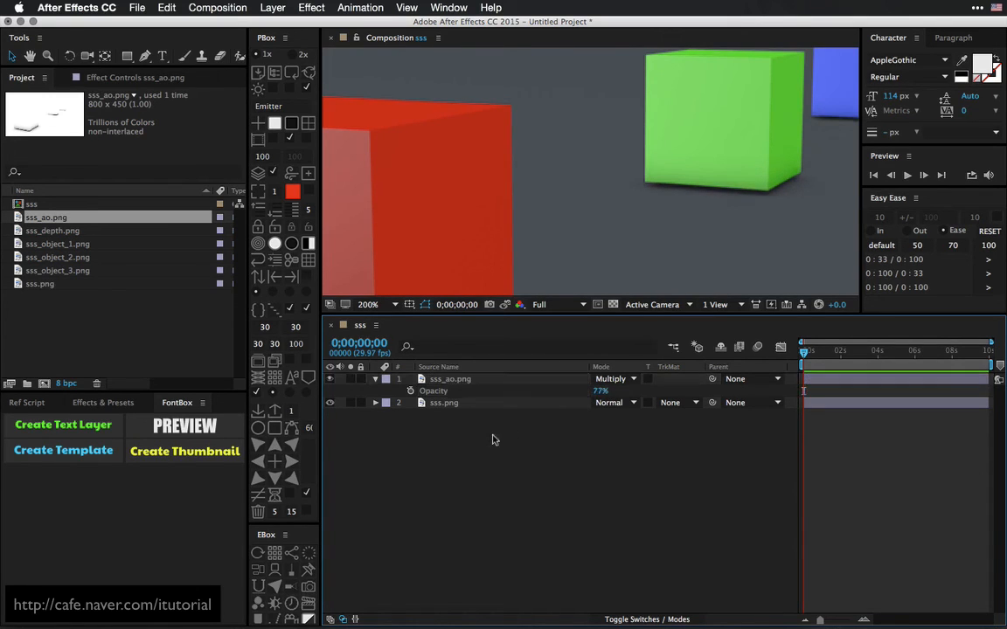
Duplicate the sss_ao.png layer eight times to deepen the occlusion, and solo the sss.png layer for comparison
{"action": "key", "text": "super+d"}
{"action": "key", "text": "super+d"}
{"action": "key", "text": "super+d"}
{"action": "key", "text": "super+d"}
{"action": "key", "text": "super+d"}
{"action": "key", "text": "super+d"}
{"action": "key", "text": "super+d"}
{"action": "key", "text": "super+d"}
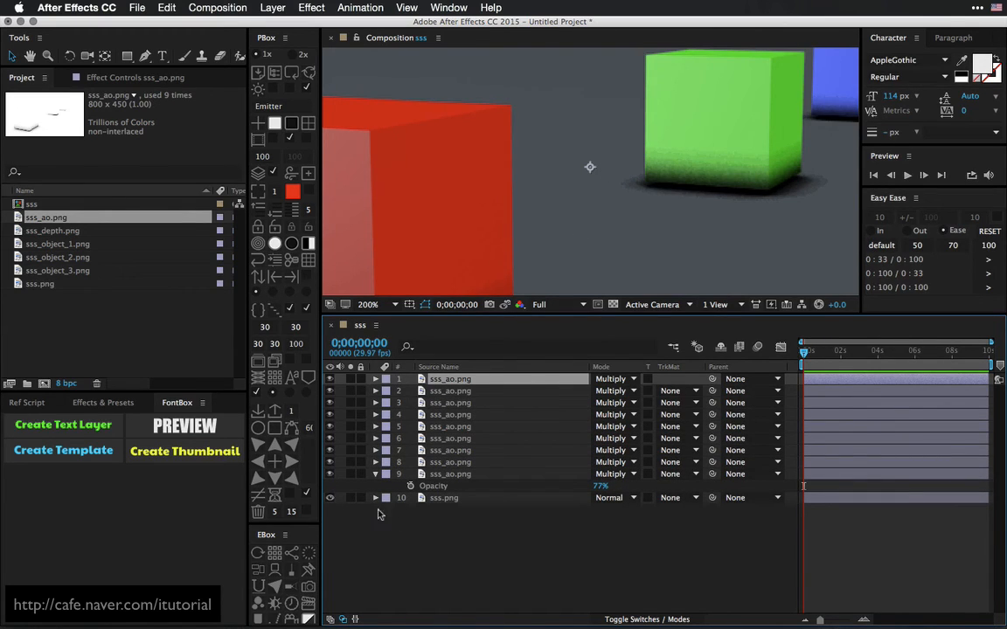
{"action": "left_click", "coordinate": [349, 497]}
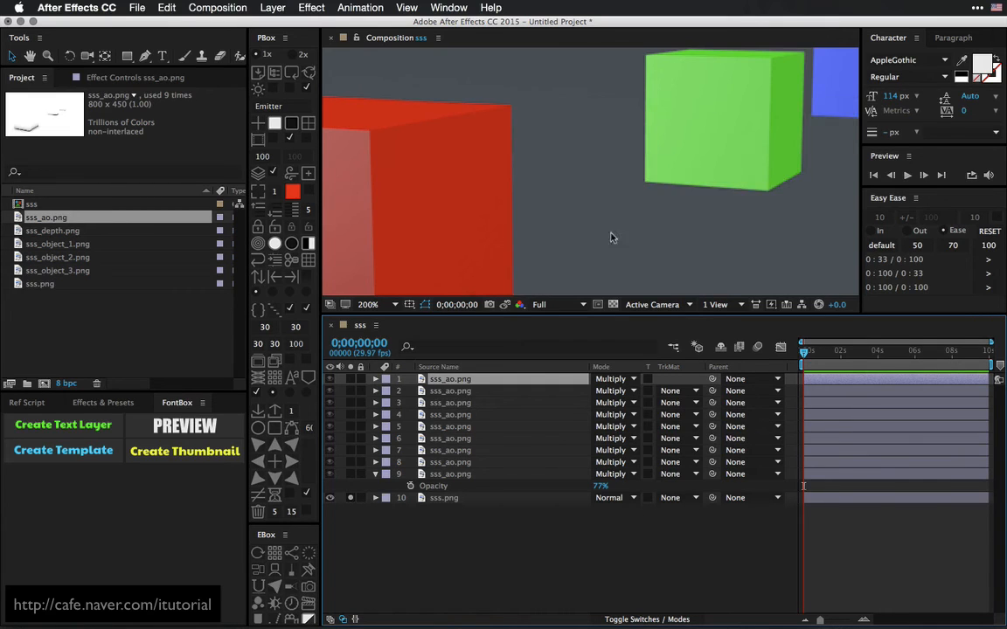
{"action": "key", "text": "comma"}
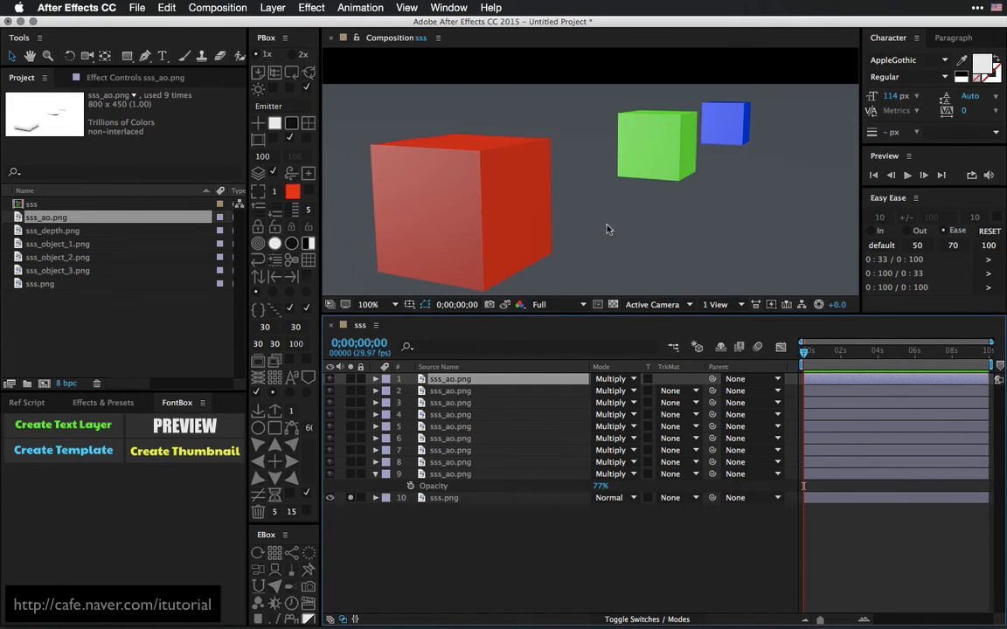
Switch to Cinema 4D and review the Ambient Occlusion pass in the Picture Viewer
{"action": "key", "text": "super+Tab"}
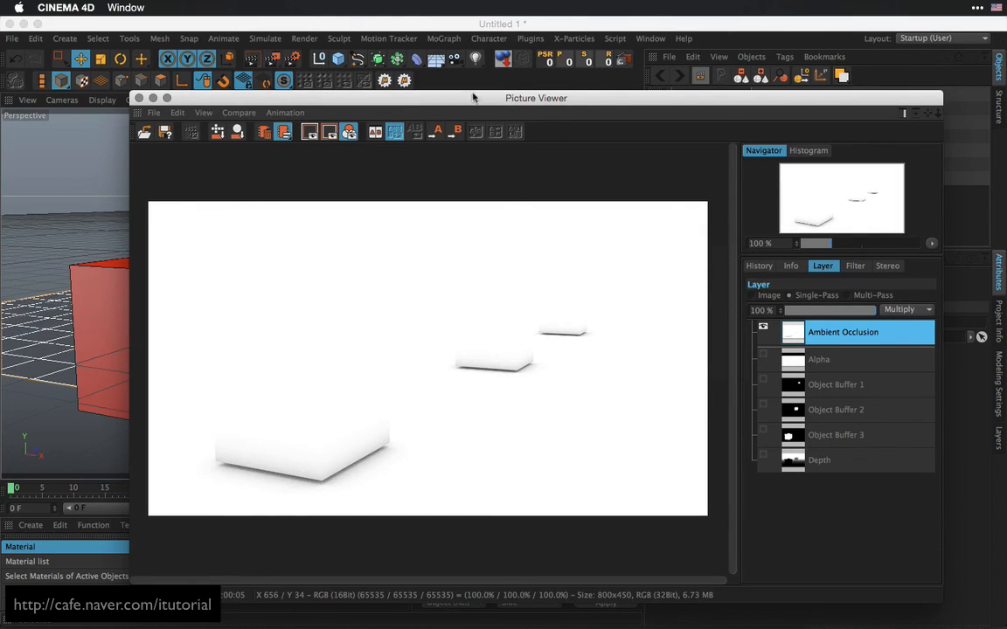
{"action": "left_click_drag", "start_coordinate": [466, 97], "coordinate": [419, 70]}
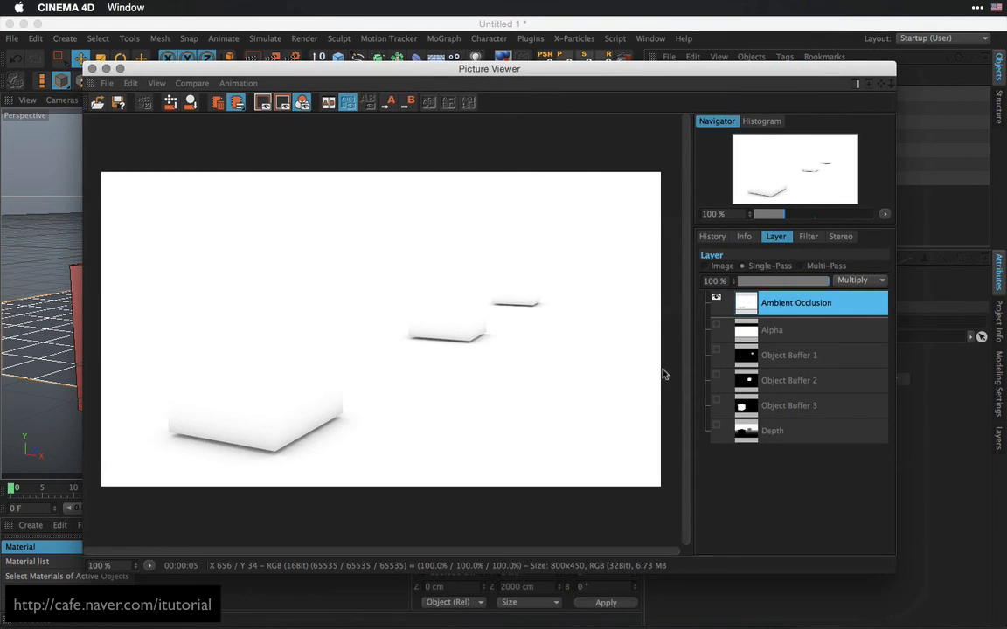
{"action": "key", "text": "super+Tab"}
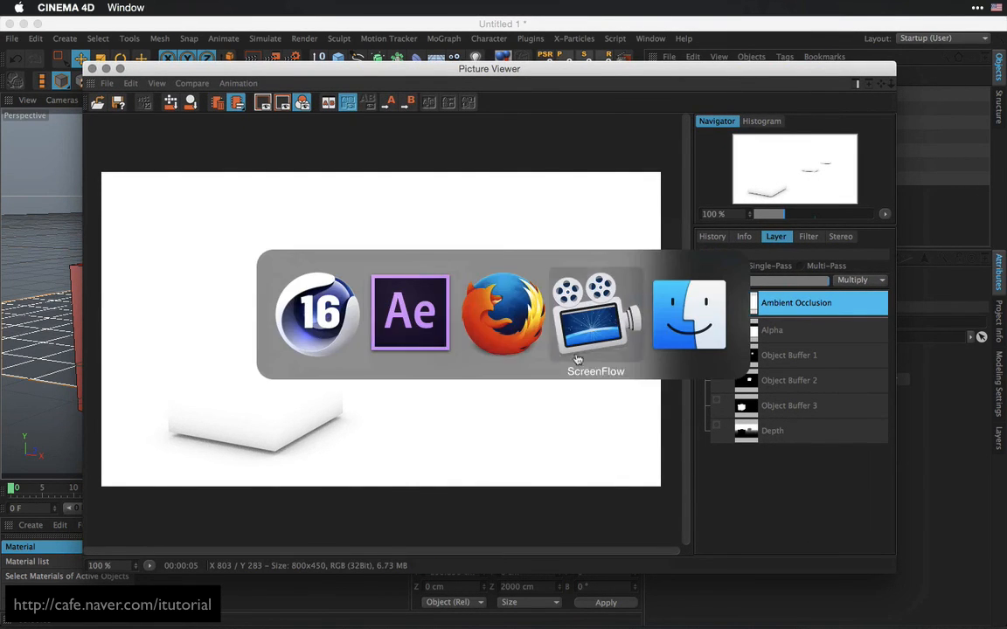